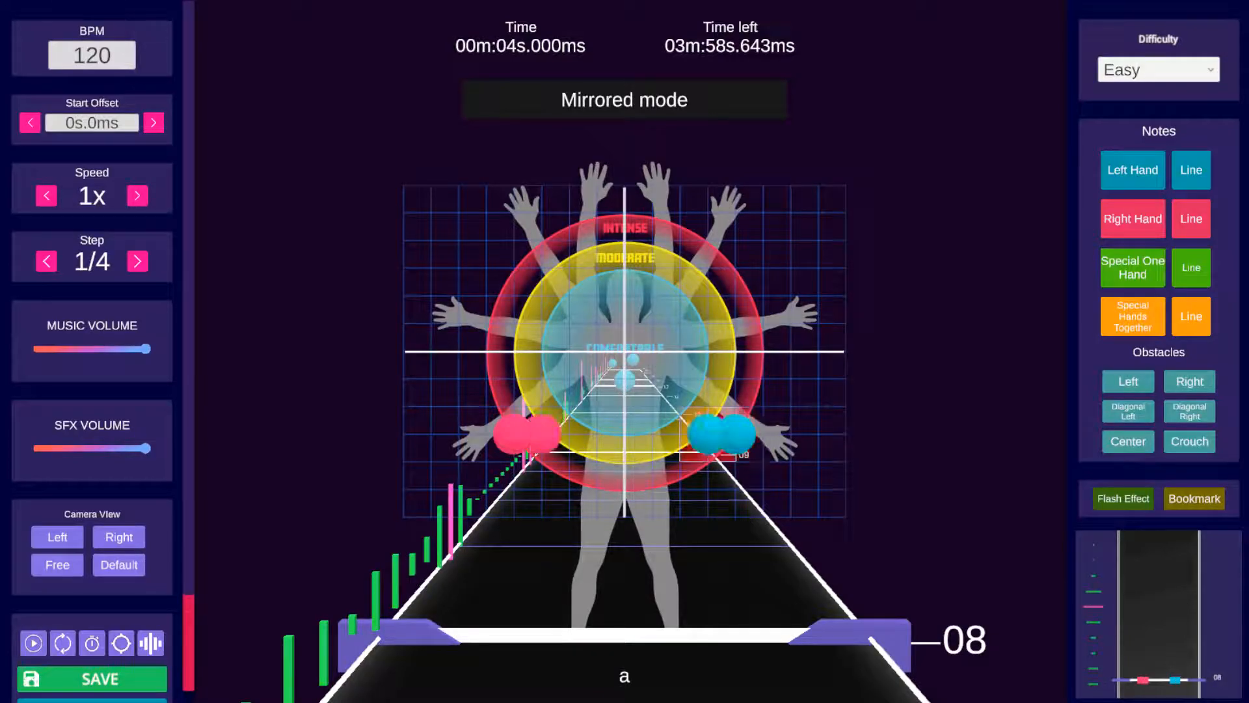
Place mirrored pairs of left- and right-hand notes at successive points along the track between 4 and 6.75 seconds.
{"action": "left_click", "coordinate": [735, 406]}
{"action": "scroll", "coordinate": [708, 406], "scroll_direction": "up", "scroll_amount": 6}
{"action": "left_click", "coordinate": [680, 433]}
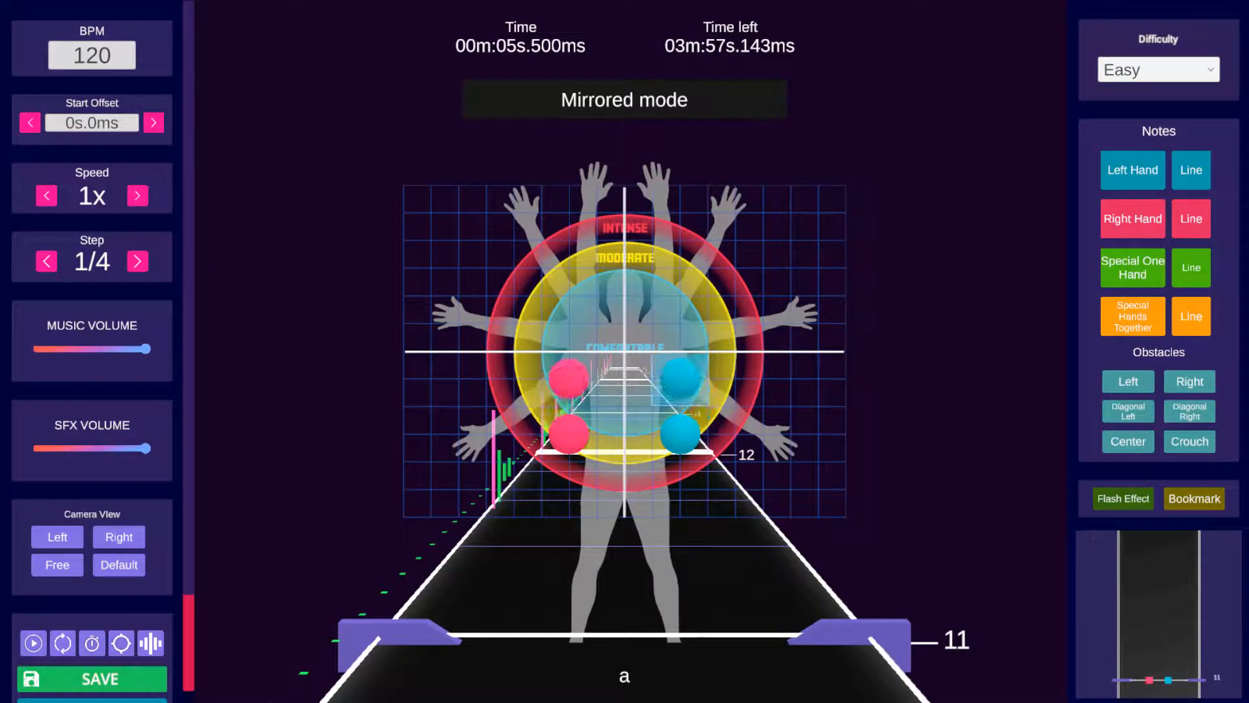
{"action": "scroll", "coordinate": [680, 391], "scroll_direction": "up", "scroll_amount": 3}
{"action": "scroll", "coordinate": [670, 376], "scroll_direction": "up", "scroll_amount": 4}
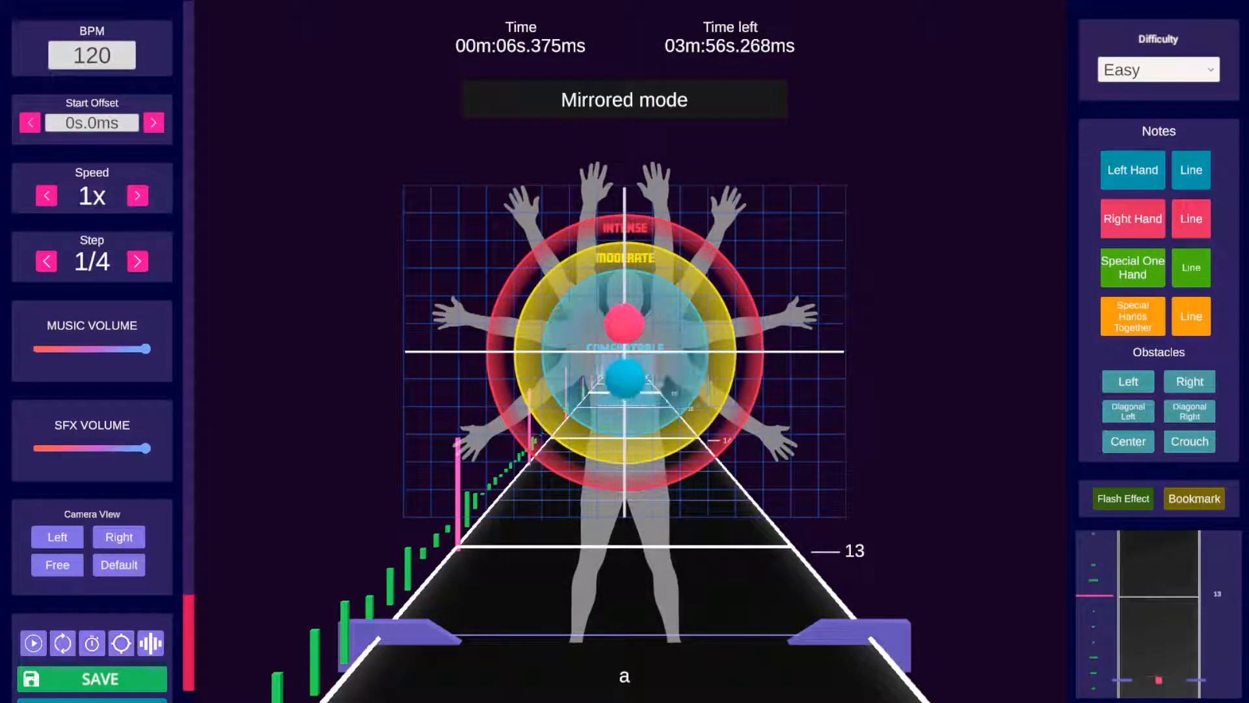
{"action": "scroll", "coordinate": [572, 407], "scroll_direction": "up", "scroll_amount": 3}
{"action": "left_click", "coordinate": [514, 323]}
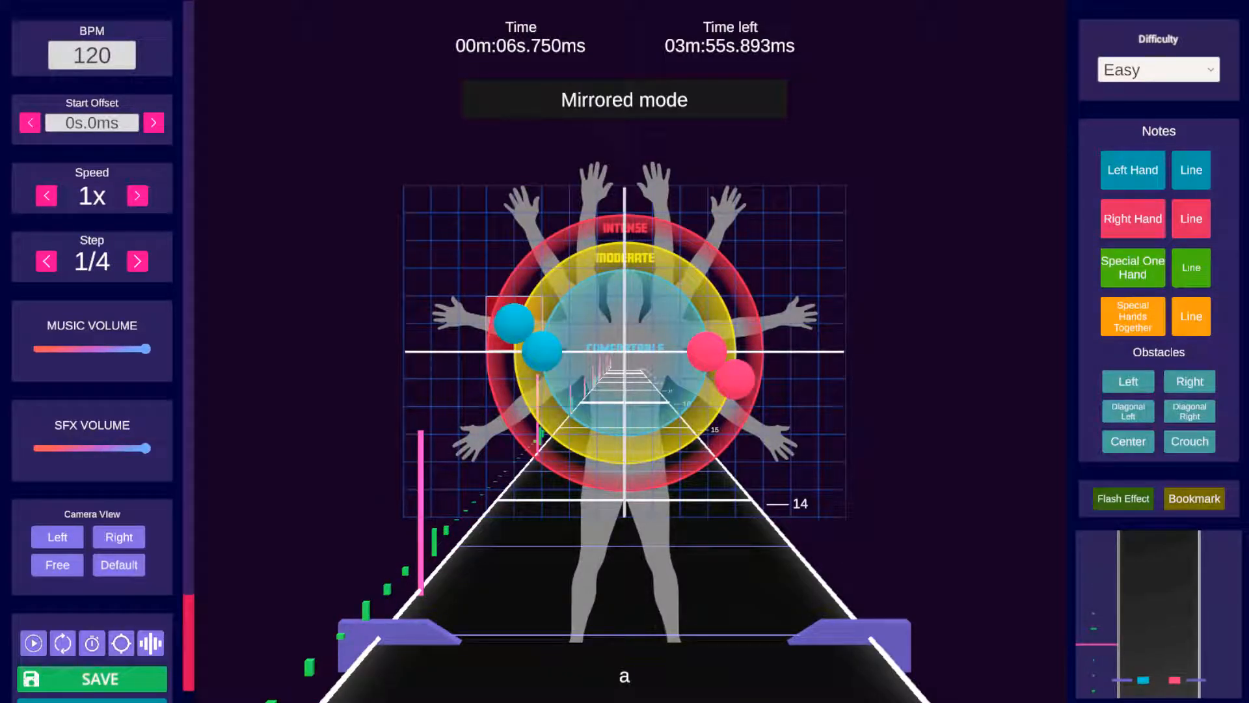
Turn off mirrored mode and try the single left-hand note at 3.75 seconds in several grid positions.
{"action": "scroll", "coordinate": [624, 365], "scroll_direction": "down", "scroll_amount": 20}
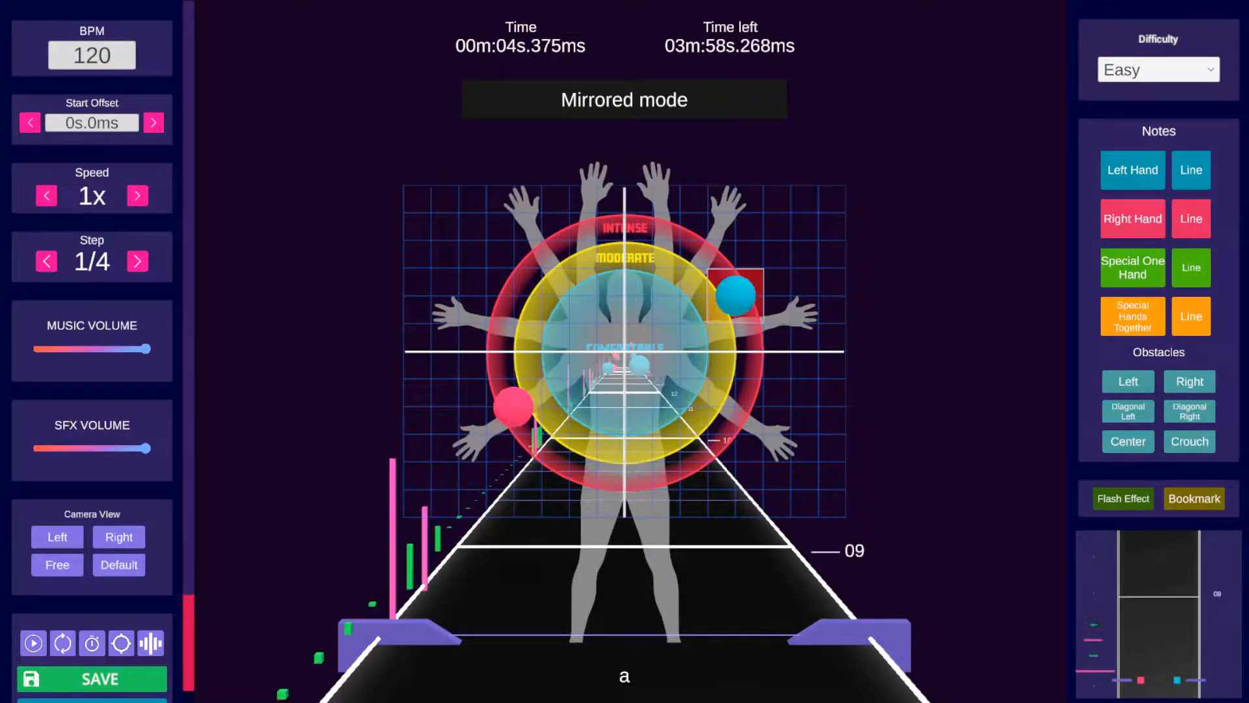
{"action": "scroll", "coordinate": [716, 351], "scroll_direction": "down", "scroll_amount": 1}
{"action": "scroll", "coordinate": [735, 351], "scroll_direction": "up", "scroll_amount": 1}
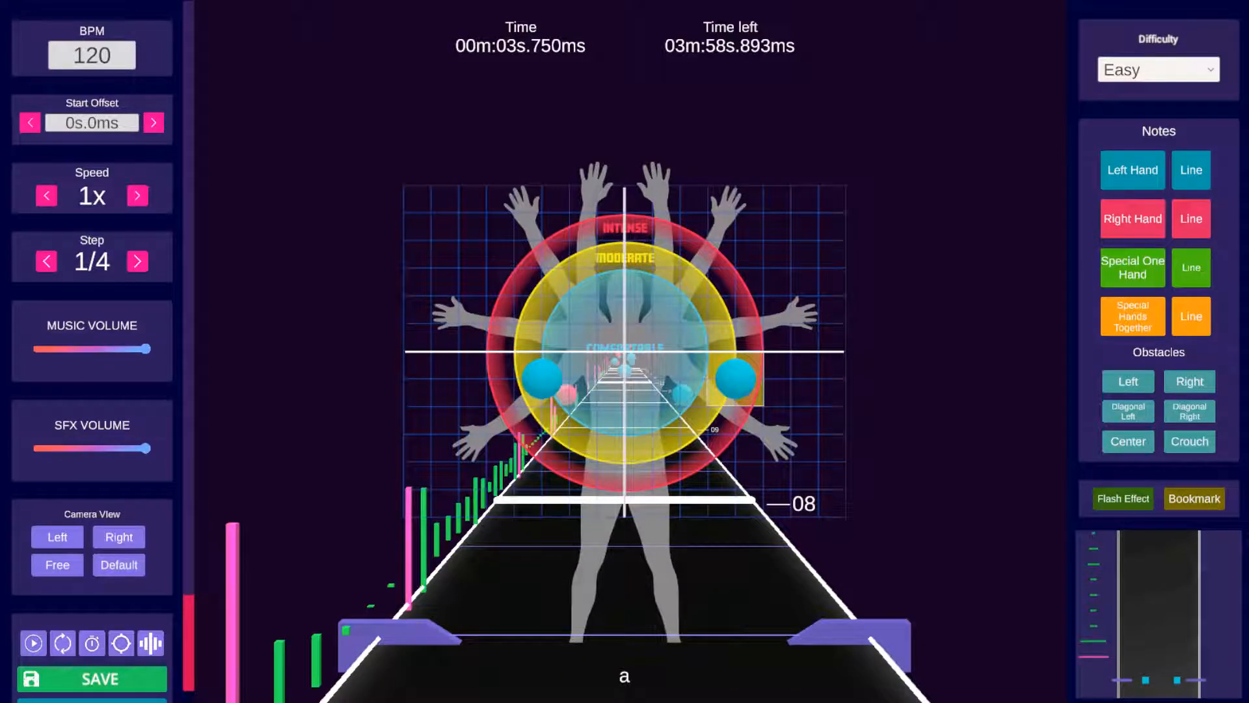
{"action": "left_click", "coordinate": [459, 323]}
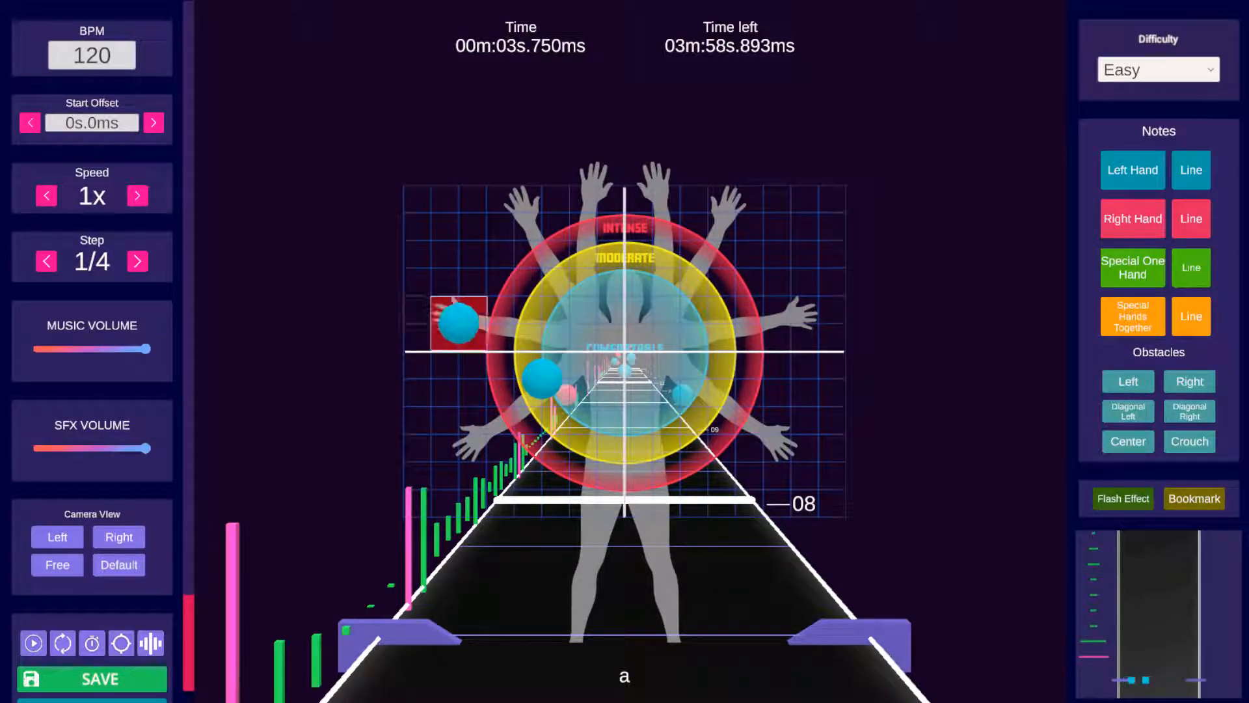
{"action": "left_click_drag", "start_coordinate": [459, 323], "coordinate": [486, 268]}
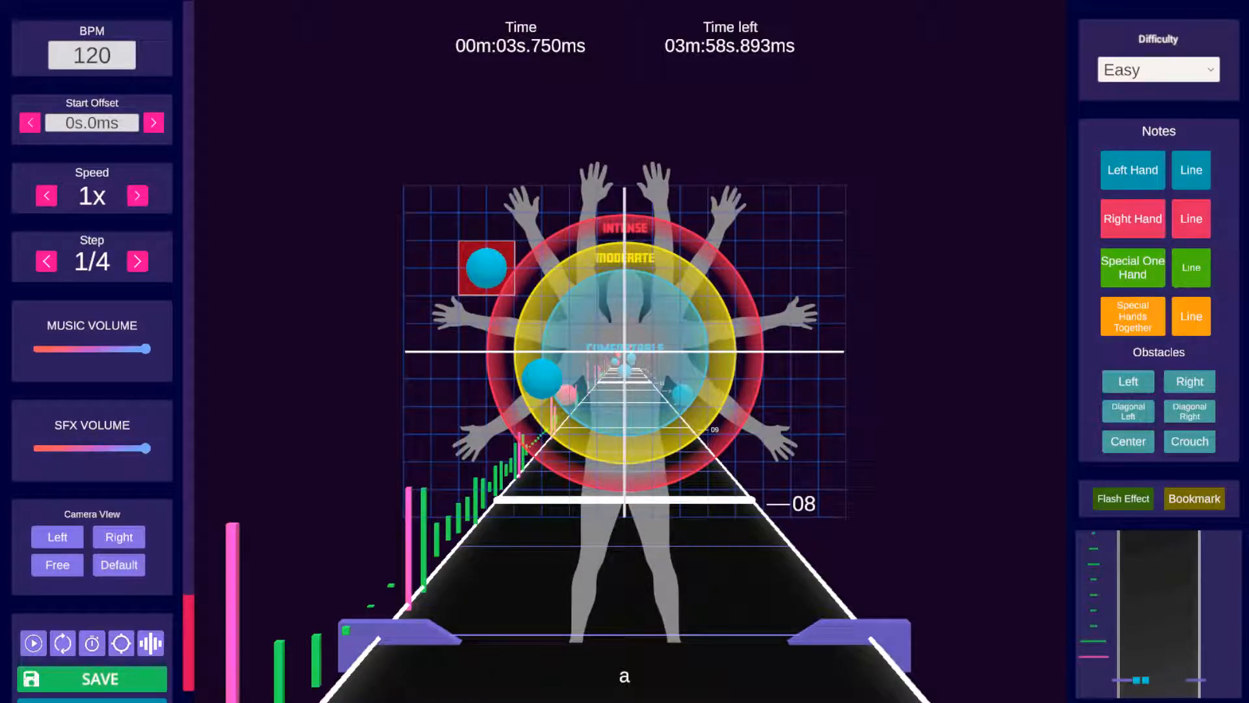
{"action": "left_click", "coordinate": [791, 268]}
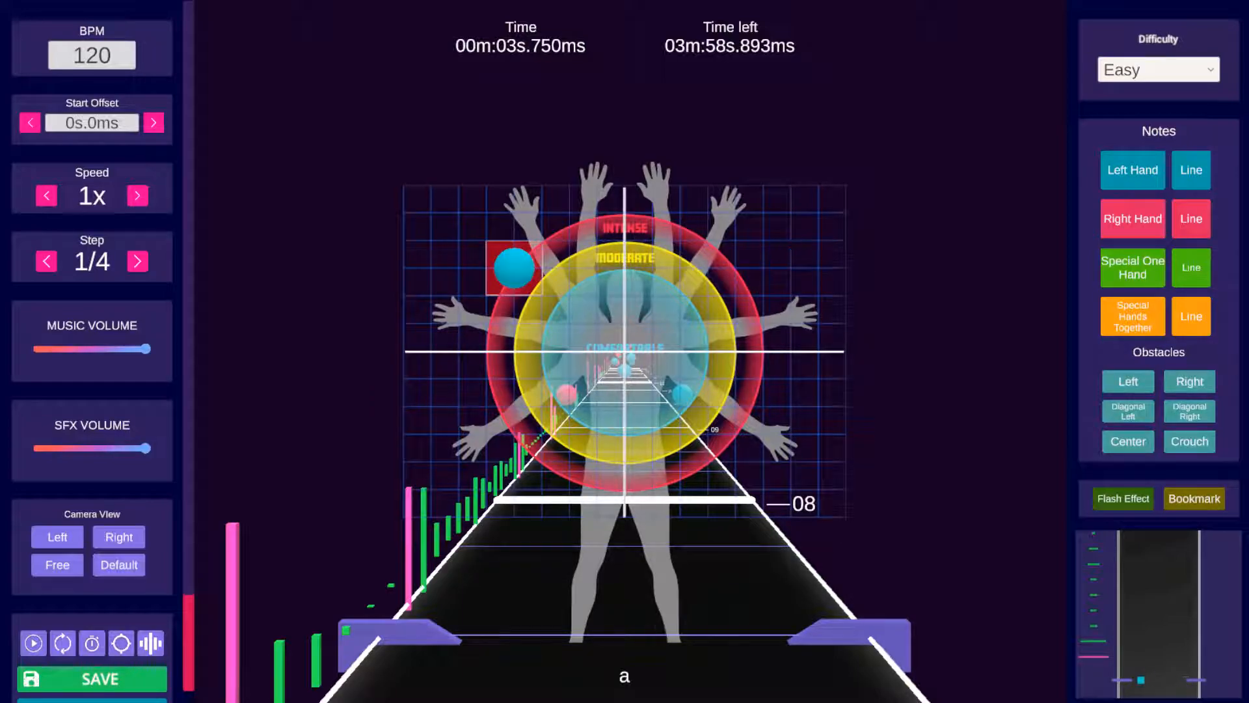
{"action": "left_click", "coordinate": [570, 267]}
{"action": "left_click_drag", "start_coordinate": [570, 268], "coordinate": [819, 240]}
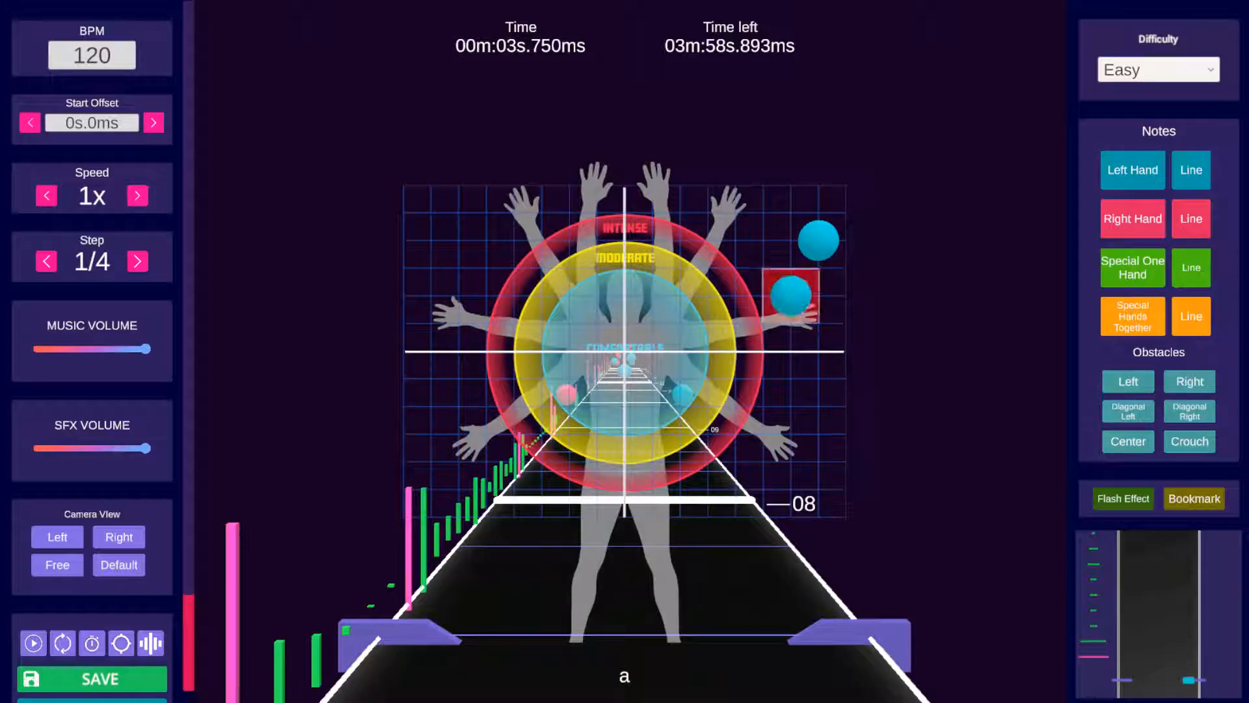
Move the left-hand note at 3.75 seconds to the grid's upper-left area, outside the Intense ring.
{"action": "left_click", "coordinate": [542, 350]}
{"action": "left_click", "coordinate": [459, 240]}
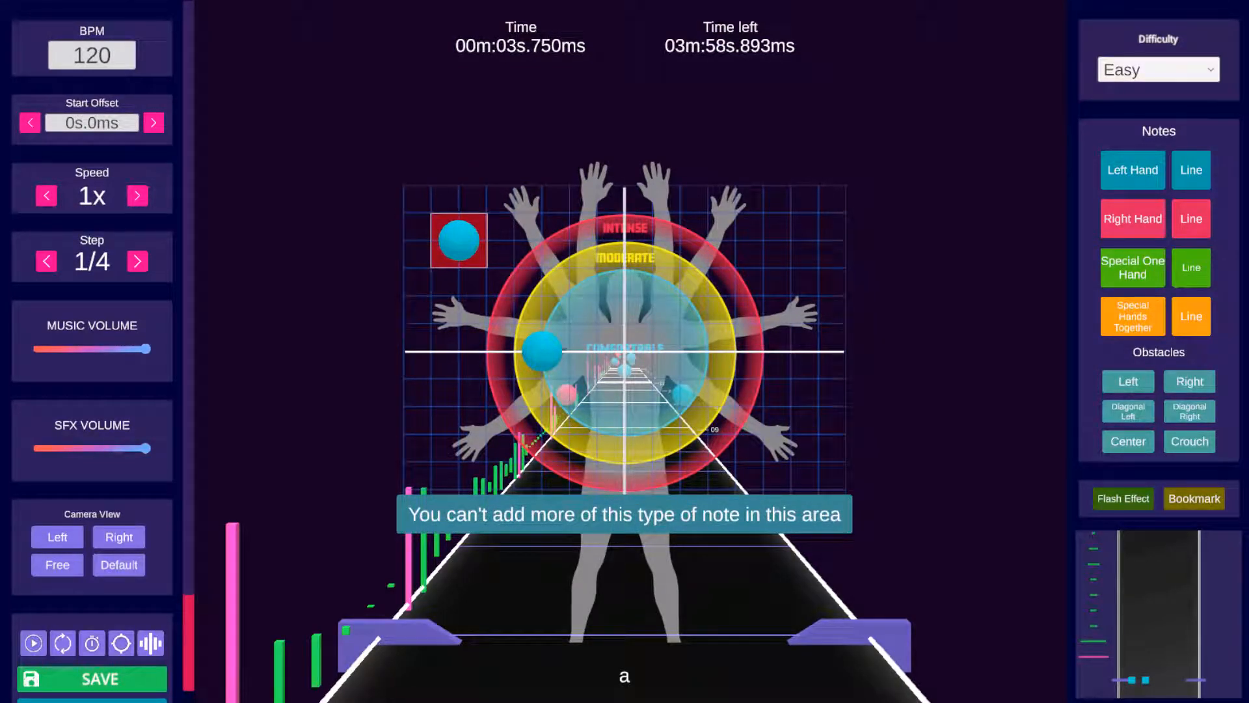
{"action": "left_click", "coordinate": [458, 240]}
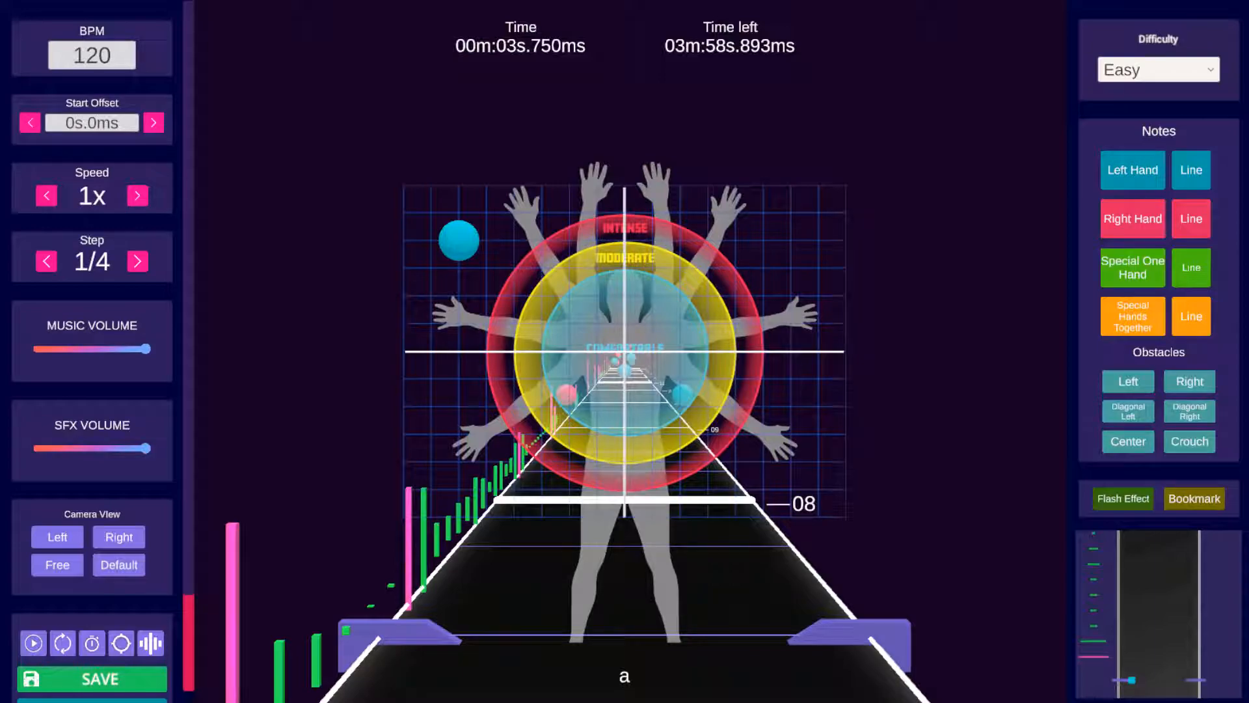
Review the placed notes along the track between about 3 and 7 seconds.
{"action": "scroll", "coordinate": [763, 295], "scroll_direction": "up", "scroll_amount": 5}
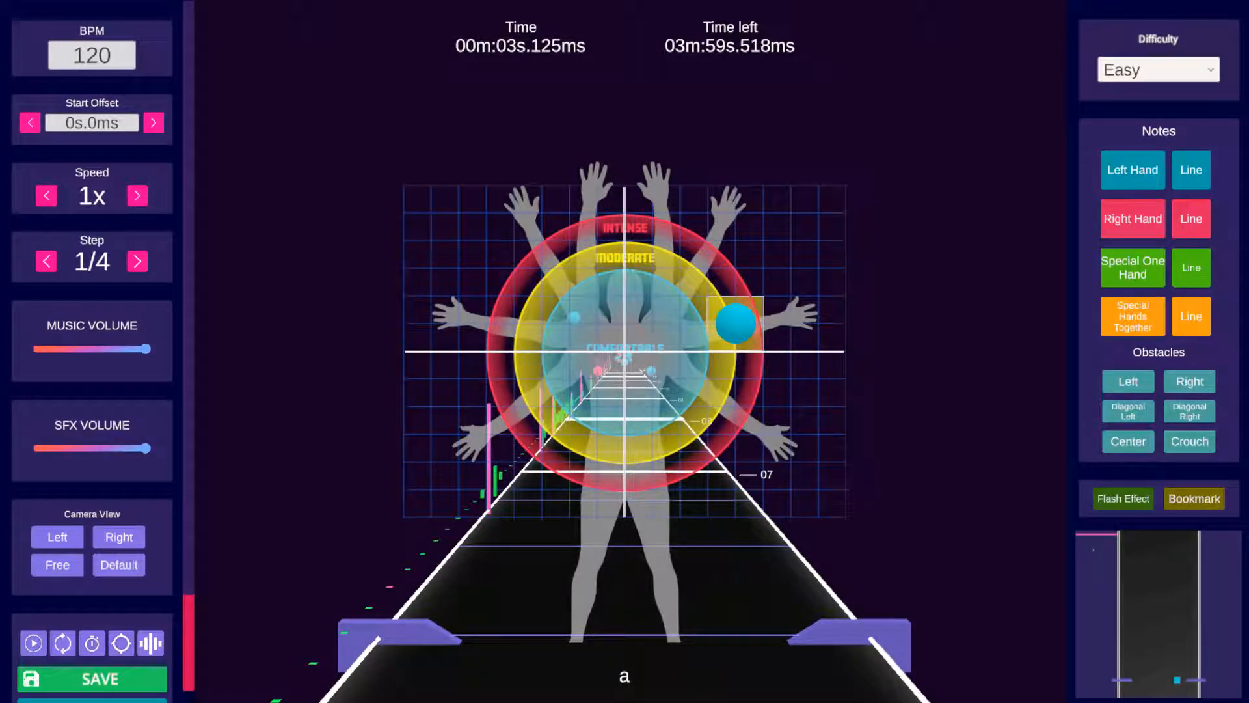
{"action": "scroll", "coordinate": [735, 322], "scroll_direction": "down", "scroll_amount": 12}
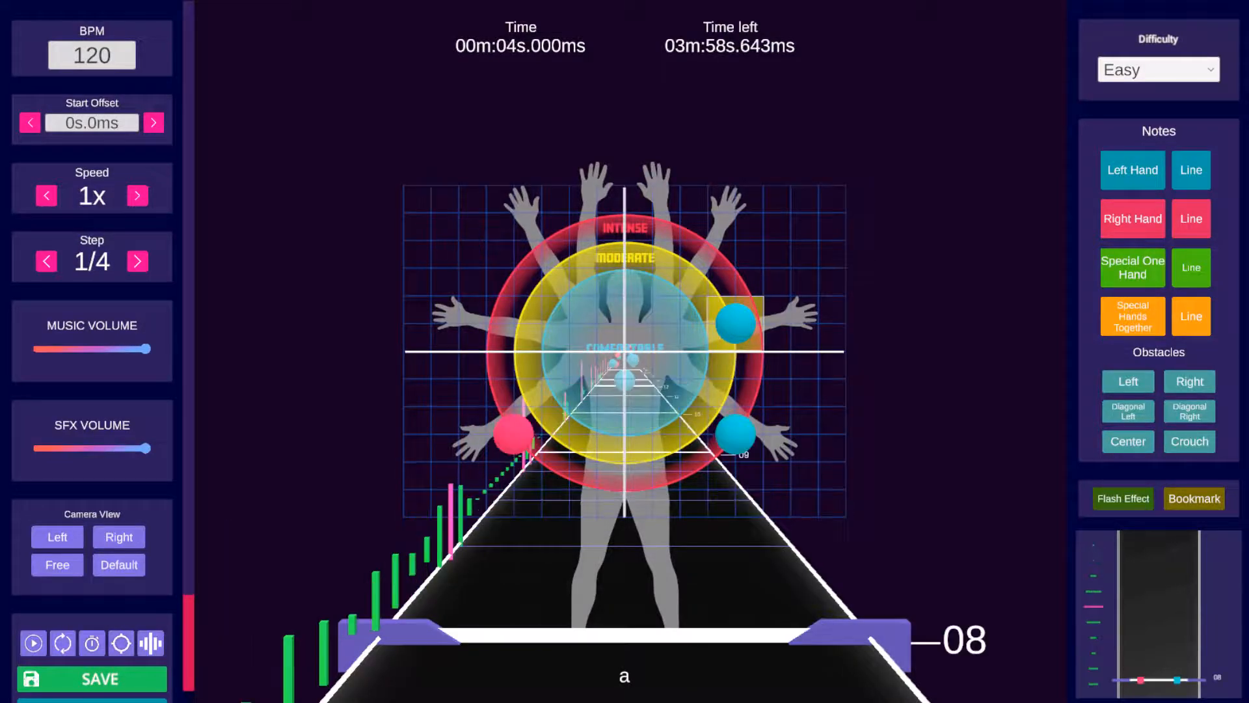
{"action": "scroll", "coordinate": [735, 322], "scroll_direction": "down", "scroll_amount": 17}
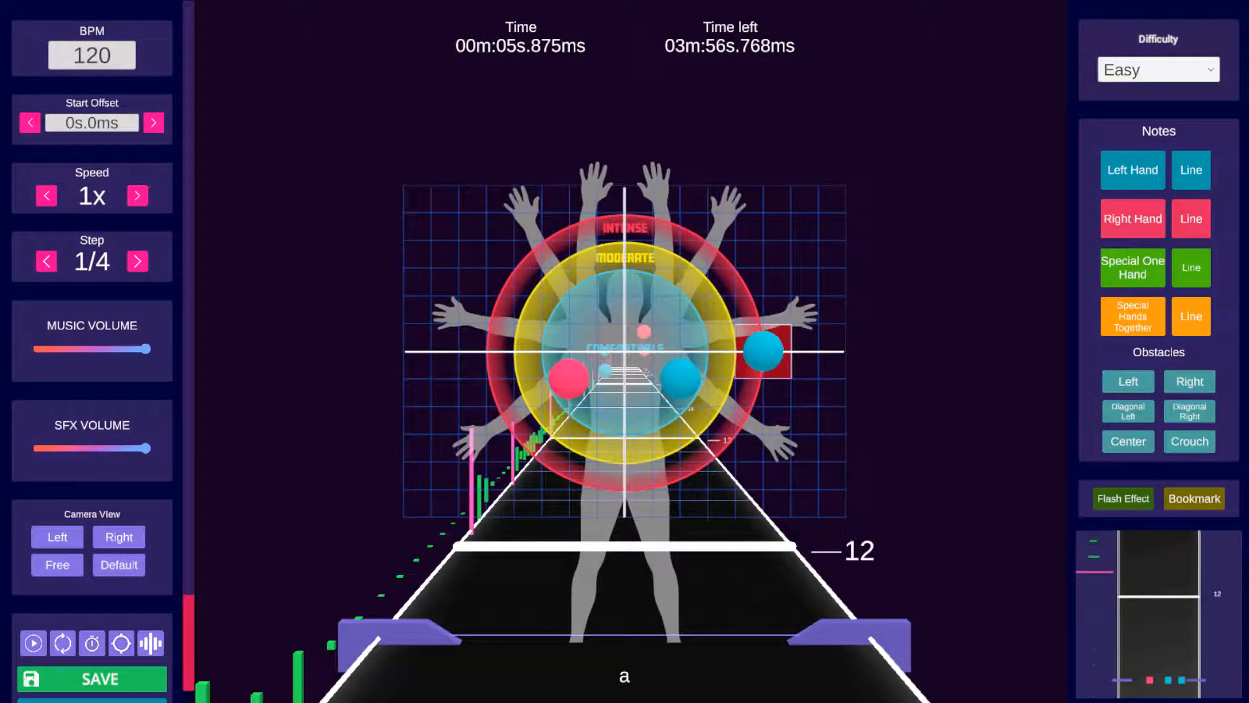
{"action": "scroll", "coordinate": [735, 322], "scroll_direction": "up", "scroll_amount": 20}
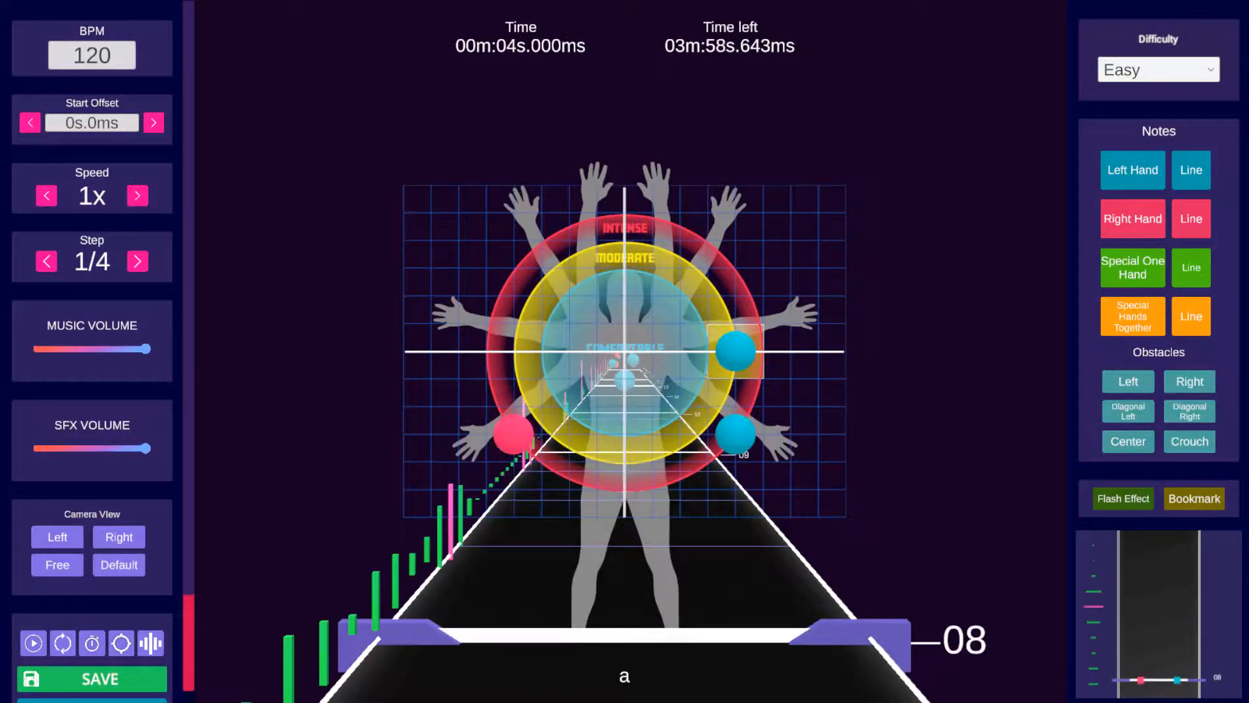
{"action": "scroll", "coordinate": [735, 322], "scroll_direction": "down", "scroll_amount": 20}
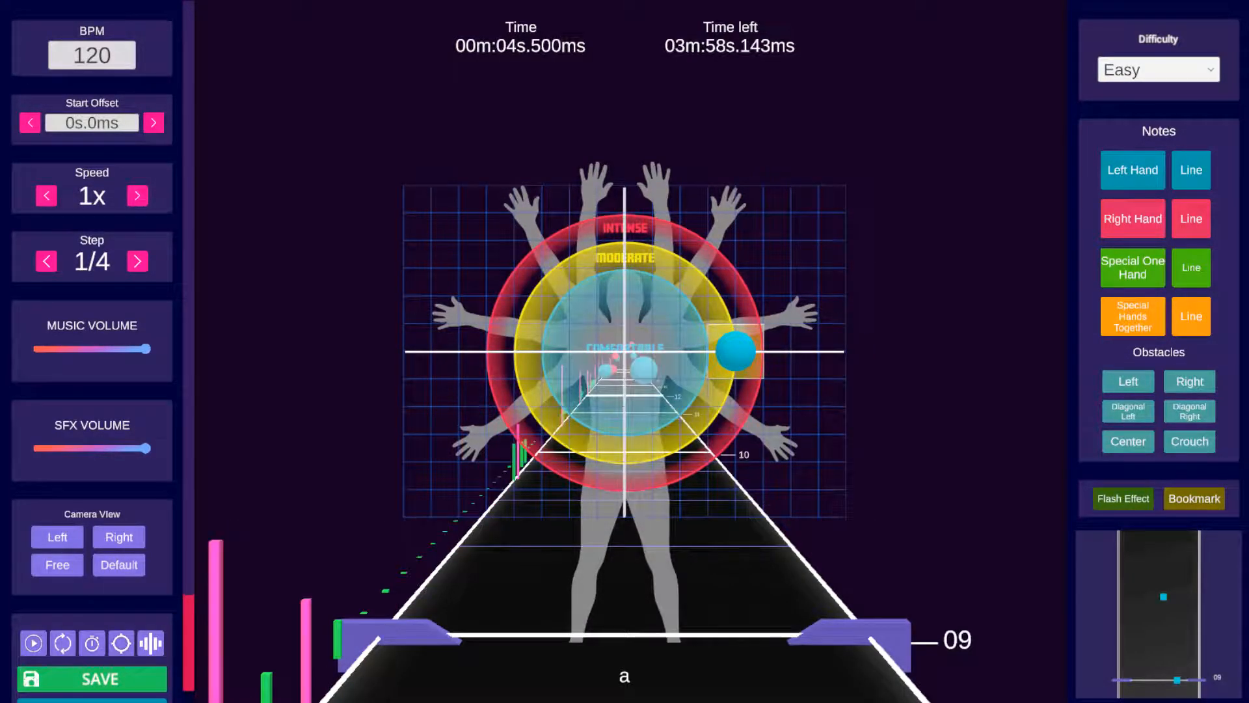
{"action": "scroll", "coordinate": [735, 322], "scroll_direction": "down", "scroll_amount": 6}
{"action": "scroll", "coordinate": [735, 322], "scroll_direction": "up", "scroll_amount": 19}
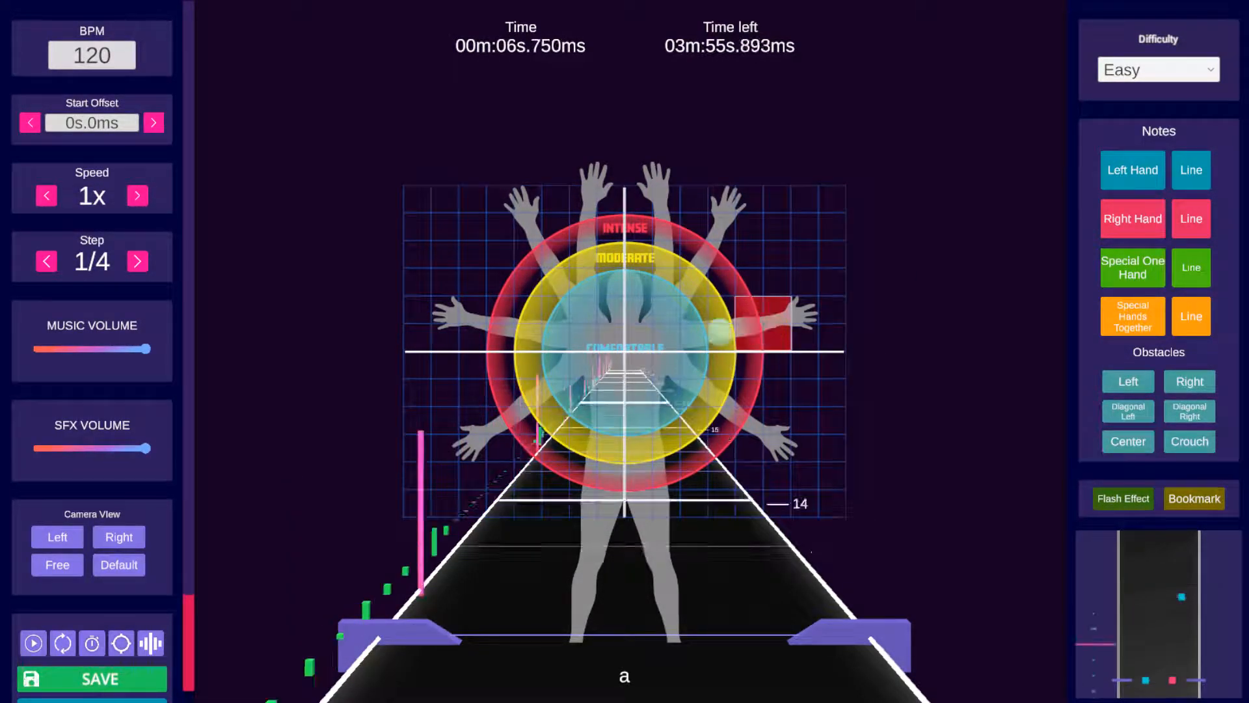
{"action": "scroll", "coordinate": [736, 322], "scroll_direction": "up", "scroll_amount": 9}
{"action": "scroll", "coordinate": [735, 322], "scroll_direction": "down", "scroll_amount": 13}
{"action": "scroll", "coordinate": [761, 351], "scroll_direction": "down", "scroll_amount": 13}
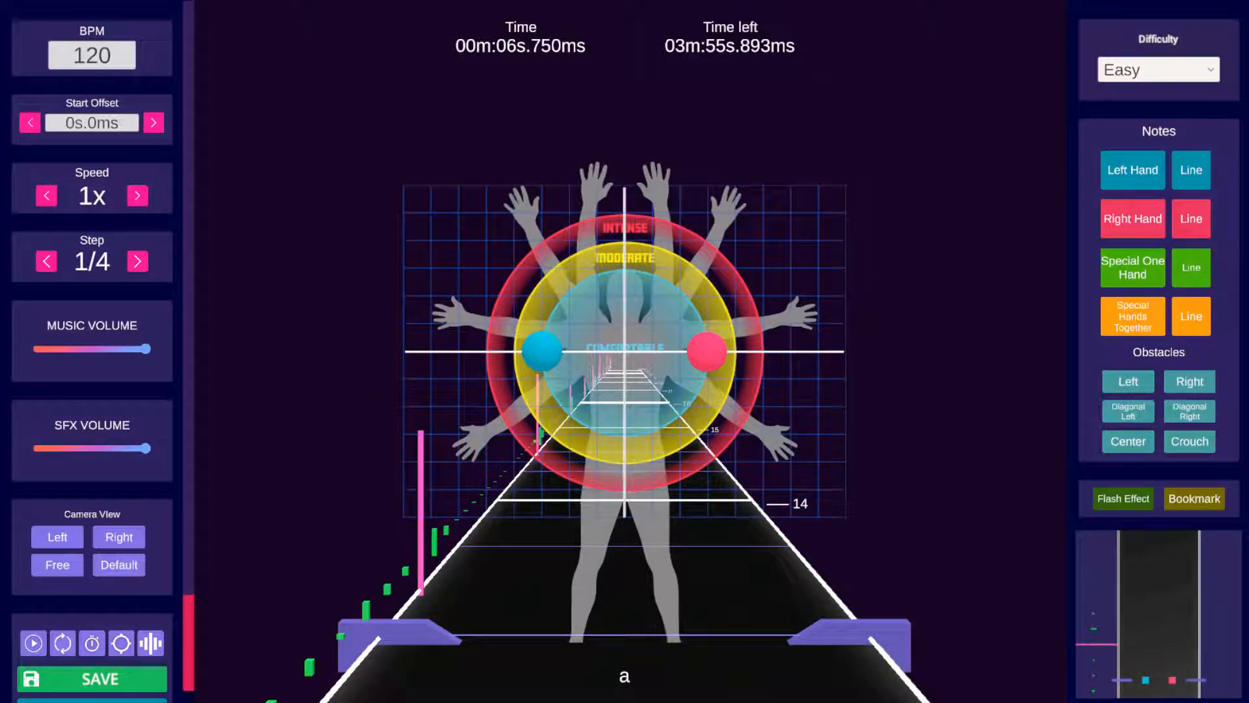
Draw a left-hand line from the grid's lower centre at 7 seconds to its lower-left area at 7.5 seconds.
{"action": "scroll", "coordinate": [761, 352], "scroll_direction": "down", "scroll_amount": 2}
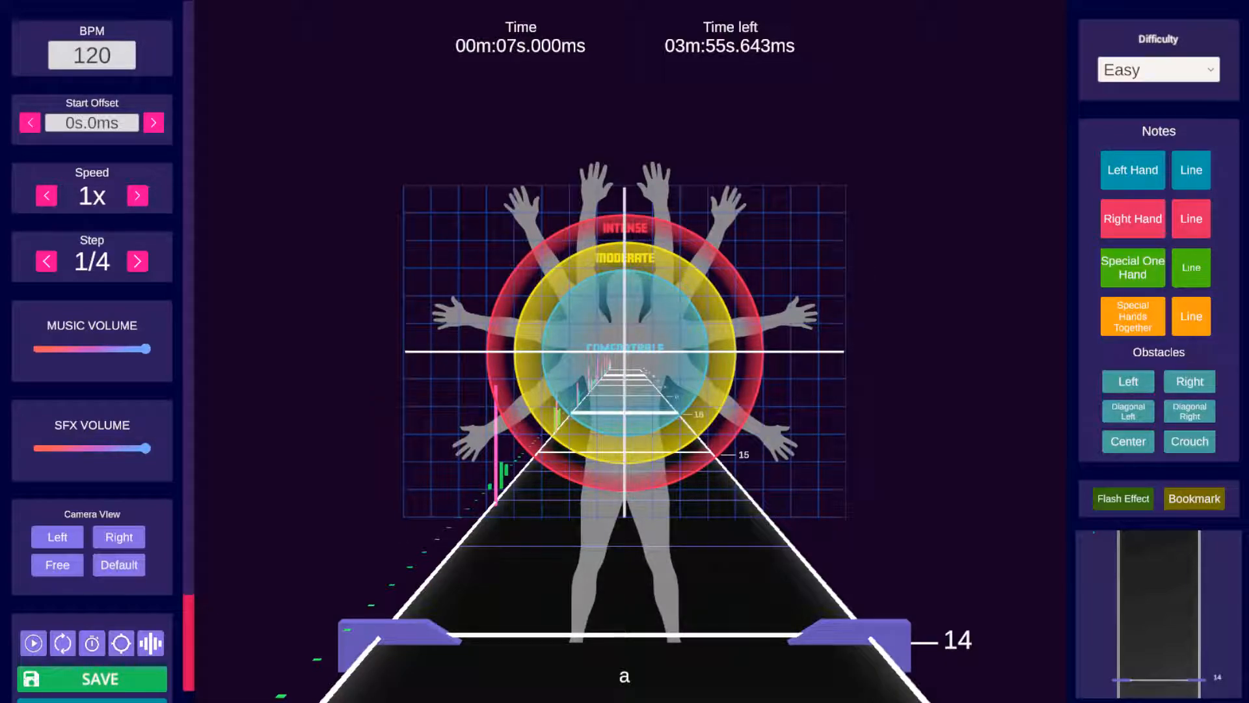
{"action": "scroll", "coordinate": [624, 351], "scroll_direction": "down", "scroll_amount": 2}
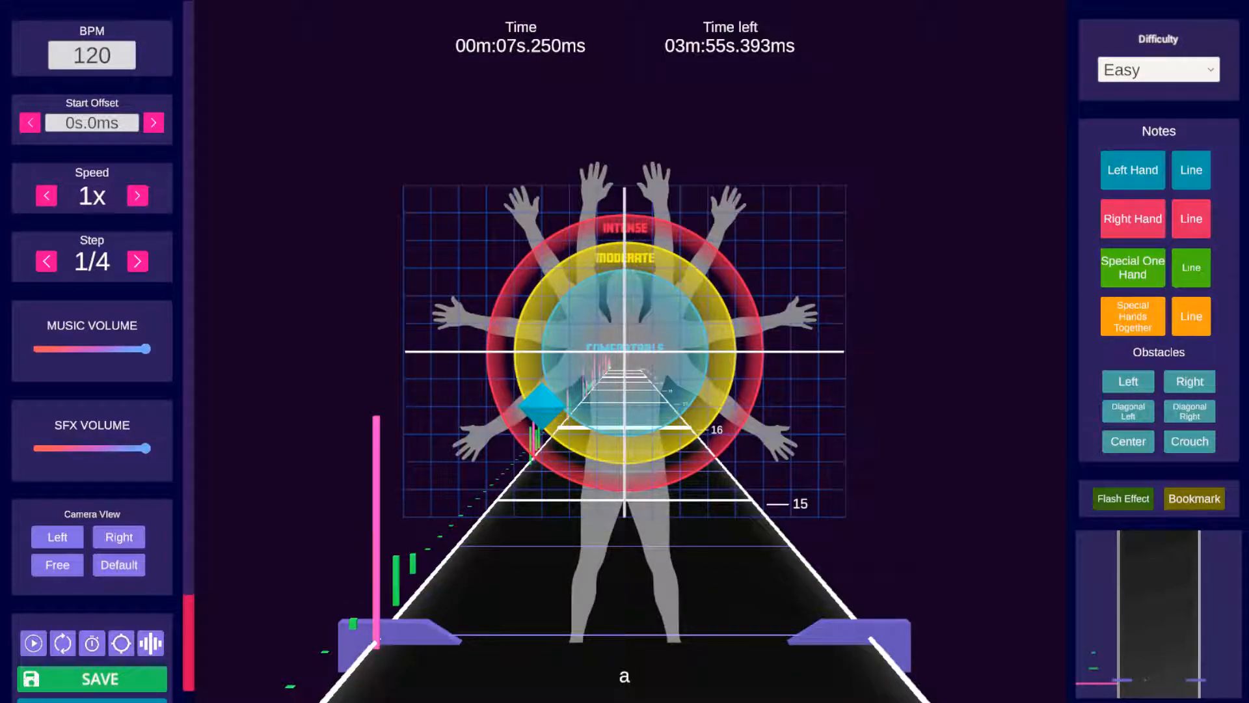
{"action": "left_click", "coordinate": [542, 405]}
{"action": "scroll", "coordinate": [817, 377], "scroll_direction": "up", "scroll_amount": 1}
{"action": "scroll", "coordinate": [781, 378], "scroll_direction": "down", "scroll_amount": 1}
{"action": "scroll", "coordinate": [764, 378], "scroll_direction": "up", "scroll_amount": 1}
{"action": "scroll", "coordinate": [766, 377], "scroll_direction": "up", "scroll_amount": 1}
{"action": "scroll", "coordinate": [762, 365], "scroll_direction": "down", "scroll_amount": 1}
{"action": "scroll", "coordinate": [765, 378], "scroll_direction": "up", "scroll_amount": 1}
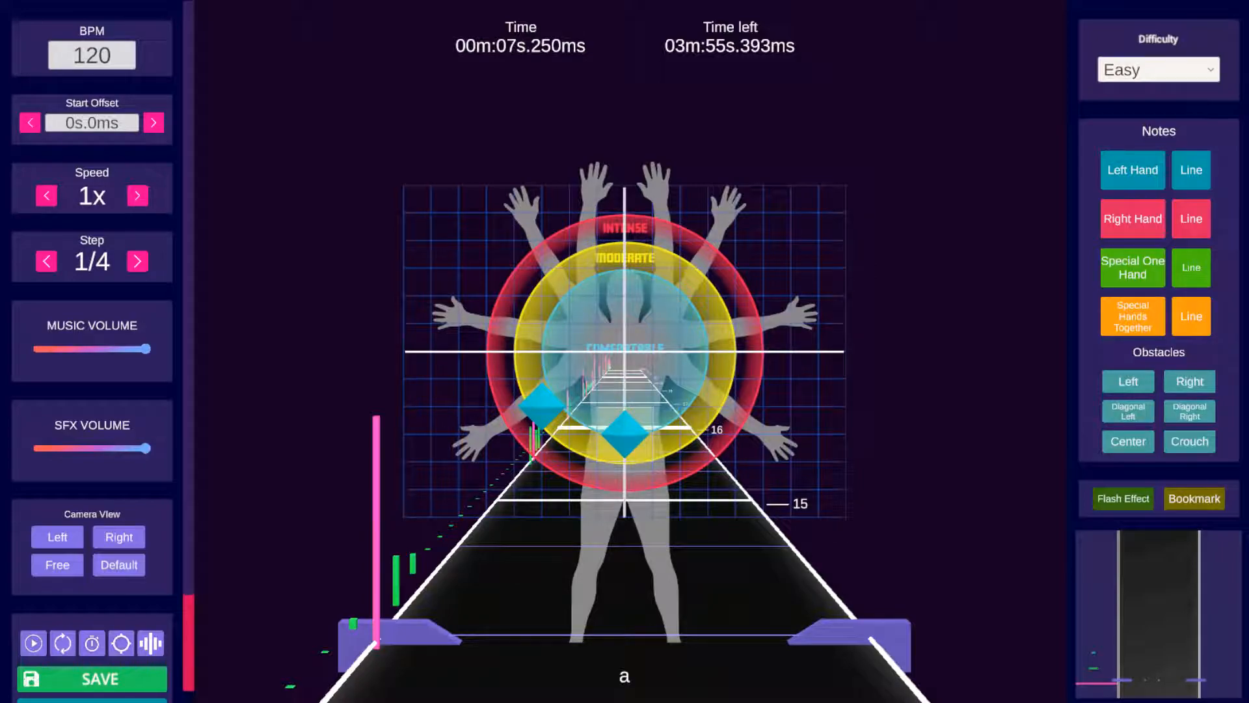
{"action": "scroll", "coordinate": [625, 405], "scroll_direction": "up", "scroll_amount": 1}
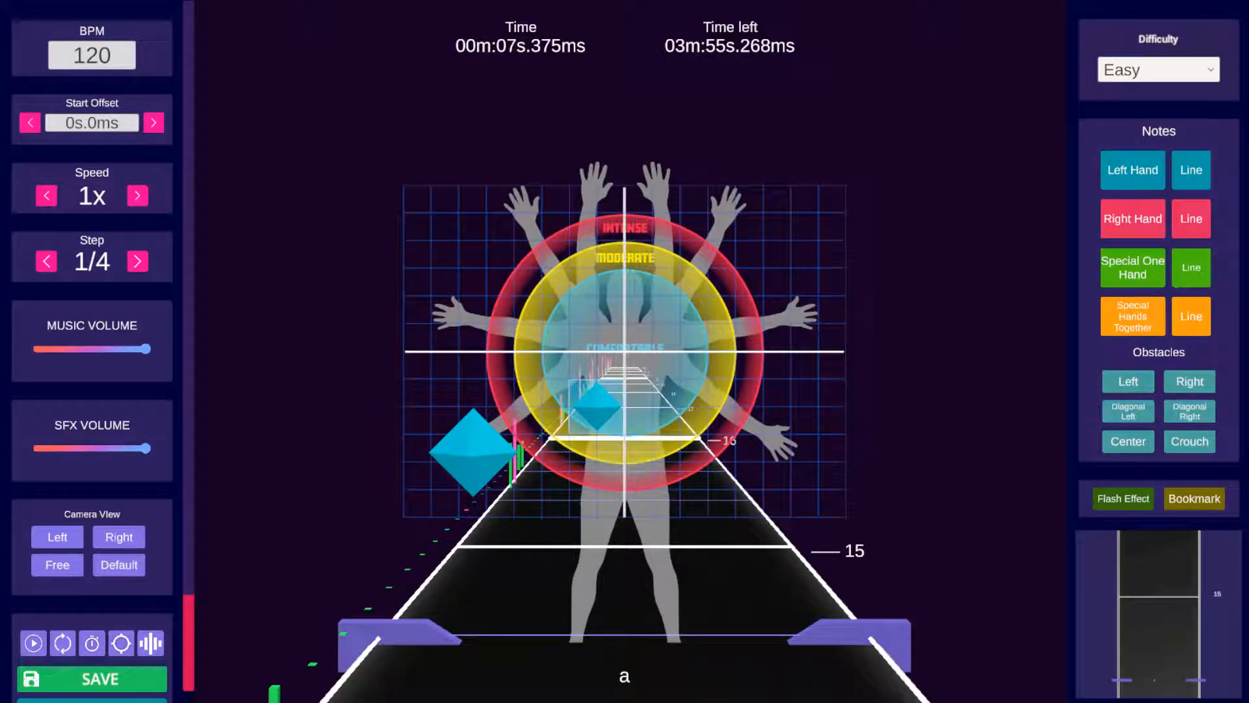
{"action": "scroll", "coordinate": [595, 405], "scroll_direction": "up", "scroll_amount": 1}
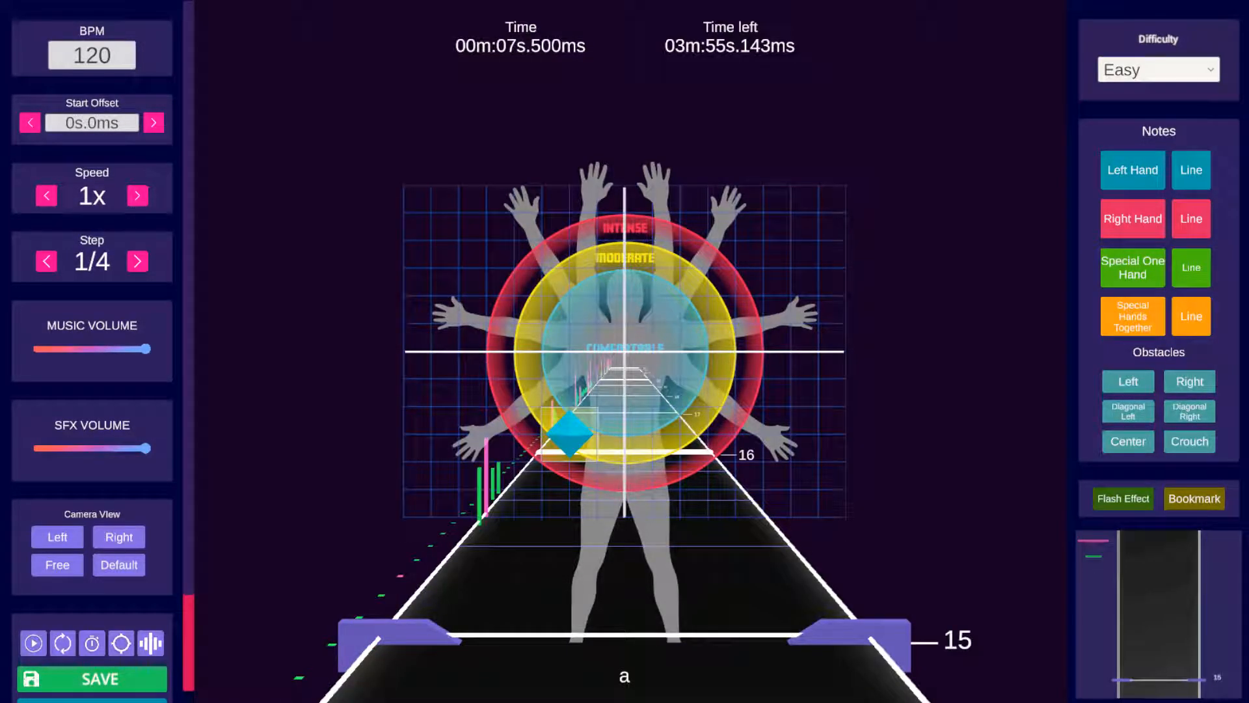
{"action": "scroll", "coordinate": [654, 406], "scroll_direction": "down", "scroll_amount": 4}
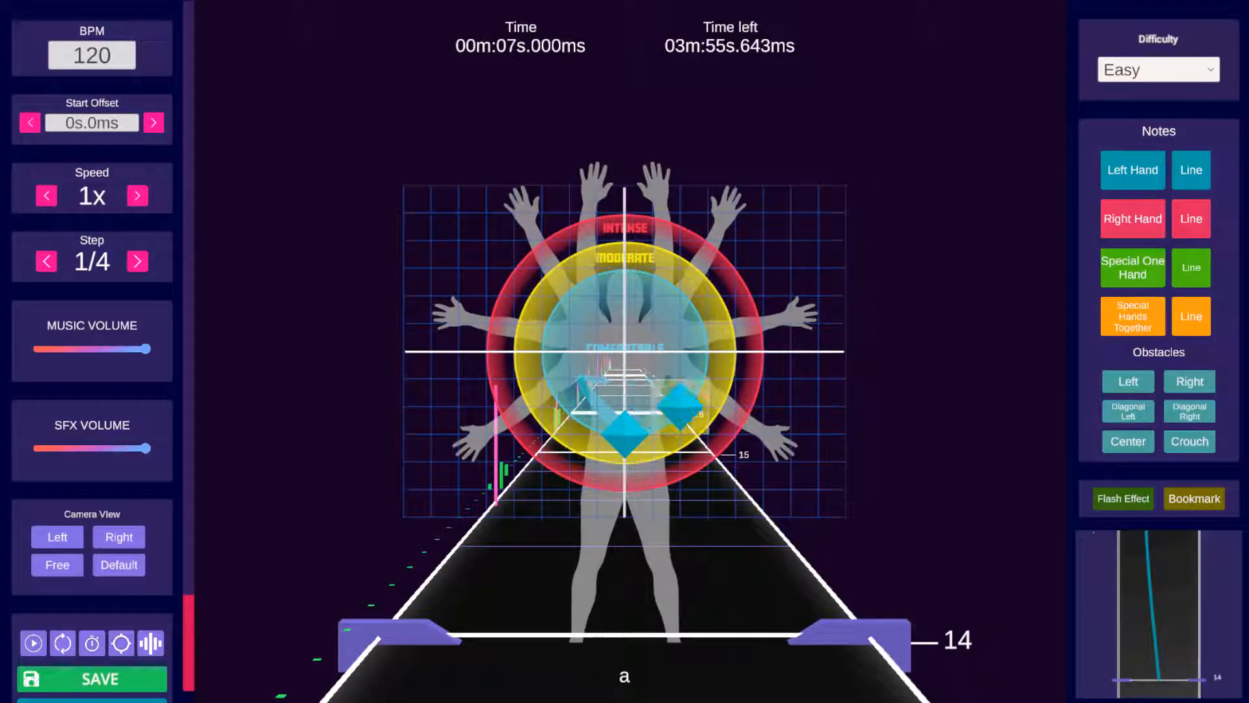
Extend the left-hand line from 7.5 seconds to the grid's vertical centre line at 8.25 seconds.
{"action": "scroll", "coordinate": [679, 407], "scroll_direction": "up", "scroll_amount": 2}
{"action": "scroll", "coordinate": [680, 406], "scroll_direction": "up", "scroll_amount": 8}
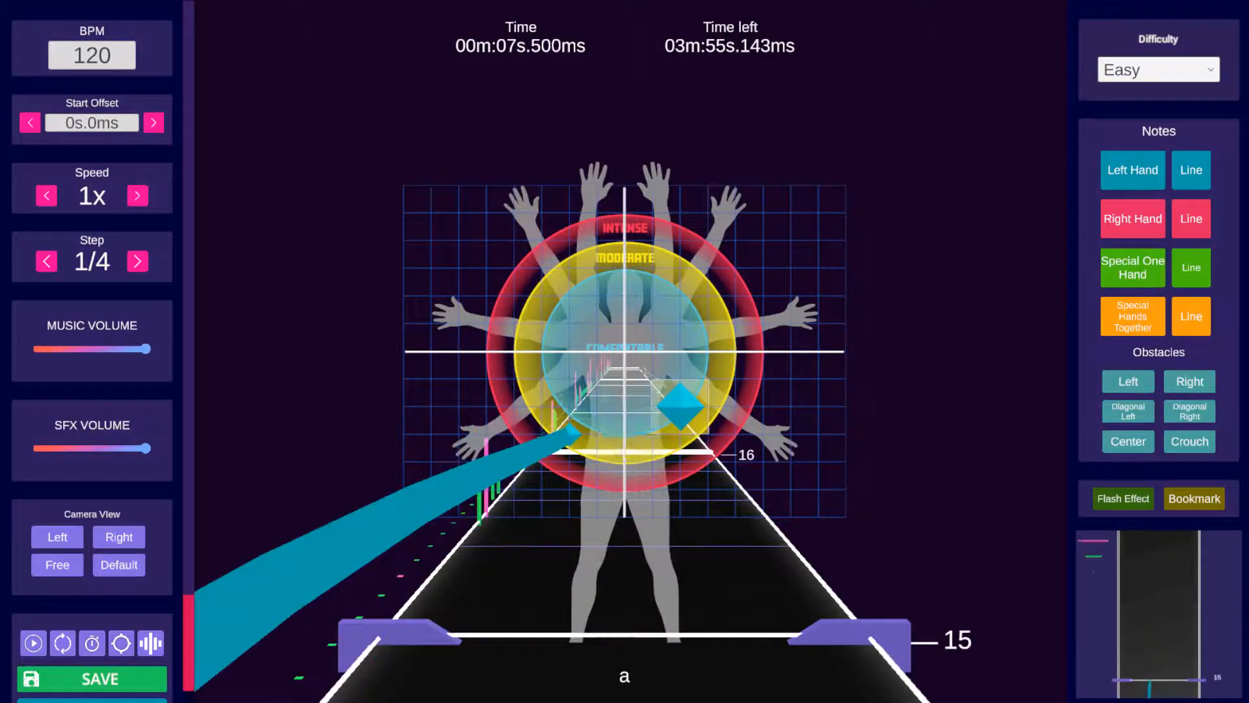
{"action": "scroll", "coordinate": [679, 407], "scroll_direction": "down", "scroll_amount": 1}
{"action": "scroll", "coordinate": [679, 406], "scroll_direction": "down", "scroll_amount": 2}
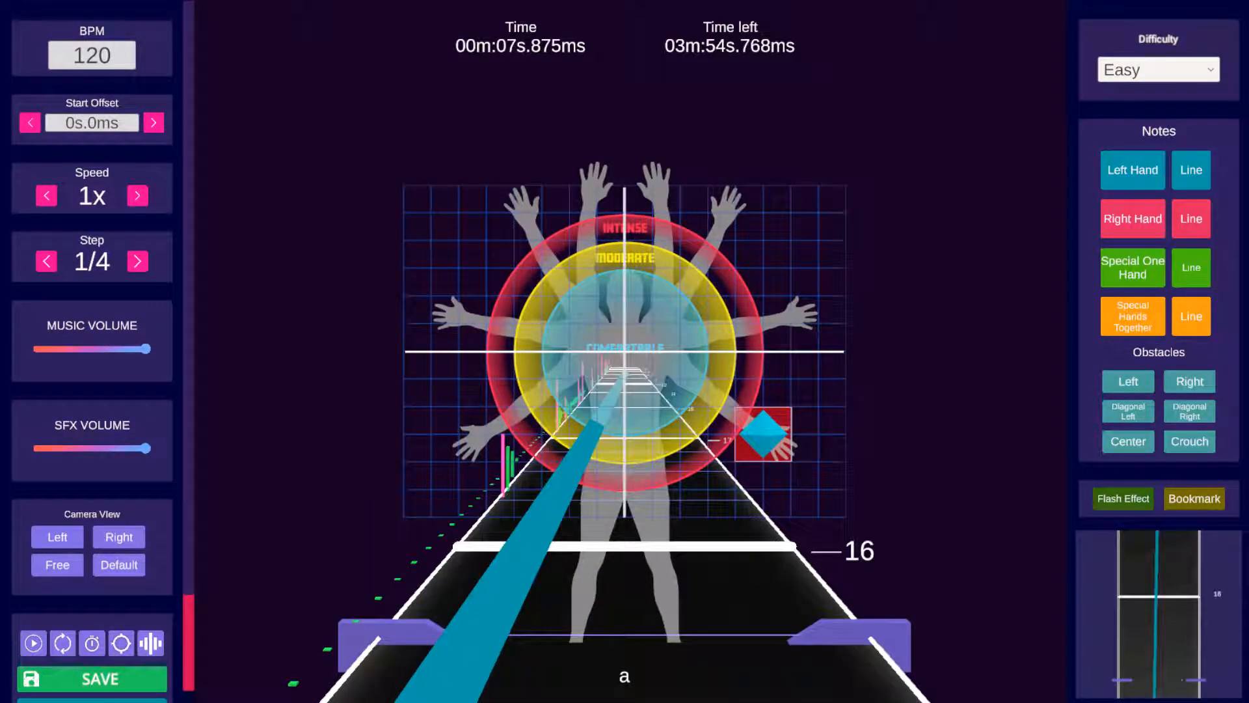
Try bending the left-hand line with an extra node near the lower-right outer ring at 7.875 seconds, and remove that node.
{"action": "left_click", "coordinate": [735, 407]}
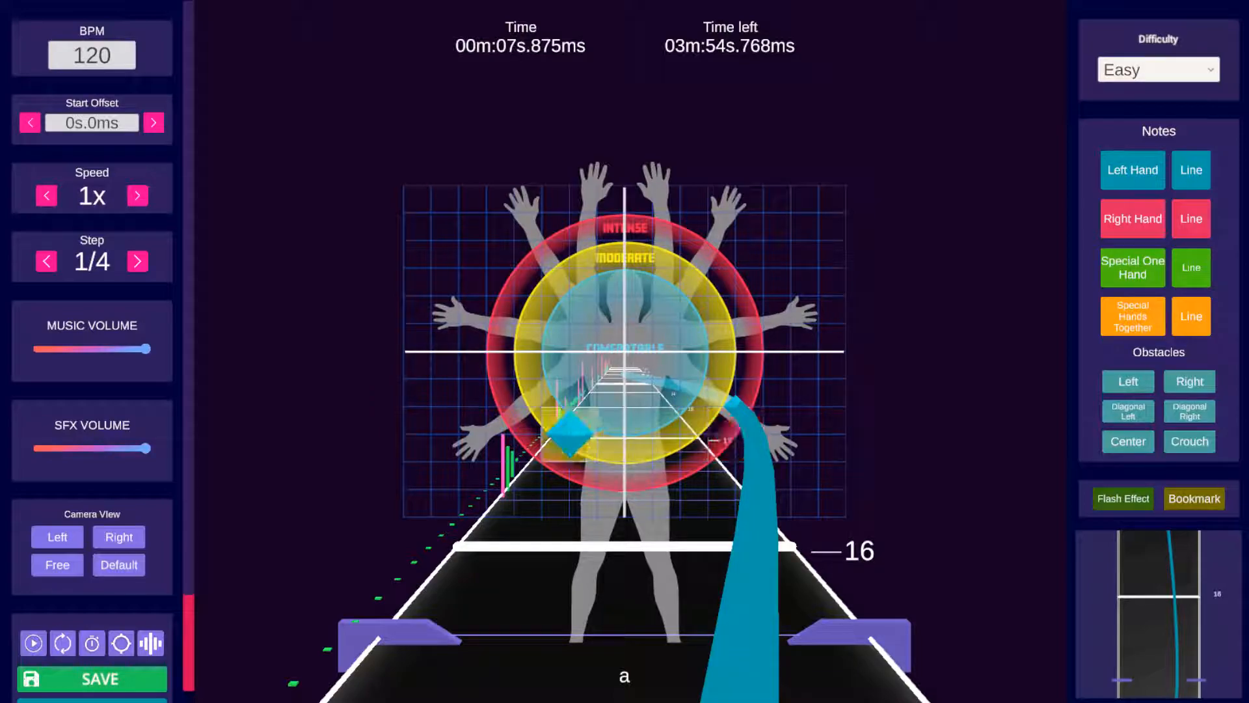
{"action": "left_click", "coordinate": [514, 407]}
{"action": "left_click", "coordinate": [791, 407]}
{"action": "left_click", "coordinate": [487, 407]}
{"action": "left_click", "coordinate": [460, 352]}
{"action": "left_click", "coordinate": [514, 296]}
{"action": "left_click", "coordinate": [764, 461]}
{"action": "left_click", "coordinate": [570, 407]}
{"action": "left_click", "coordinate": [735, 324]}
{"action": "left_click", "coordinate": [625, 407]}
{"action": "left_click", "coordinate": [487, 351]}
{"action": "left_click", "coordinate": [734, 405]}
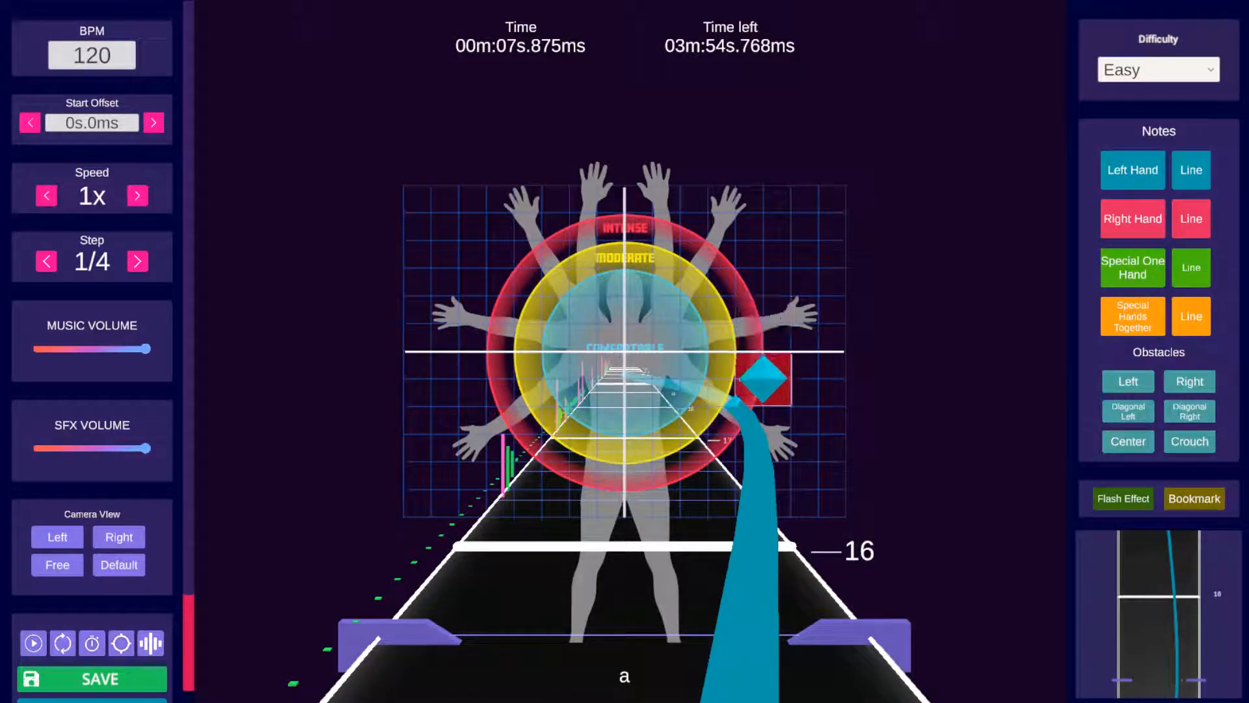
{"action": "left_click", "coordinate": [736, 407]}
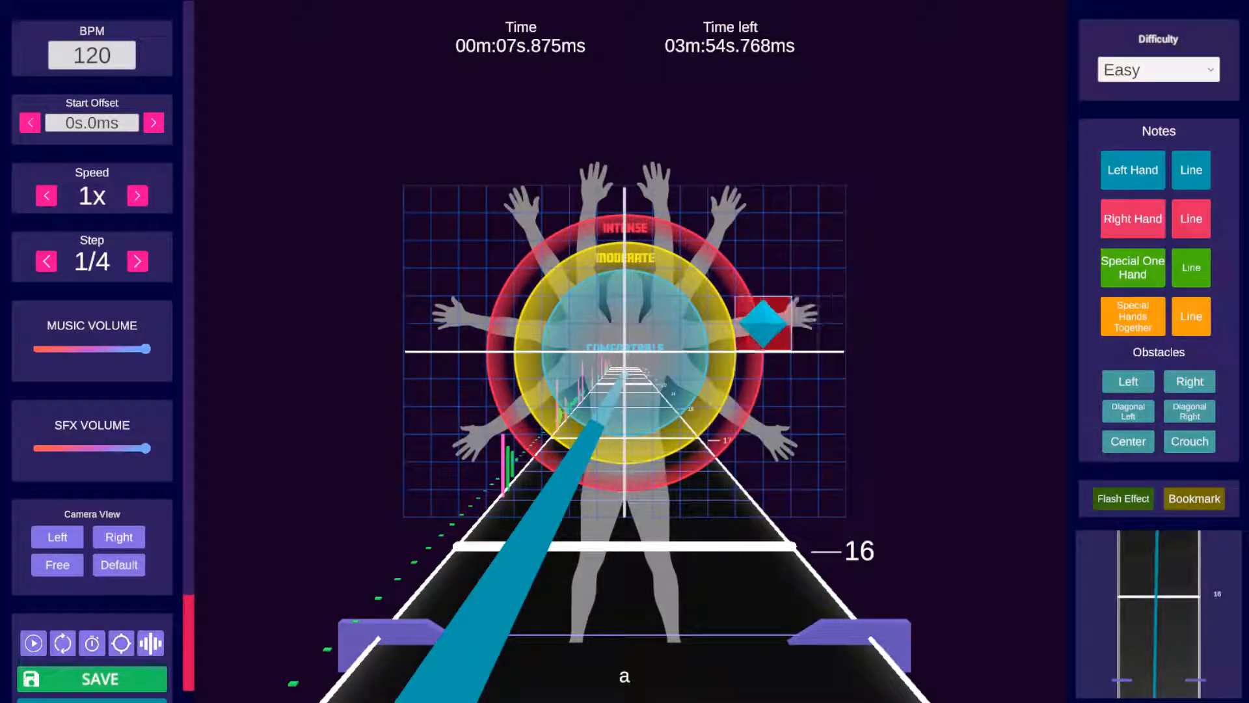
Inspect the left-hand line along the track from its start at 7 seconds to its end at 8.25 seconds.
{"action": "scroll", "coordinate": [763, 405], "scroll_direction": "up", "scroll_amount": 5}
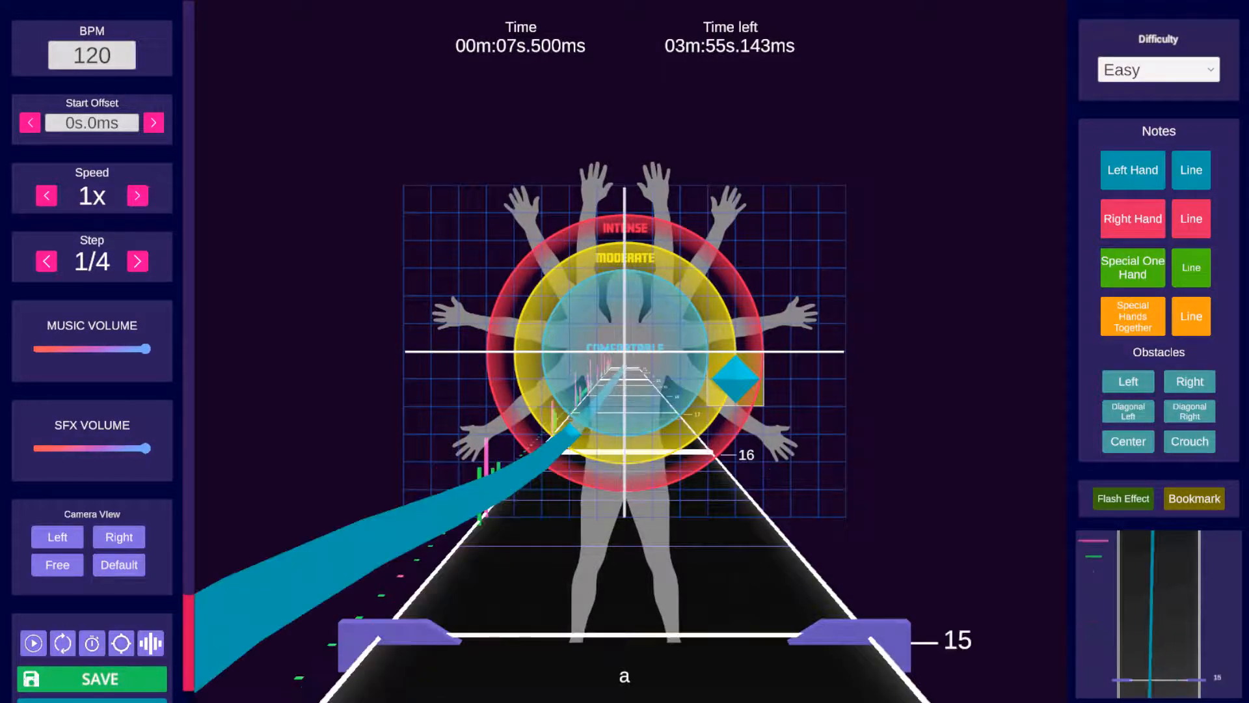
{"action": "scroll", "coordinate": [708, 379], "scroll_direction": "up", "scroll_amount": 2}
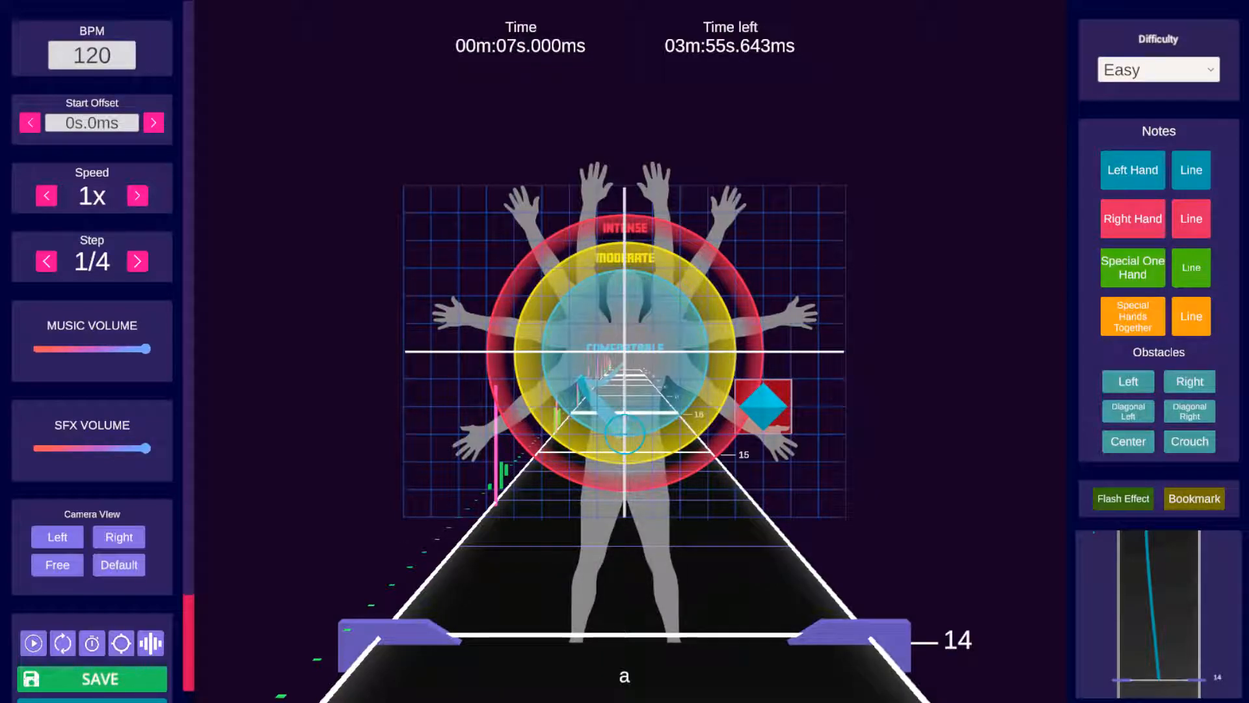
{"action": "scroll", "coordinate": [734, 432], "scroll_direction": "up", "scroll_amount": 1}
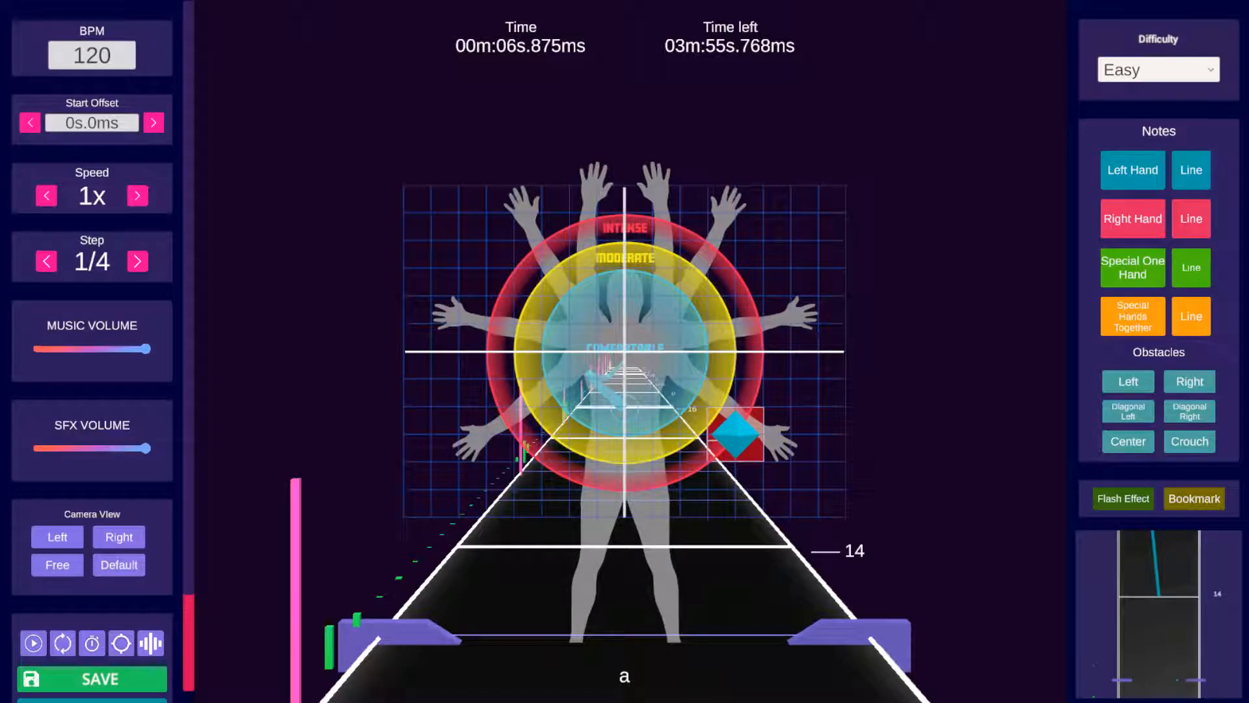
{"action": "scroll", "coordinate": [735, 432], "scroll_direction": "down", "scroll_amount": 4}
{"action": "scroll", "coordinate": [735, 433], "scroll_direction": "down", "scroll_amount": 8}
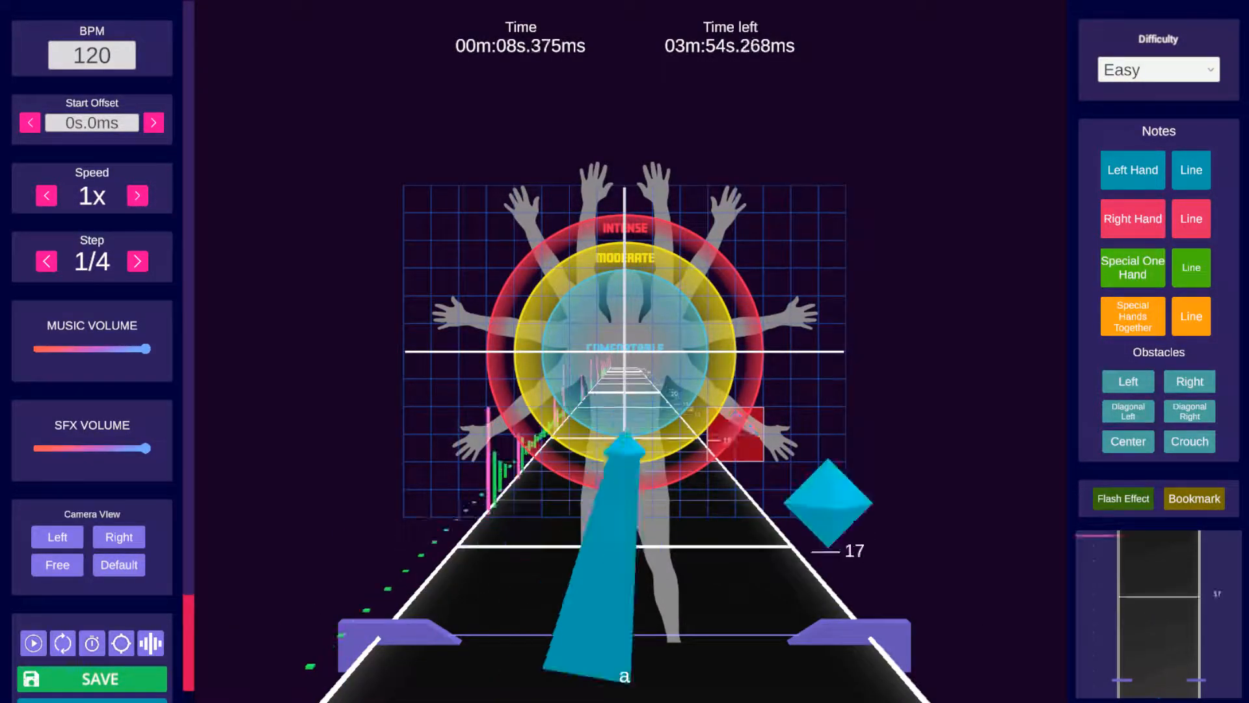
{"action": "scroll", "coordinate": [735, 433], "scroll_direction": "up", "scroll_amount": 1}
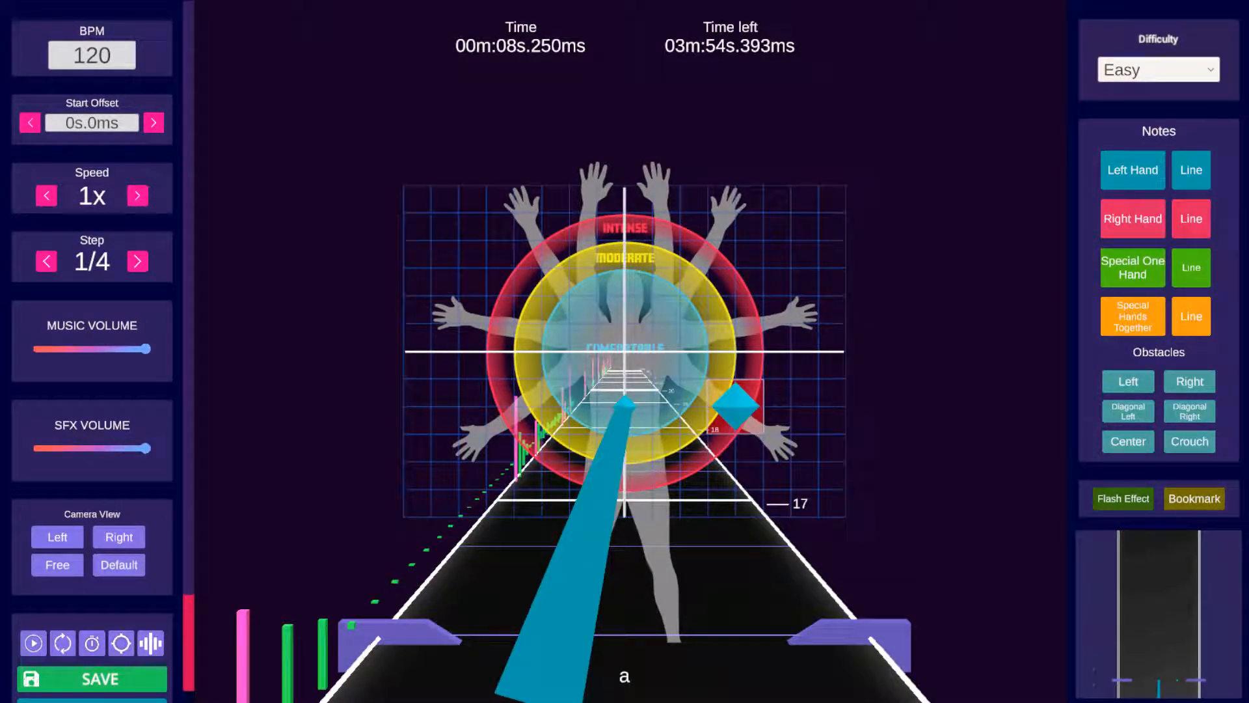
{"action": "scroll", "coordinate": [735, 405], "scroll_direction": "up", "scroll_amount": 3}
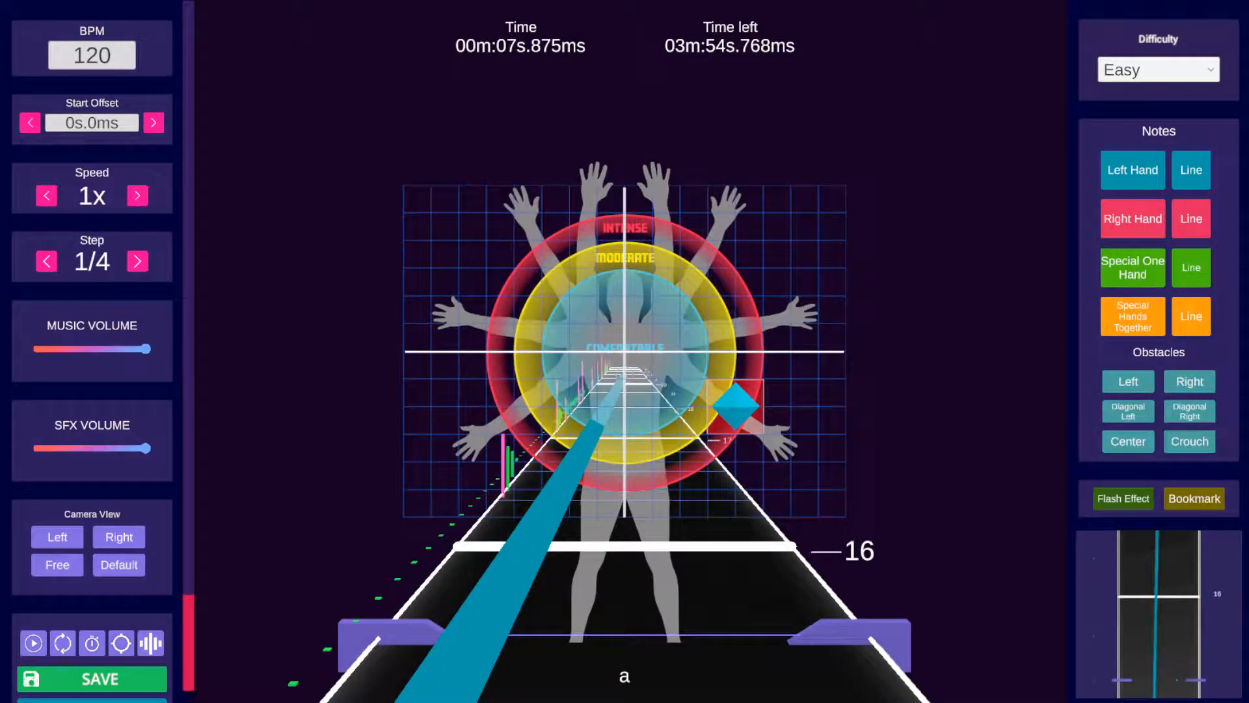
Check the left-hand line's full course along the track between 6.875 and 8.375 seconds.
{"action": "scroll", "coordinate": [736, 405], "scroll_direction": "down", "scroll_amount": 3}
{"action": "scroll", "coordinate": [735, 377], "scroll_direction": "up", "scroll_amount": 1}
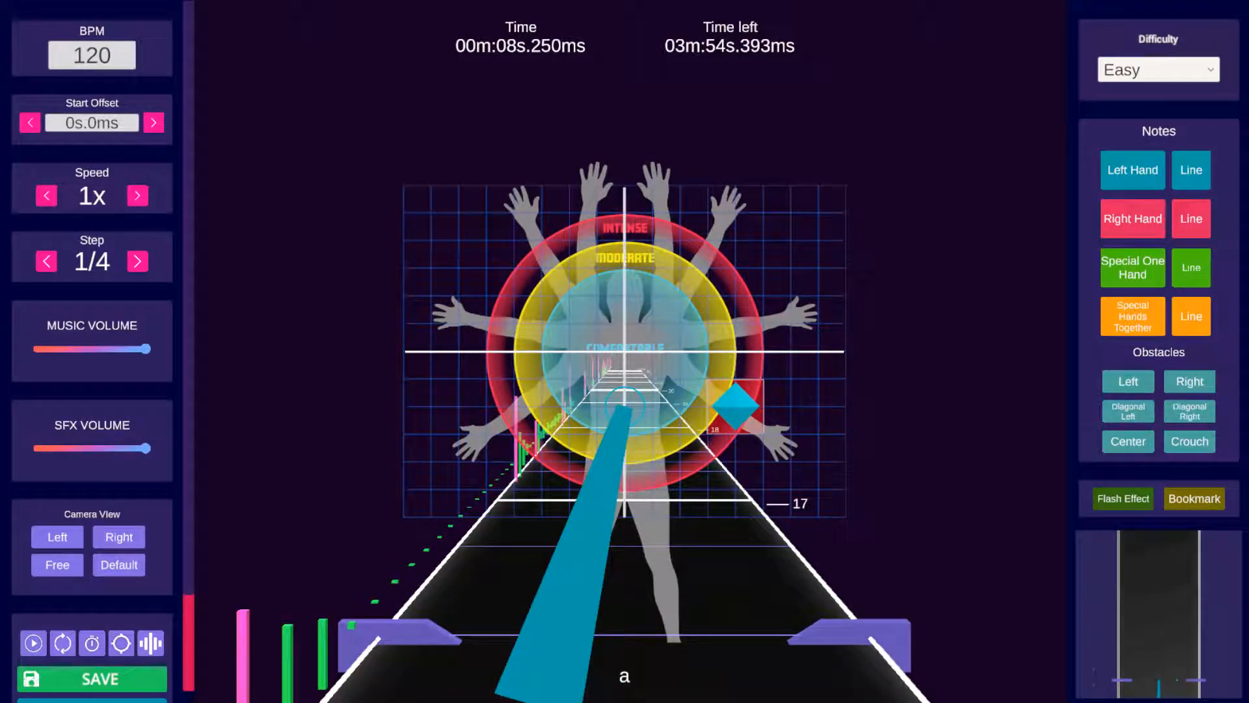
{"action": "scroll", "coordinate": [736, 405], "scroll_direction": "up", "scroll_amount": 11}
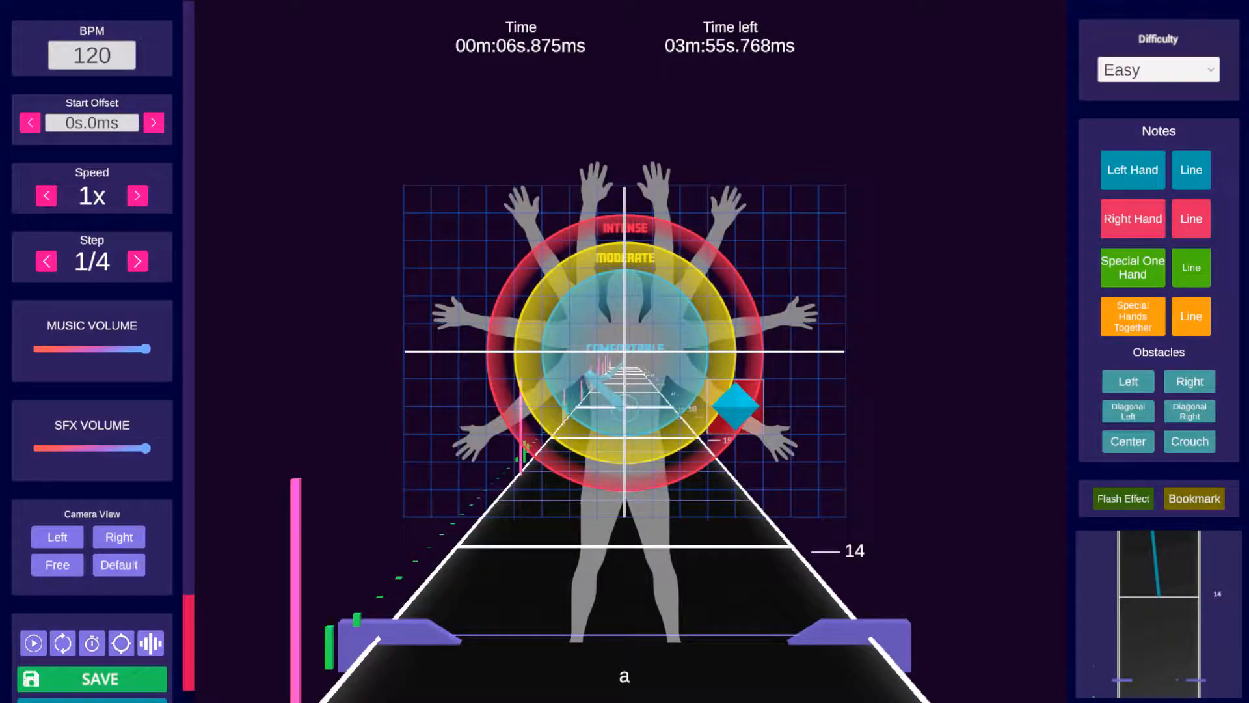
{"action": "scroll", "coordinate": [736, 404], "scroll_direction": "down", "scroll_amount": 1}
{"action": "scroll", "coordinate": [736, 405], "scroll_direction": "down", "scroll_amount": 13}
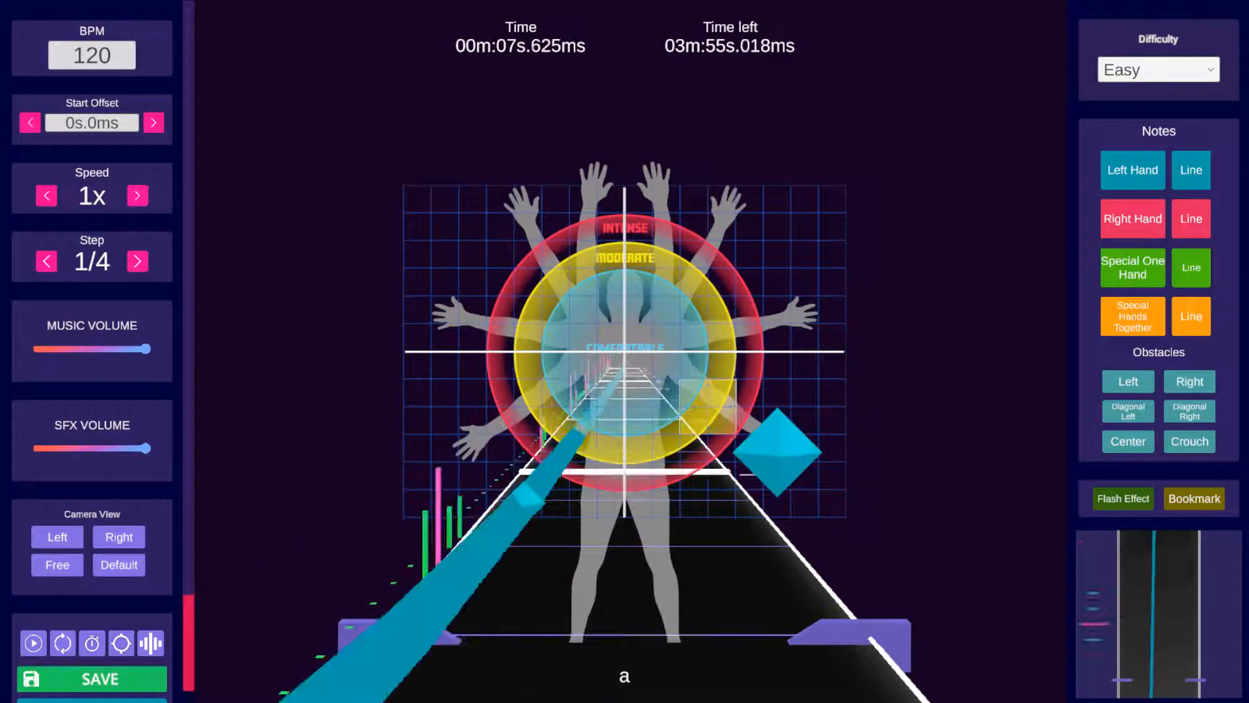
{"action": "scroll", "coordinate": [735, 405], "scroll_direction": "up", "scroll_amount": 2}
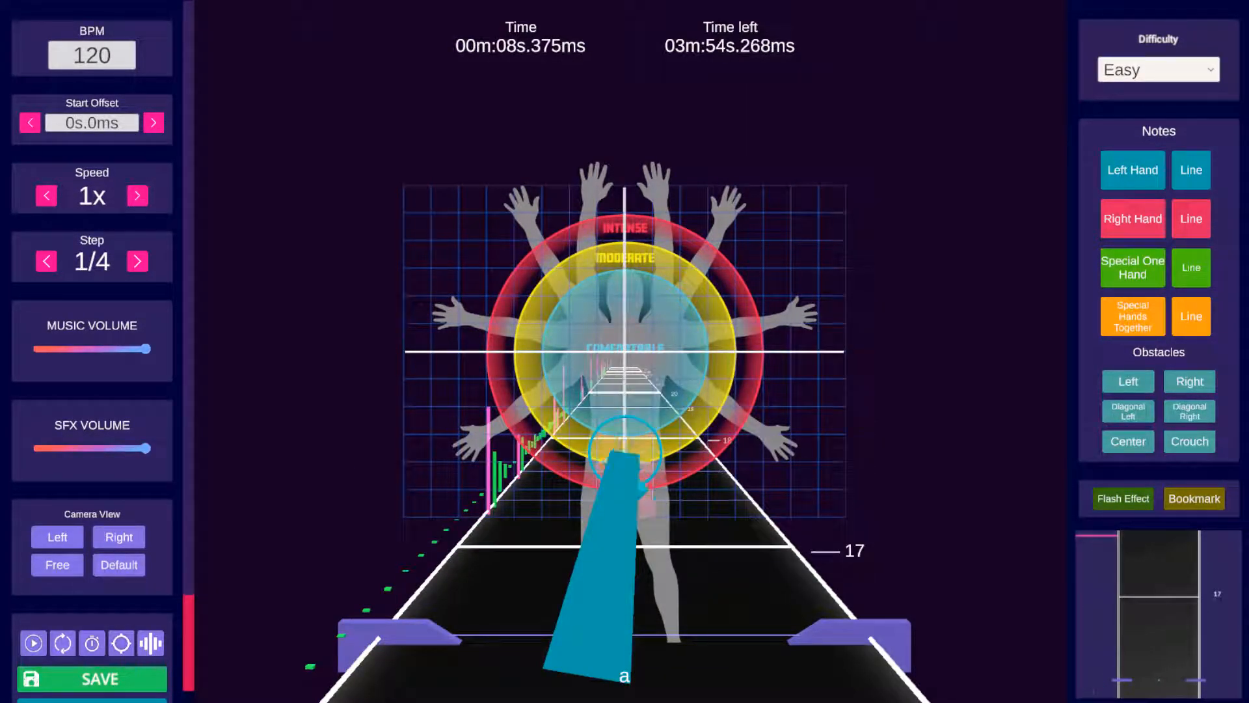
{"action": "scroll", "coordinate": [735, 404], "scroll_direction": "up", "scroll_amount": 2}
{"action": "scroll", "coordinate": [735, 404], "scroll_direction": "down", "scroll_amount": 1}
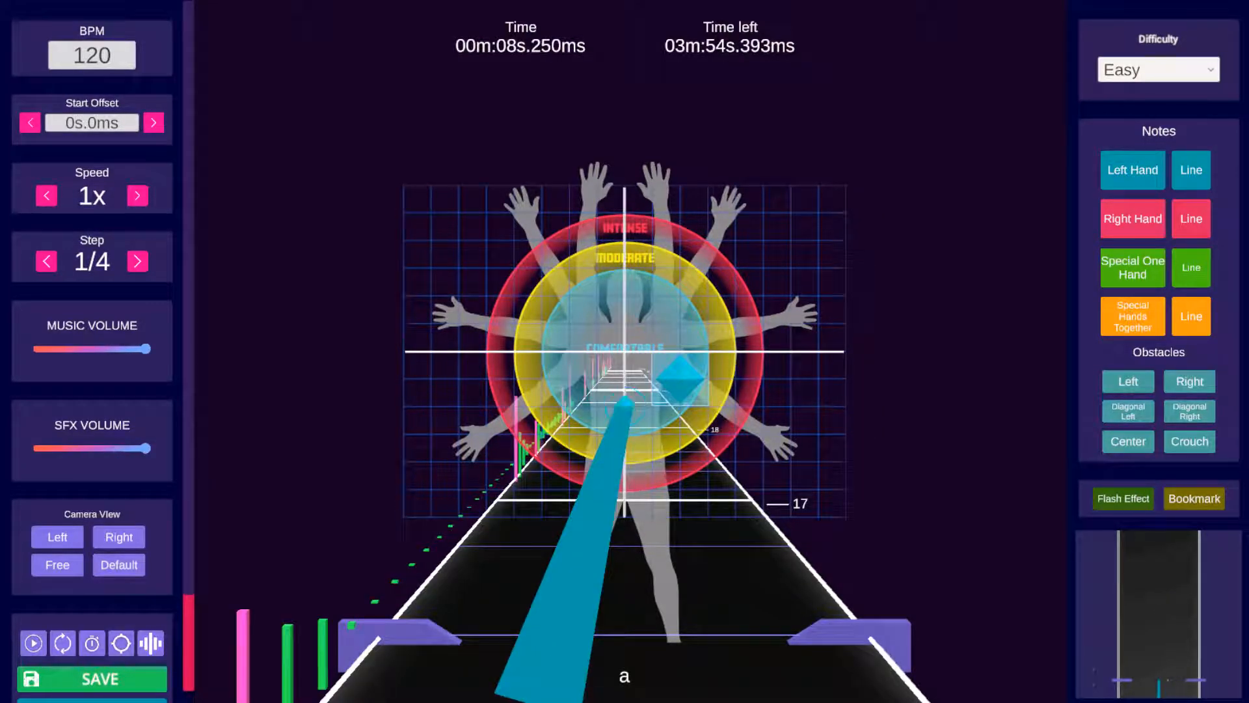
Place single left-hand notes at 8.75, 9 and 9.25 seconds in the lower central part of the grid, beyond the line's end.
{"action": "scroll", "coordinate": [735, 405], "scroll_direction": "down", "scroll_amount": 4}
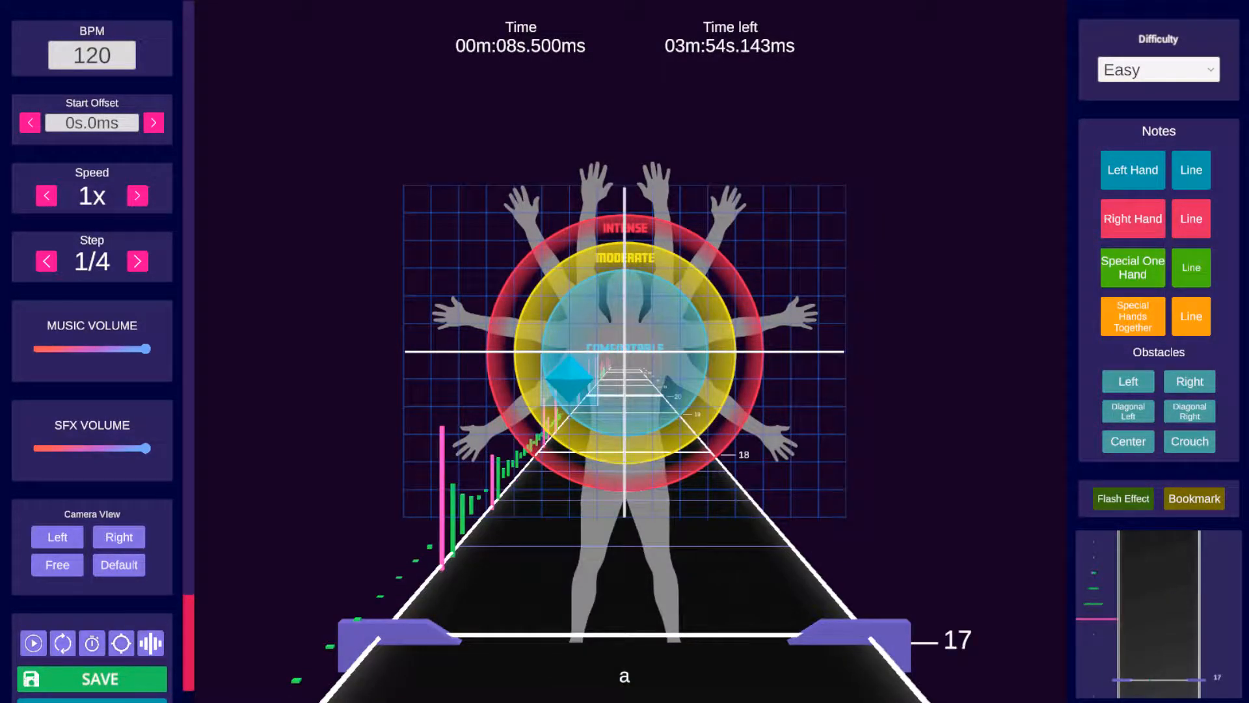
{"action": "scroll", "coordinate": [736, 405], "scroll_direction": "up", "scroll_amount": 3}
{"action": "scroll", "coordinate": [735, 404], "scroll_direction": "down", "scroll_amount": 2}
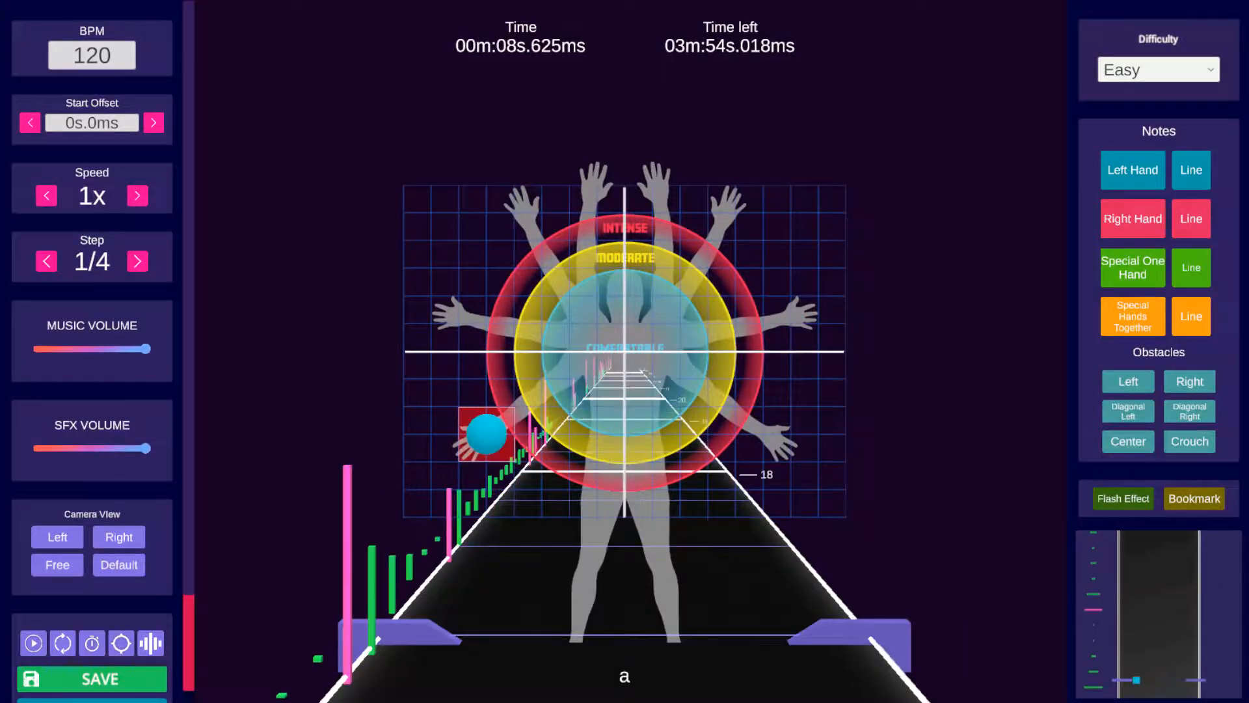
{"action": "scroll", "coordinate": [735, 405], "scroll_direction": "down", "scroll_amount": 2}
{"action": "scroll", "coordinate": [735, 405], "scroll_direction": "down", "scroll_amount": 2}
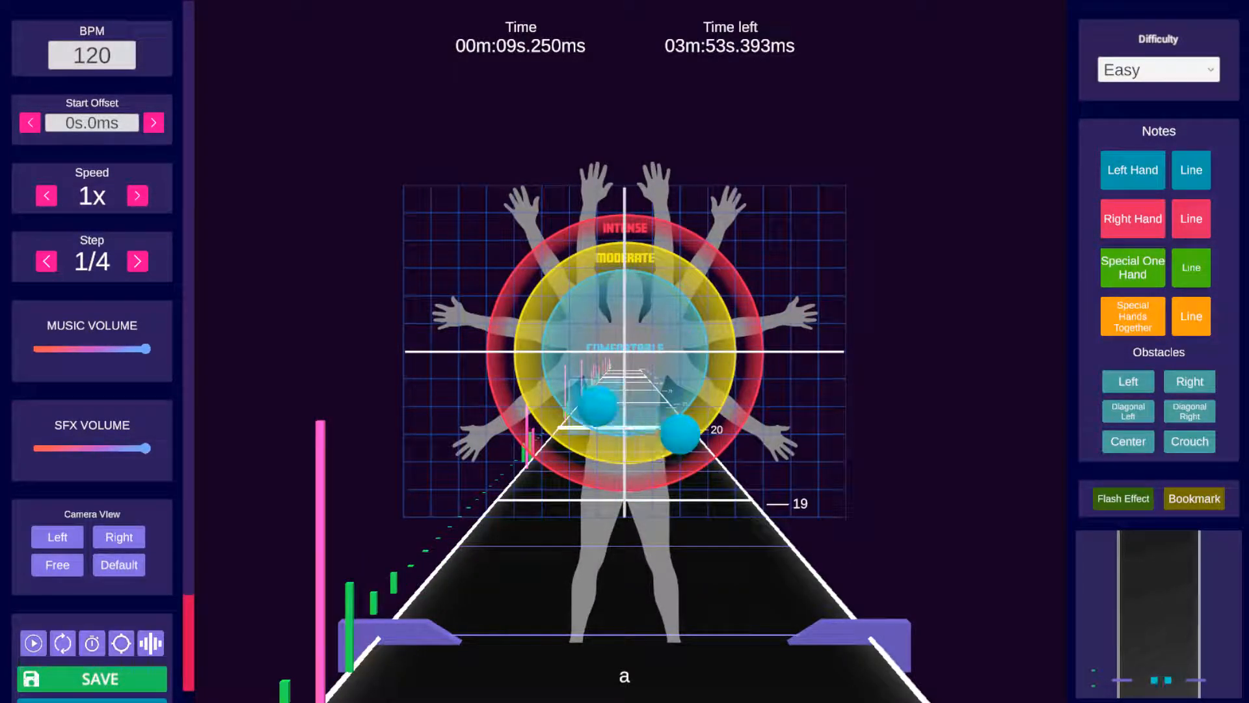
Examine the stretch of track with the new notes, from the left-hand line's end at 8.25 seconds up to 10 seconds.
{"action": "scroll", "coordinate": [735, 405], "scroll_direction": "up", "scroll_amount": 8}
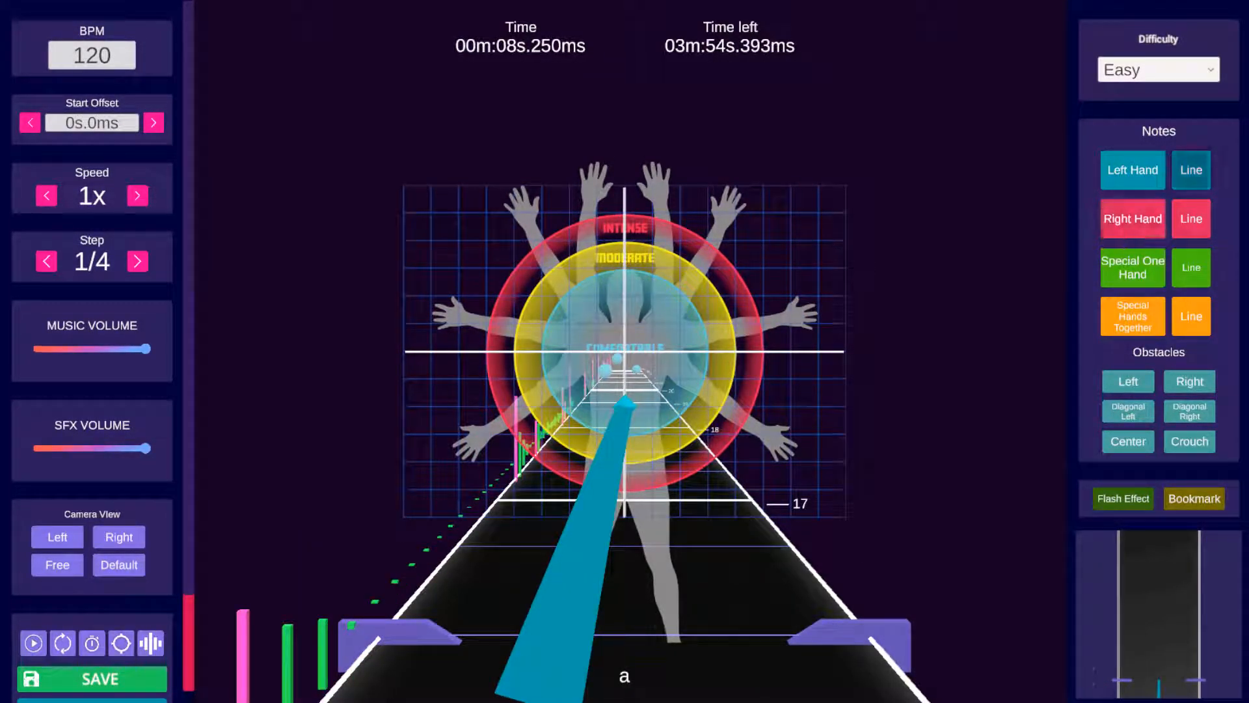
{"action": "scroll", "coordinate": [735, 405], "scroll_direction": "down", "scroll_amount": 13}
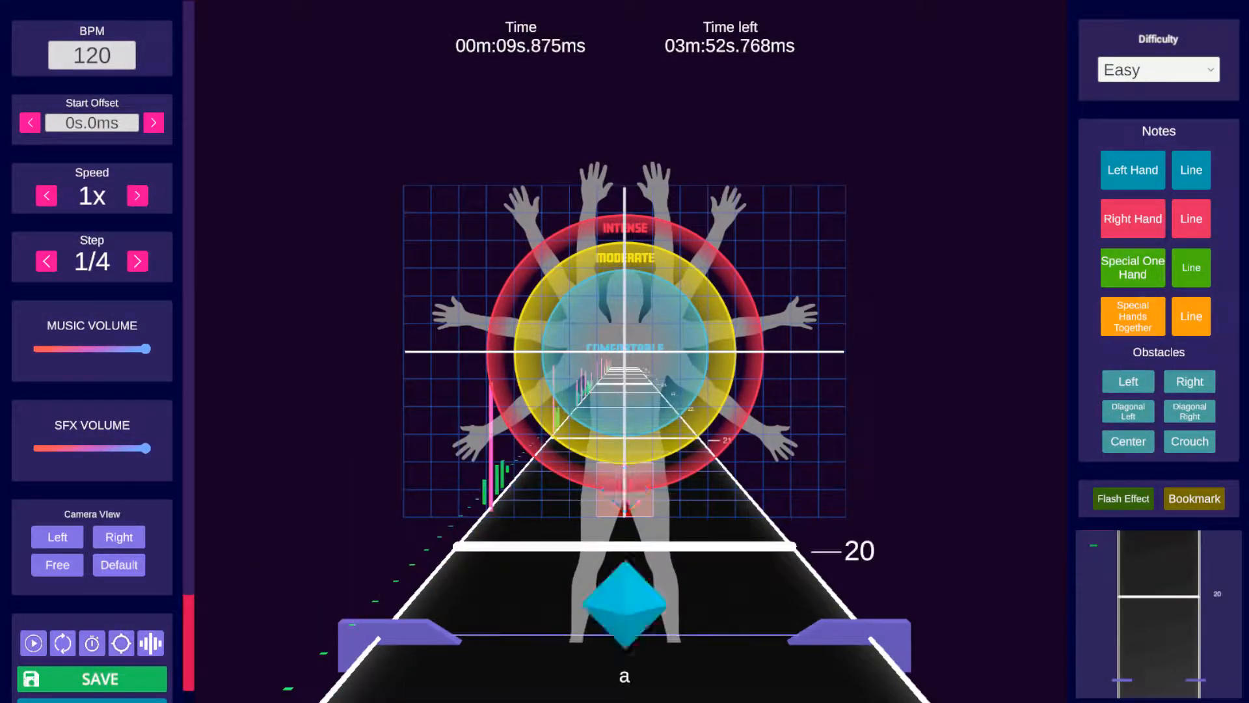
{"action": "scroll", "coordinate": [736, 405], "scroll_direction": "up", "scroll_amount": 14}
{"action": "scroll", "coordinate": [735, 405], "scroll_direction": "down", "scroll_amount": 3}
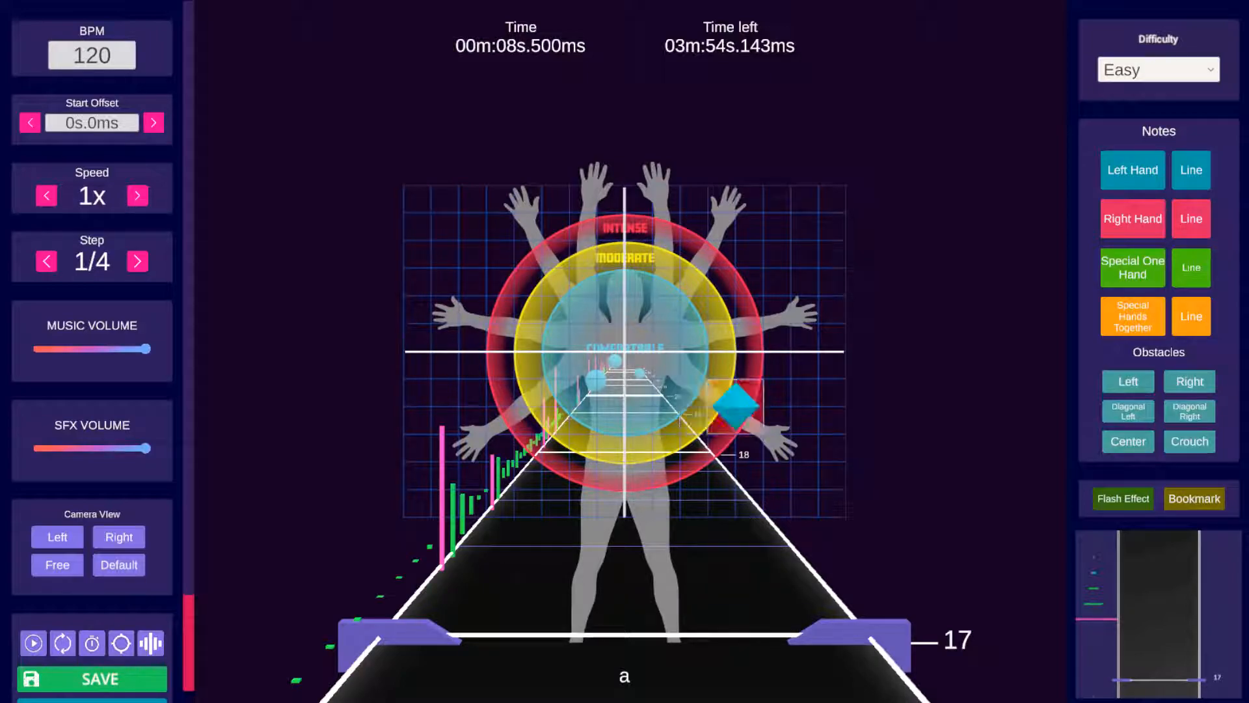
{"action": "scroll", "coordinate": [735, 404], "scroll_direction": "down", "scroll_amount": 8}
{"action": "scroll", "coordinate": [735, 404], "scroll_direction": "up", "scroll_amount": 3}
{"action": "scroll", "coordinate": [735, 405], "scroll_direction": "up", "scroll_amount": 6}
{"action": "scroll", "coordinate": [735, 404], "scroll_direction": "down", "scroll_amount": 8}
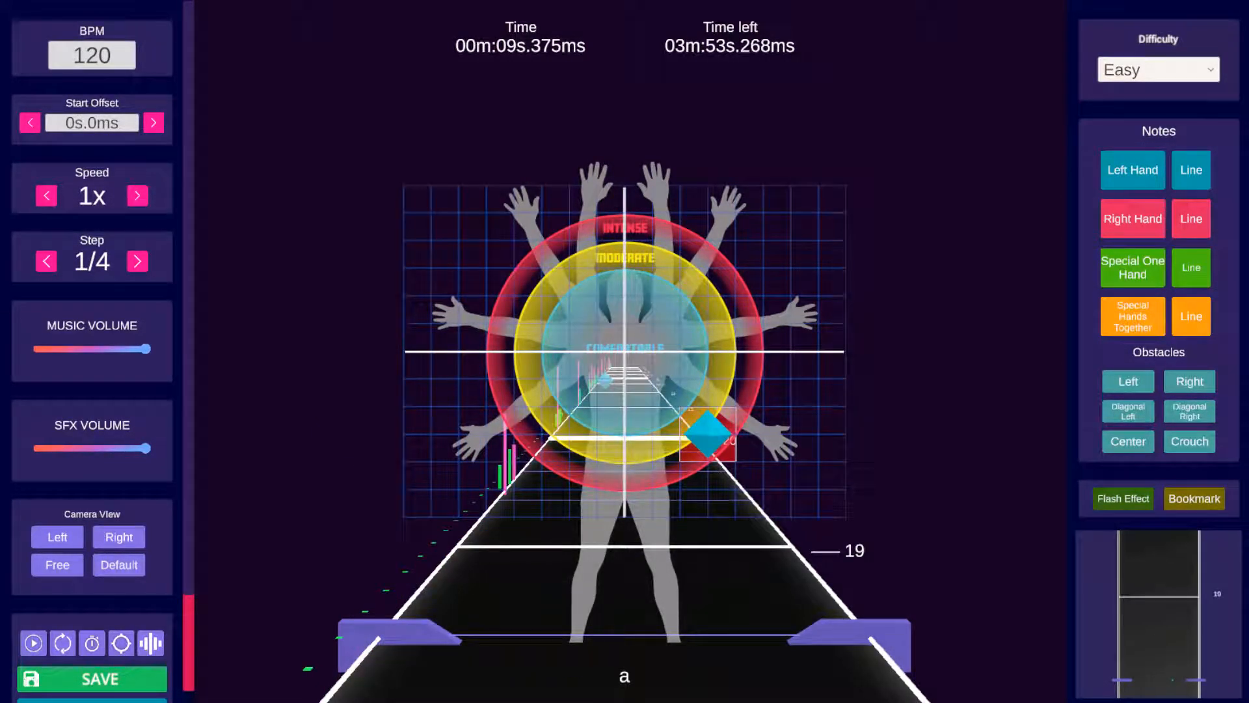
{"action": "scroll", "coordinate": [735, 405], "scroll_direction": "down", "scroll_amount": 5}
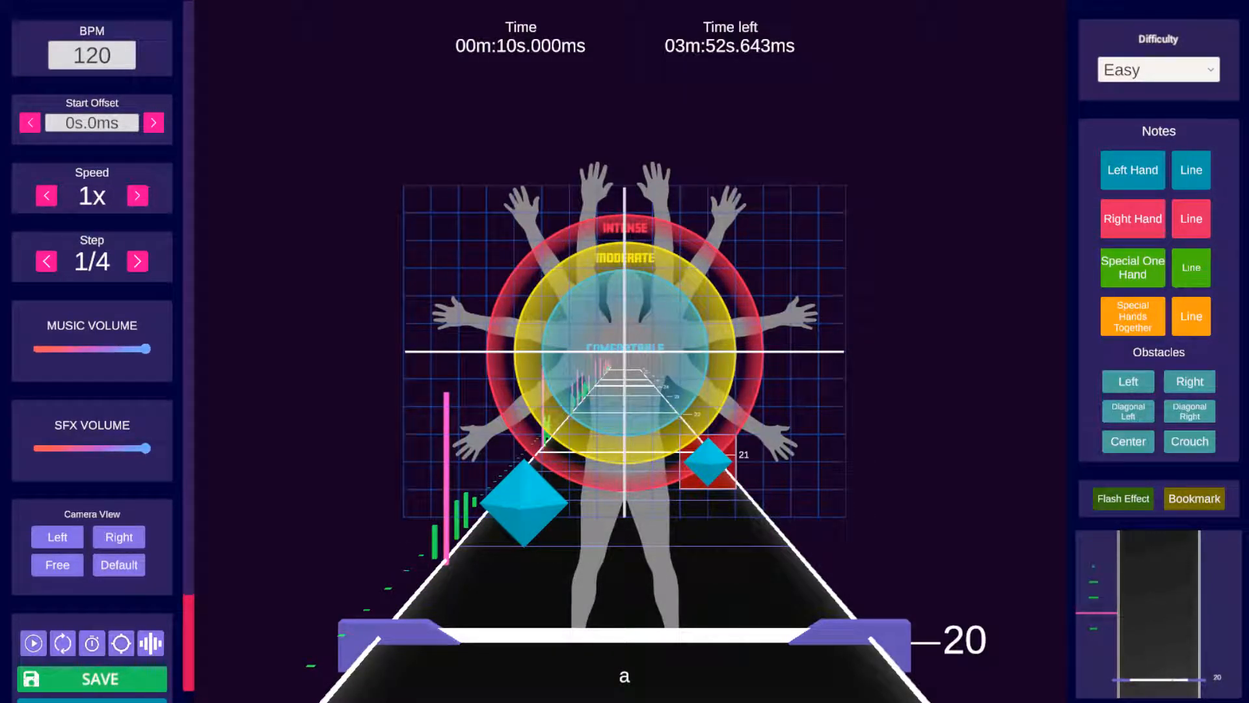
{"action": "scroll", "coordinate": [624, 456], "scroll_direction": "up", "scroll_amount": 1}
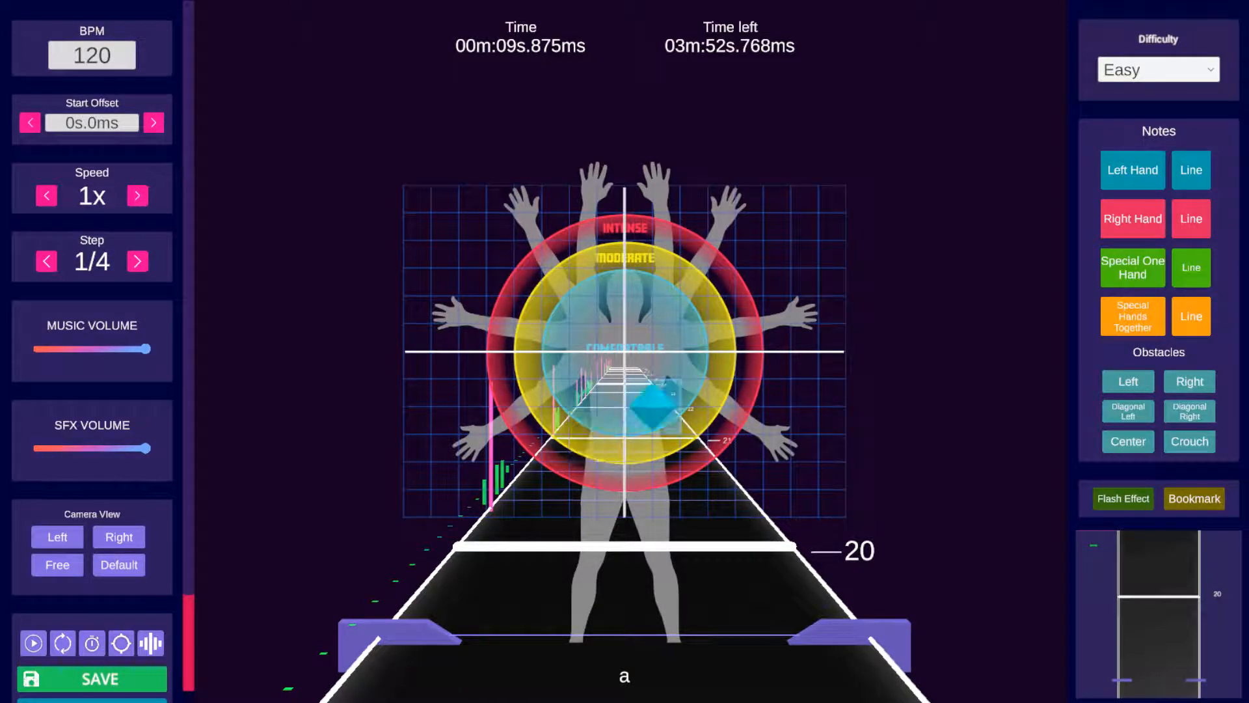
{"action": "scroll", "coordinate": [625, 456], "scroll_direction": "up", "scroll_amount": 13}
{"action": "scroll", "coordinate": [624, 455], "scroll_direction": "down", "scroll_amount": 12}
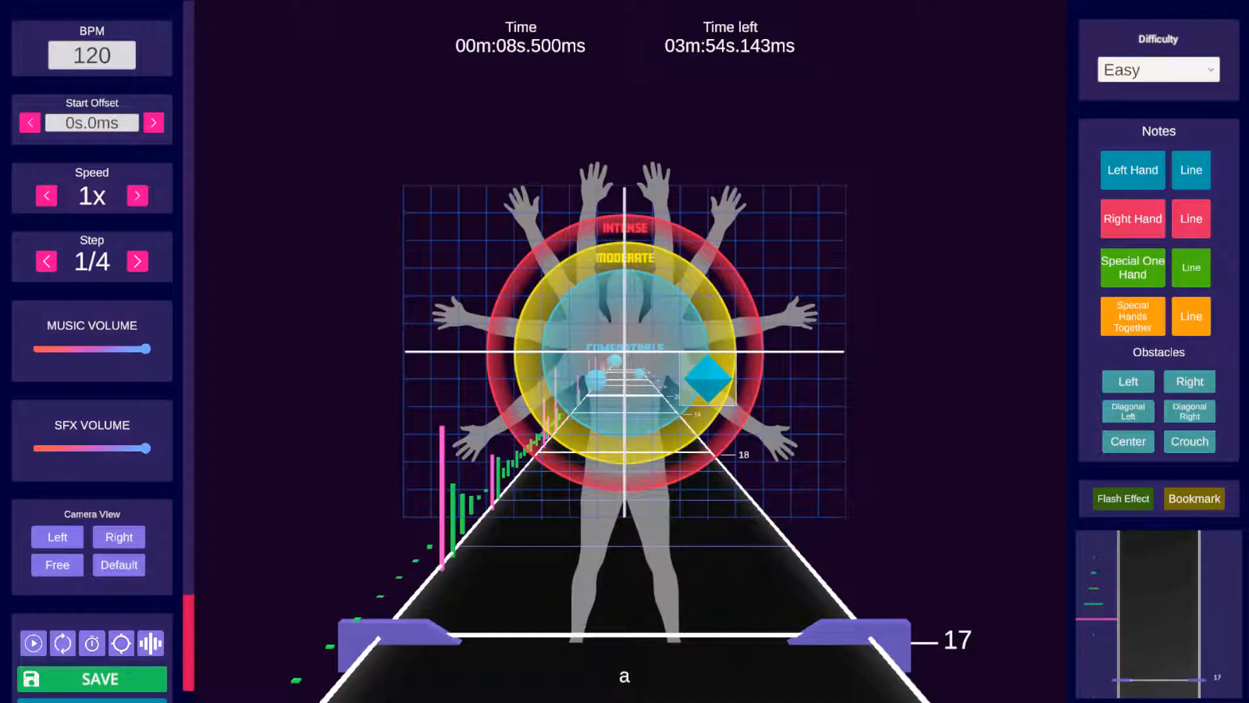
{"action": "scroll", "coordinate": [625, 456], "scroll_direction": "up", "scroll_amount": 11}
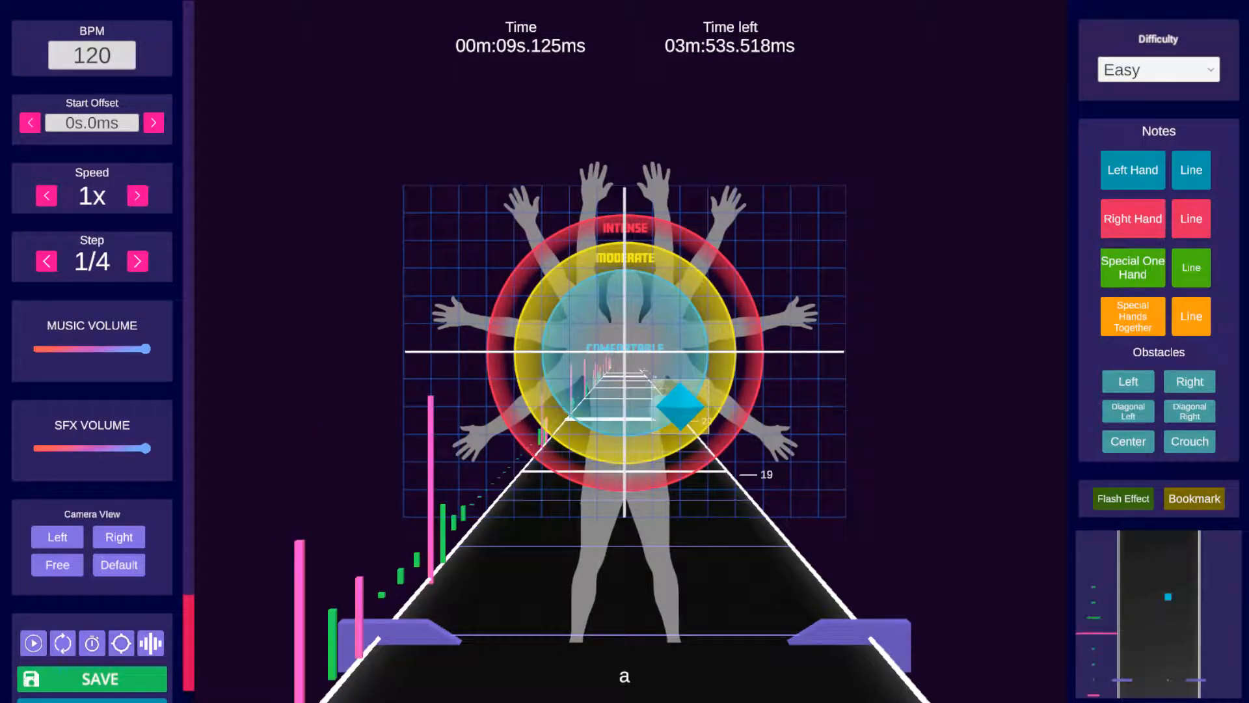
Place two right-hand notes after the line's end, one of them at 9.125 seconds on the lower-left outer ring.
{"action": "left_click", "coordinate": [1132, 219]}
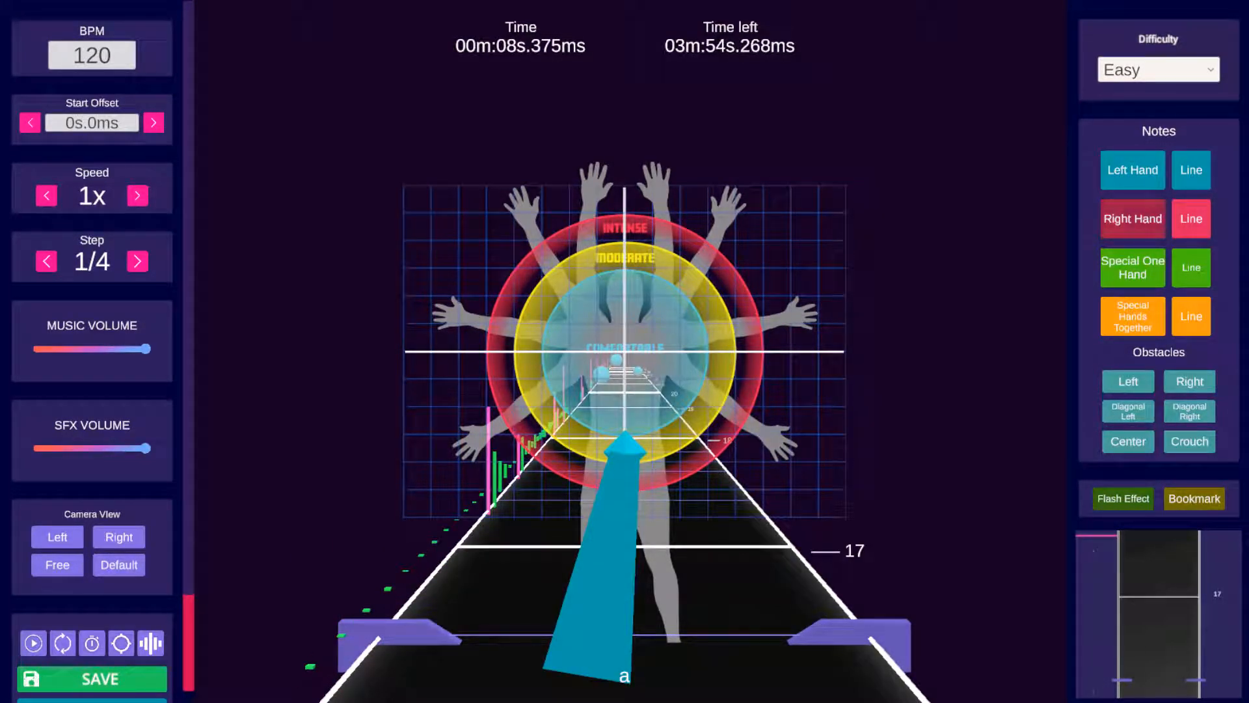
{"action": "scroll", "coordinate": [625, 407], "scroll_direction": "up", "scroll_amount": 2}
{"action": "scroll", "coordinate": [708, 405], "scroll_direction": "down", "scroll_amount": 2}
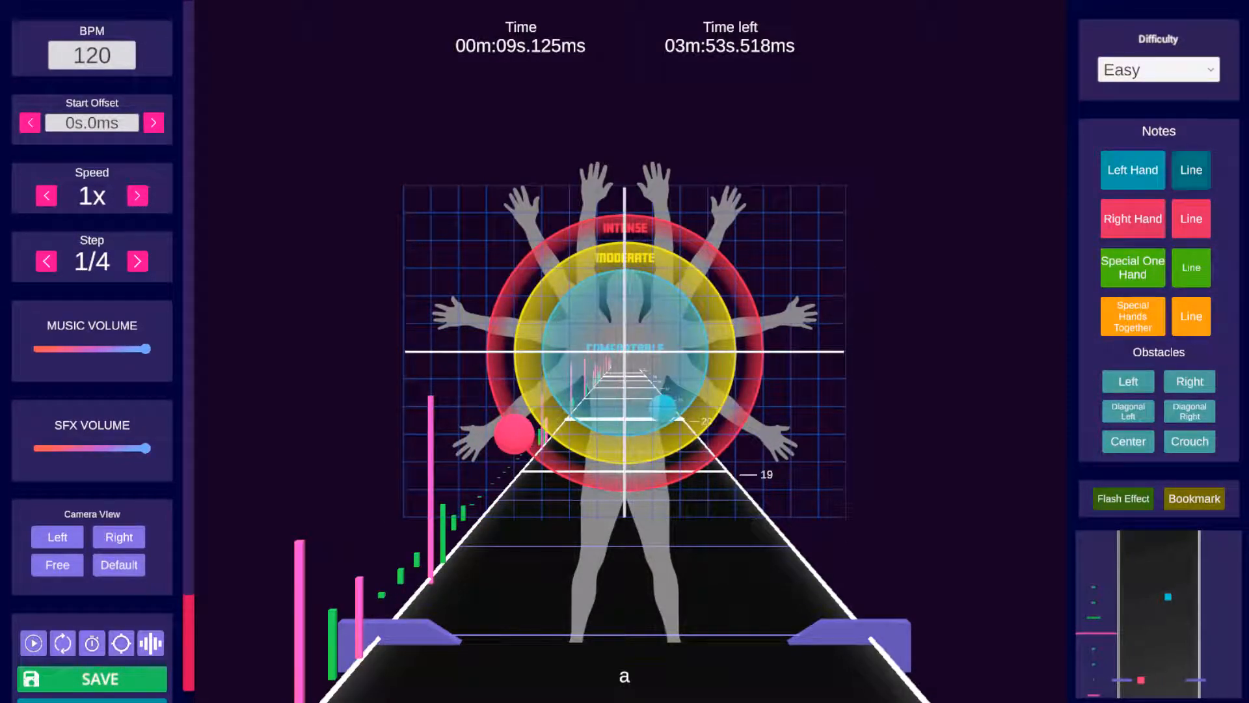
Extend the left-hand line from 8.25 to 9.5 seconds, ending just left of the vertical centre line in the blue zone, and review it.
{"action": "scroll", "coordinate": [514, 433], "scroll_direction": "down", "scroll_amount": 3}
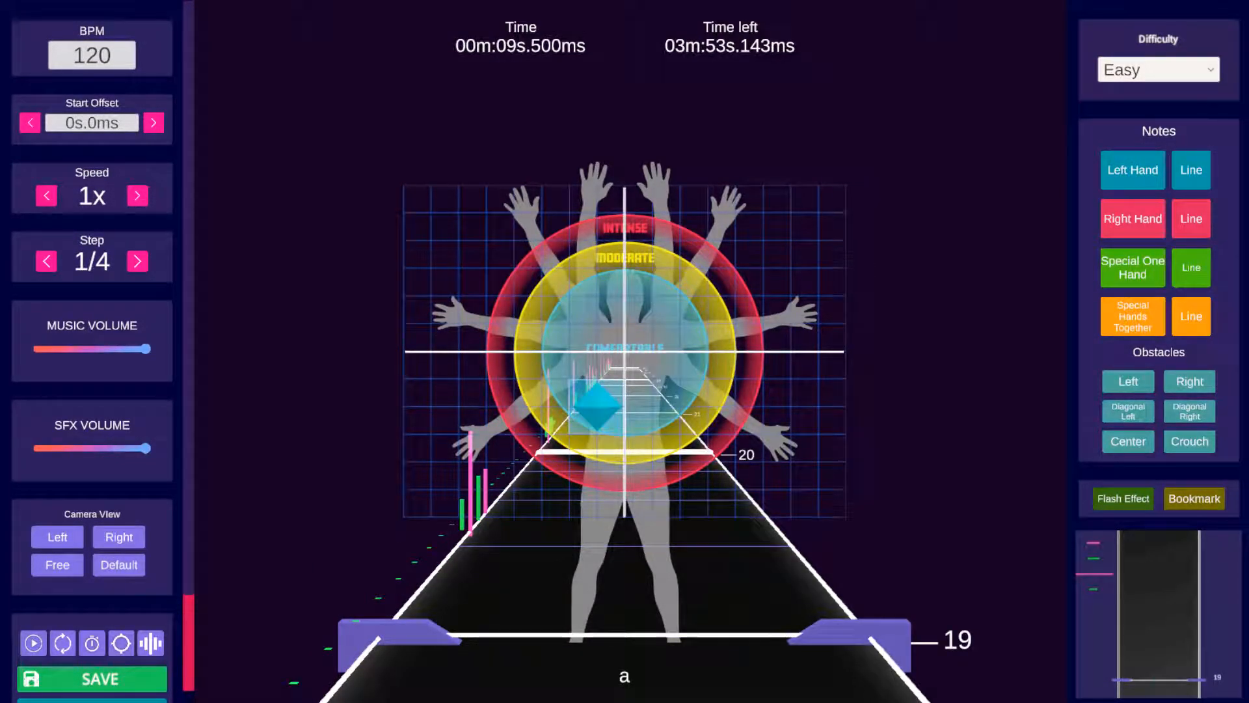
{"action": "left_click", "coordinate": [597, 407]}
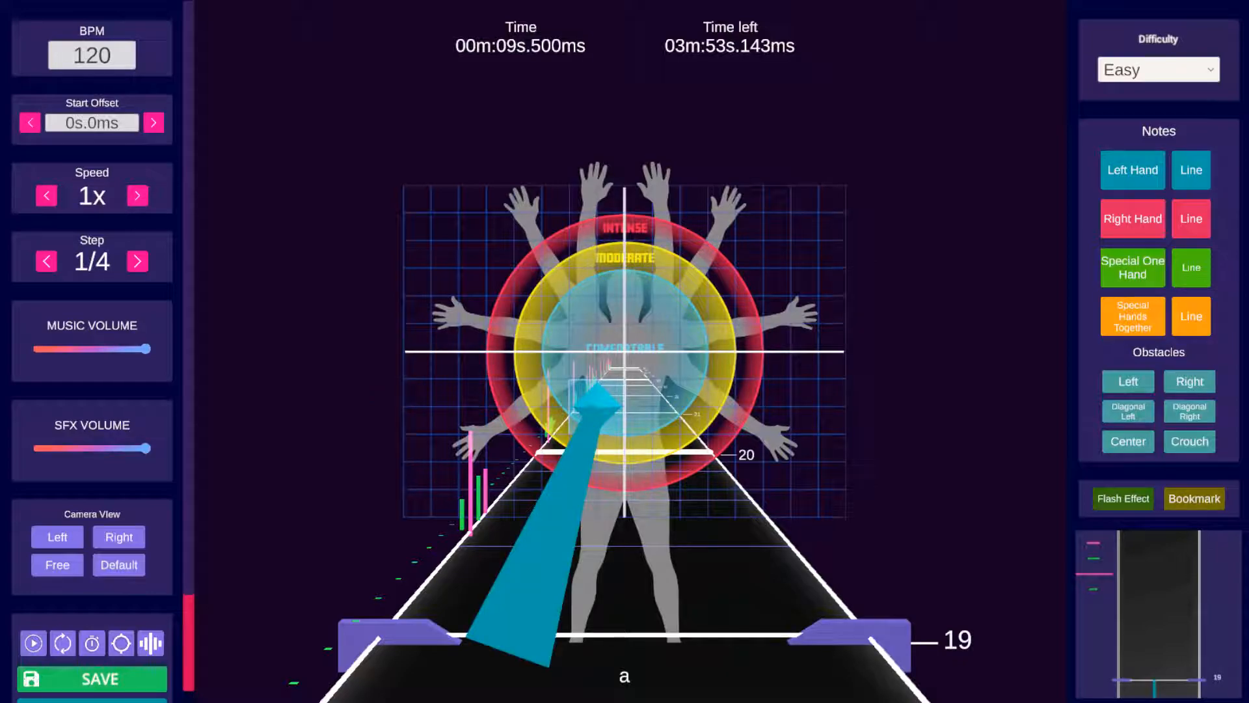
{"action": "scroll", "coordinate": [597, 407], "scroll_direction": "up", "scroll_amount": 11}
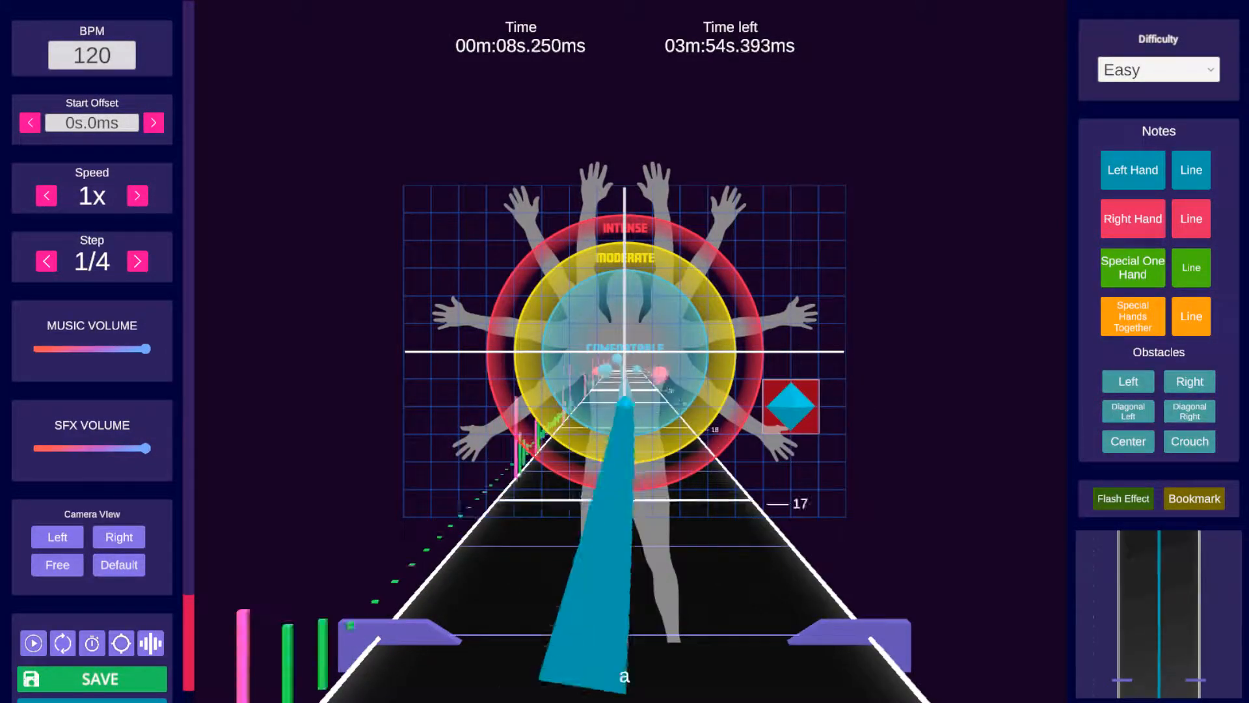
{"action": "scroll", "coordinate": [598, 406], "scroll_direction": "down", "scroll_amount": 5}
{"action": "scroll", "coordinate": [605, 403], "scroll_direction": "down", "scroll_amount": 7}
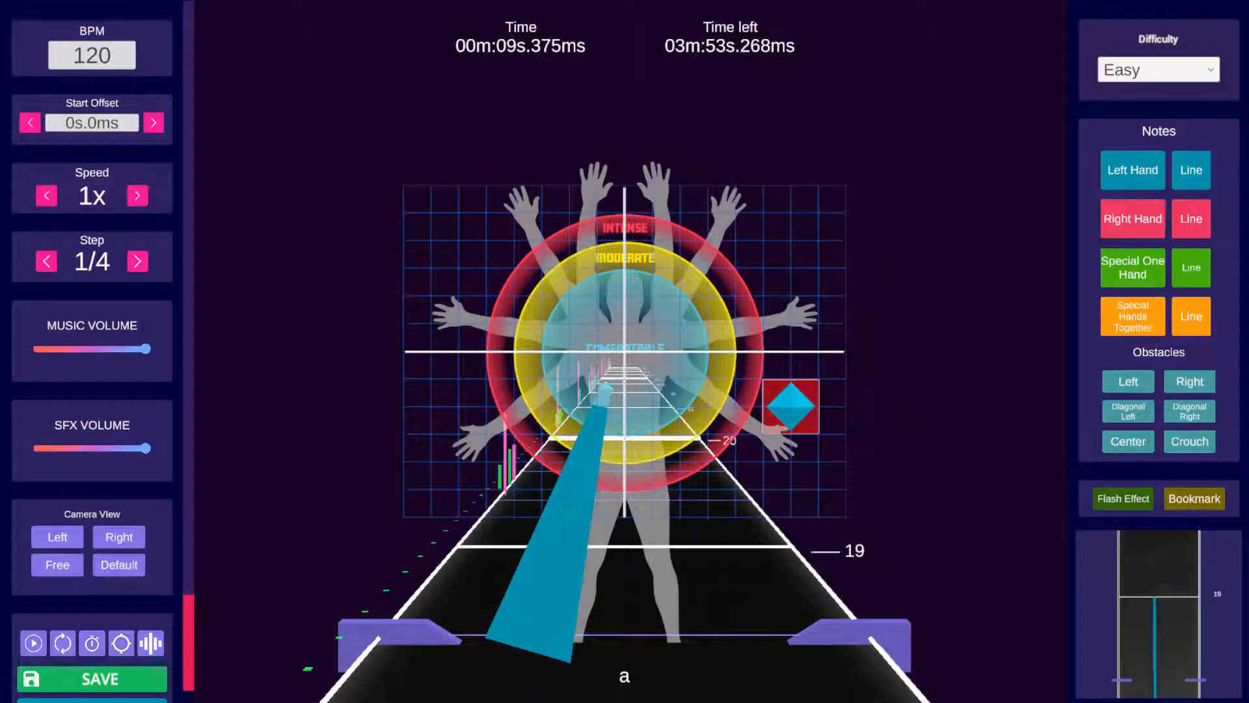
{"action": "scroll", "coordinate": [605, 404], "scroll_direction": "up", "scroll_amount": 2}
{"action": "scroll", "coordinate": [606, 403], "scroll_direction": "up", "scroll_amount": 4}
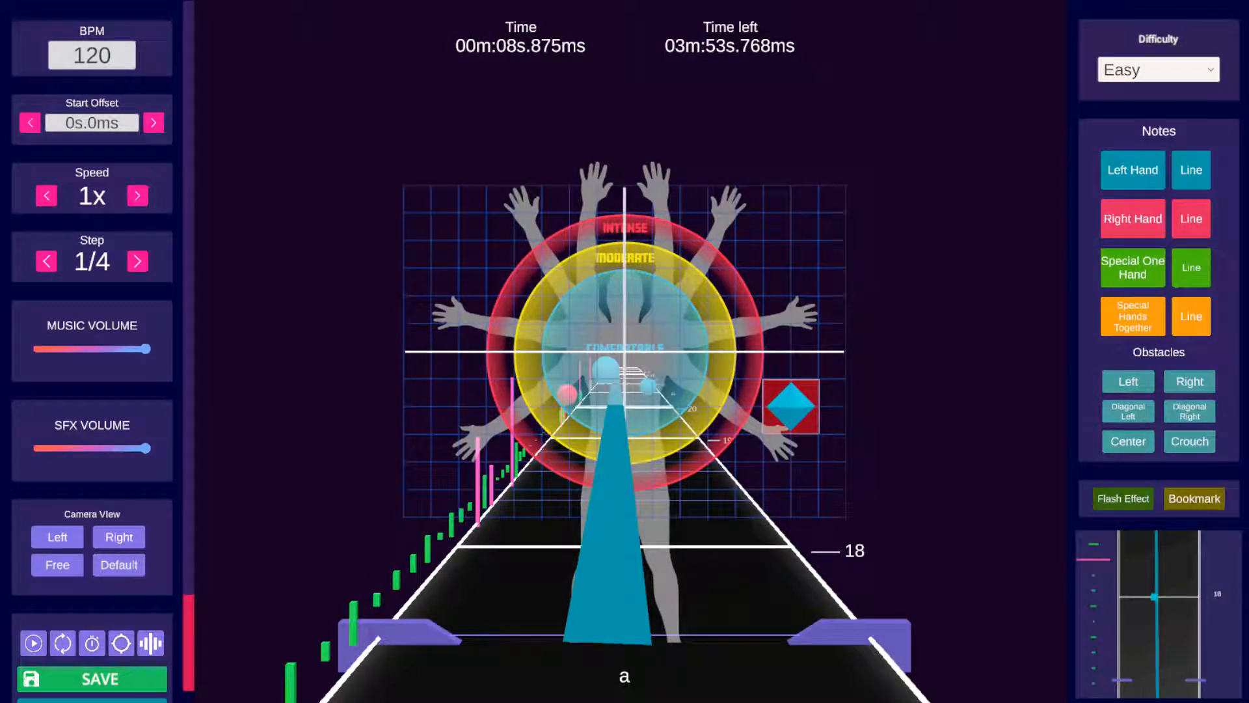
{"action": "scroll", "coordinate": [605, 404], "scroll_direction": "up", "scroll_amount": 1}
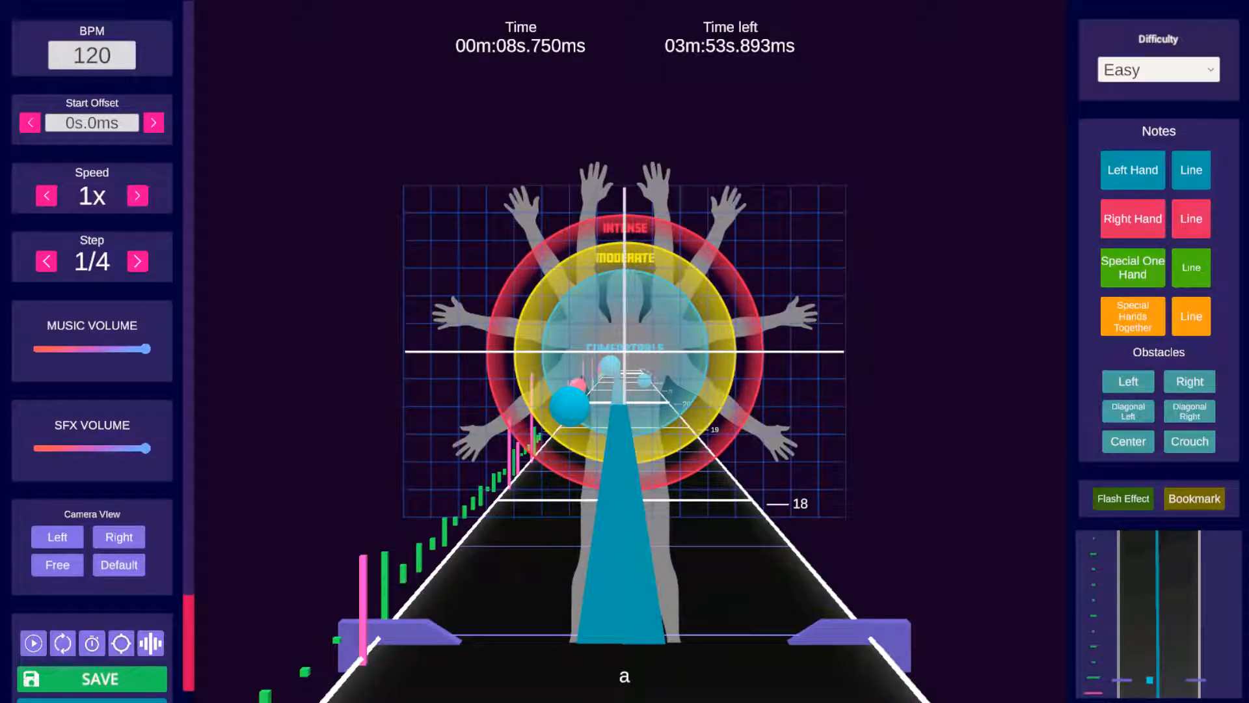
Try shifting the whole left-hand line by repositioning its start node at 7 seconds.
{"action": "scroll", "coordinate": [735, 406], "scroll_direction": "up", "scroll_amount": 14}
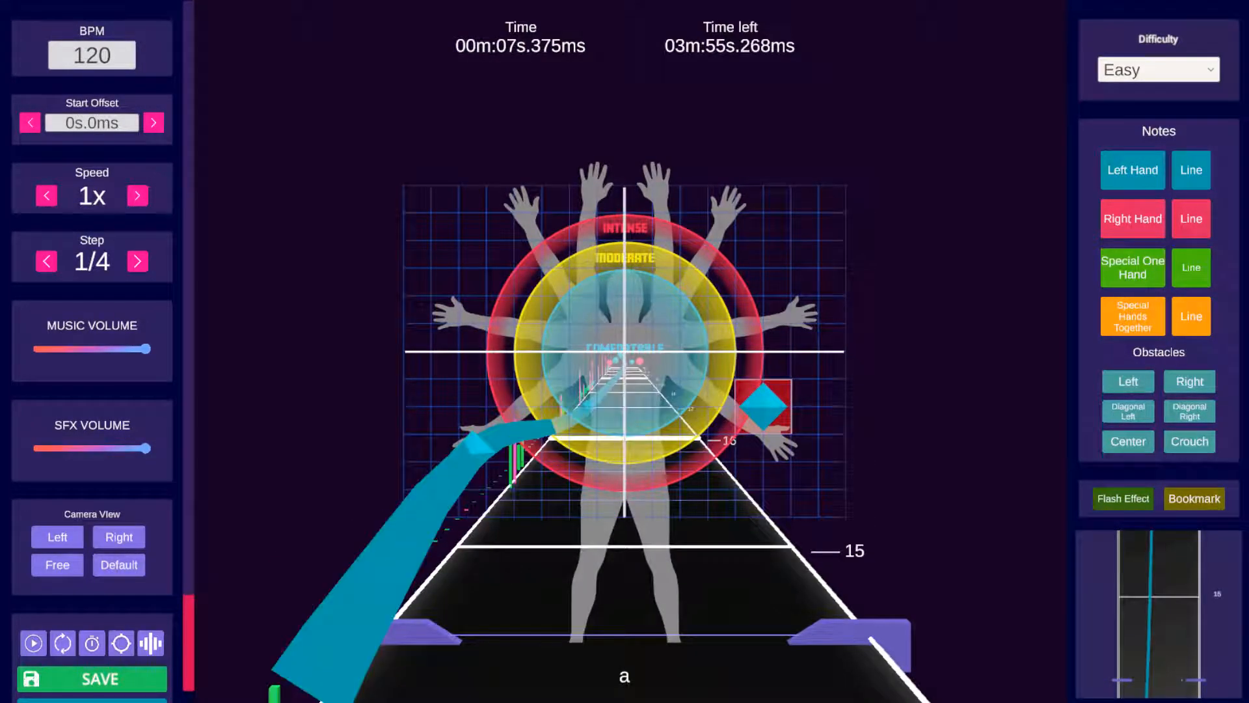
{"action": "scroll", "coordinate": [736, 407], "scroll_direction": "down", "scroll_amount": 1}
{"action": "scroll", "coordinate": [735, 407], "scroll_direction": "up", "scroll_amount": 1}
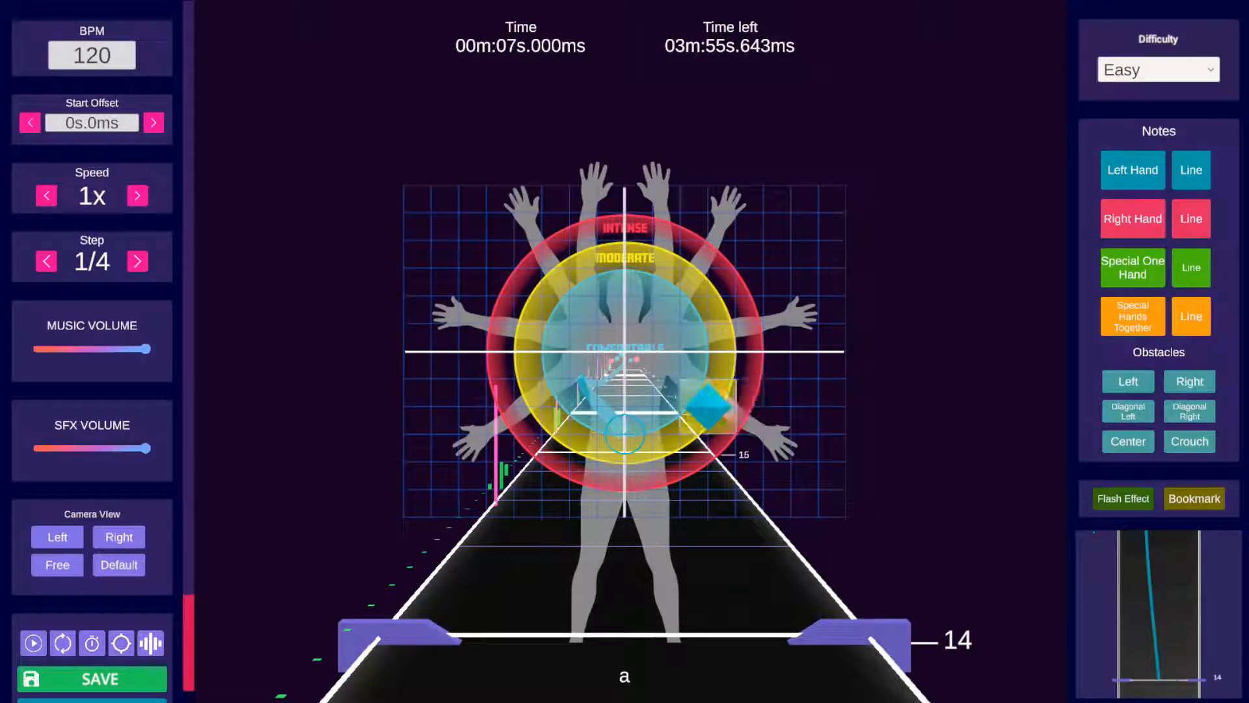
{"action": "left_click", "coordinate": [625, 433]}
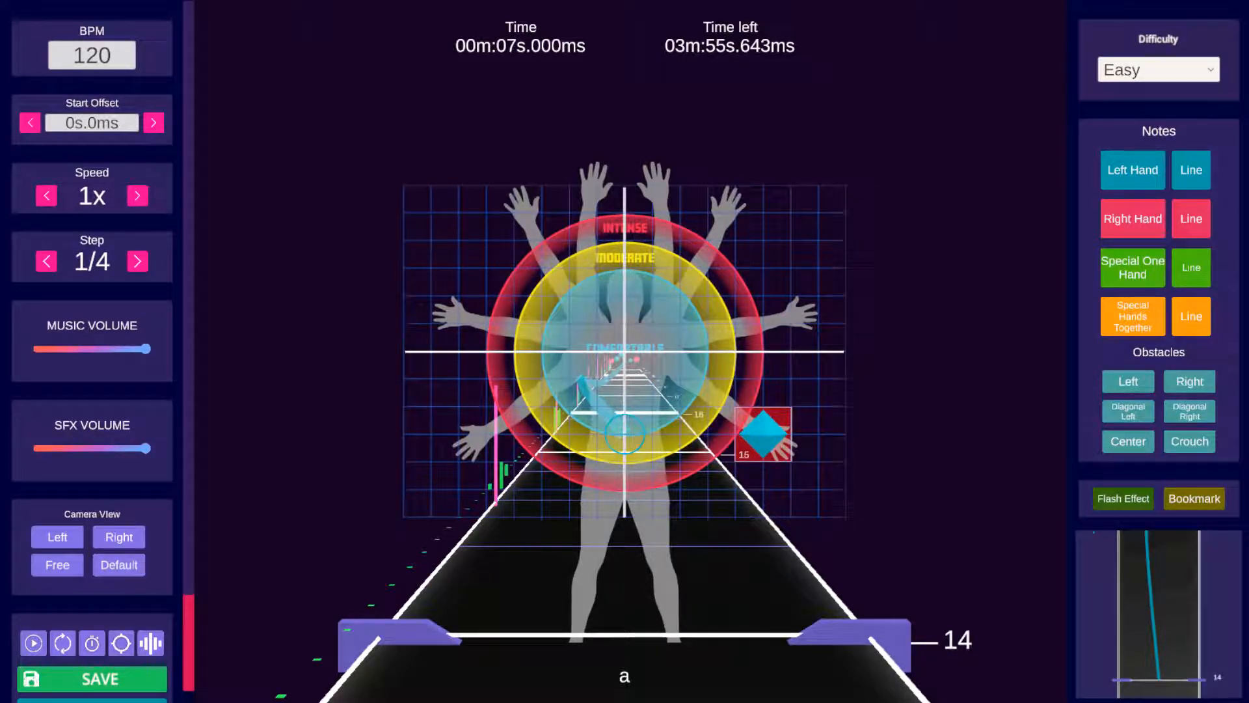
{"action": "scroll", "coordinate": [763, 433], "scroll_direction": "up", "scroll_amount": 2}
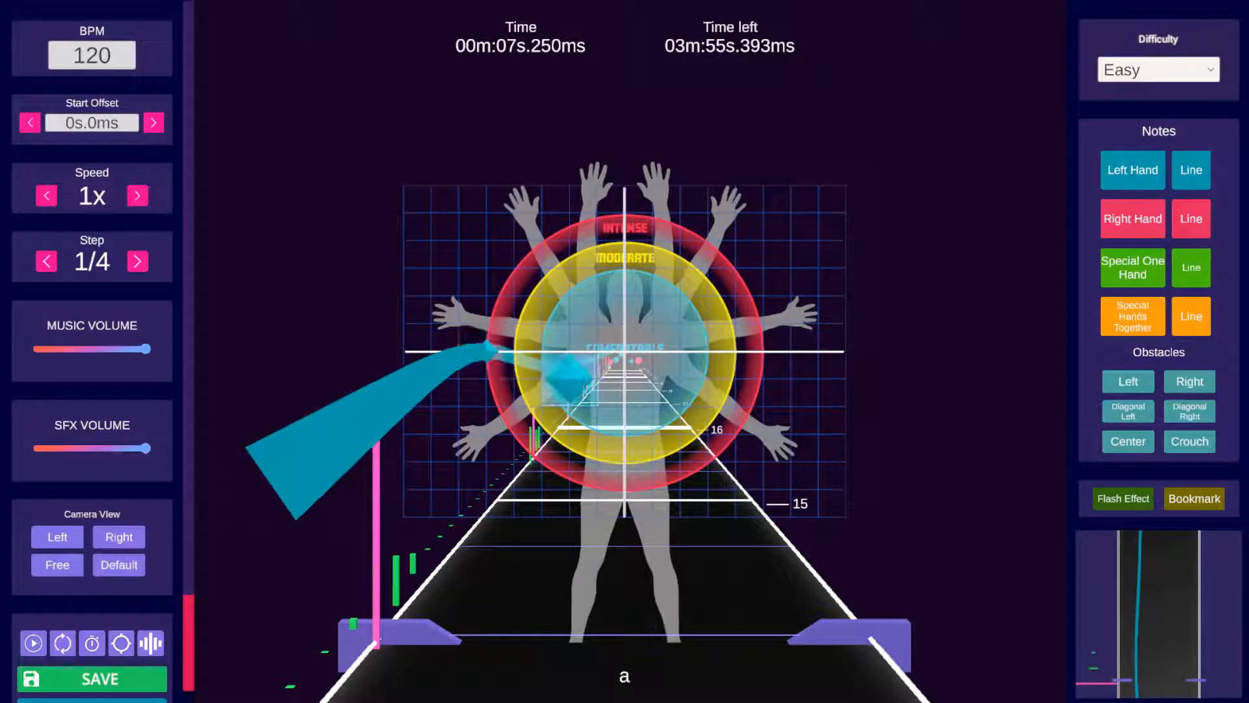
{"action": "scroll", "coordinate": [763, 433], "scroll_direction": "down", "scroll_amount": 1}
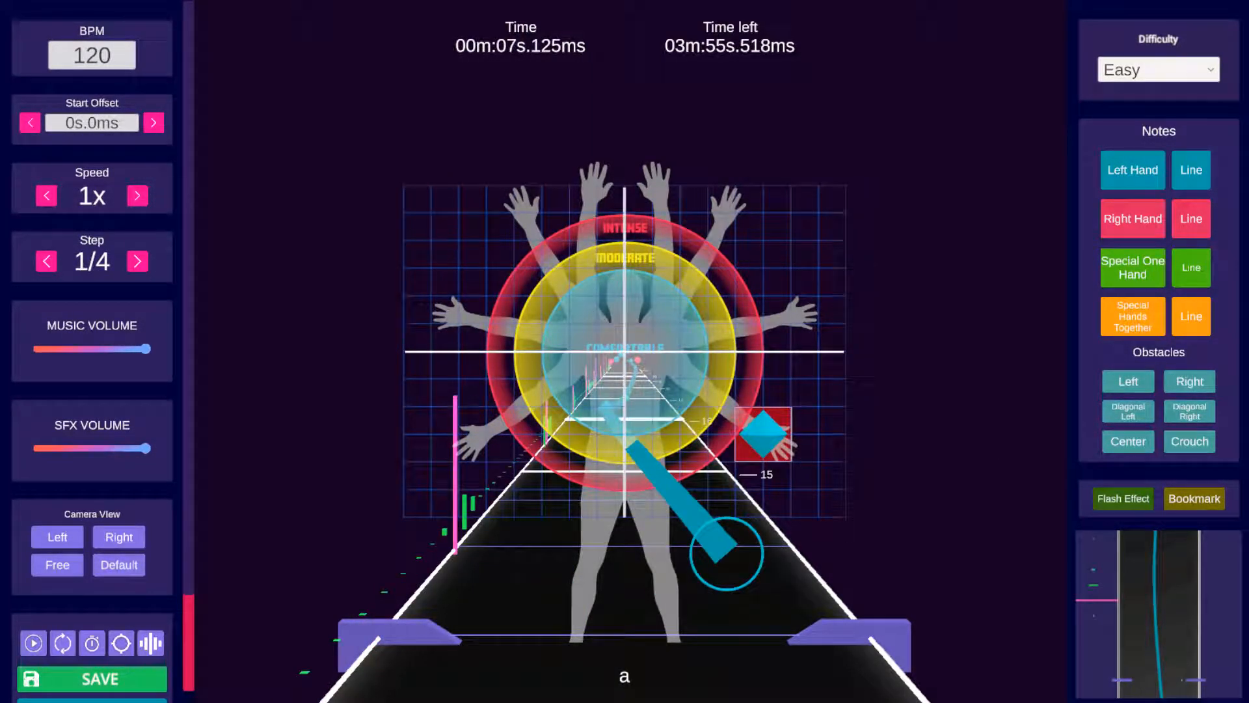
Add a node to the left-hand line at 7.125 seconds and reposition it in the lower-left part of the yellow zone.
{"action": "left_click", "coordinate": [791, 407]}
{"action": "left_click", "coordinate": [514, 434]}
{"action": "left_click", "coordinate": [735, 434]}
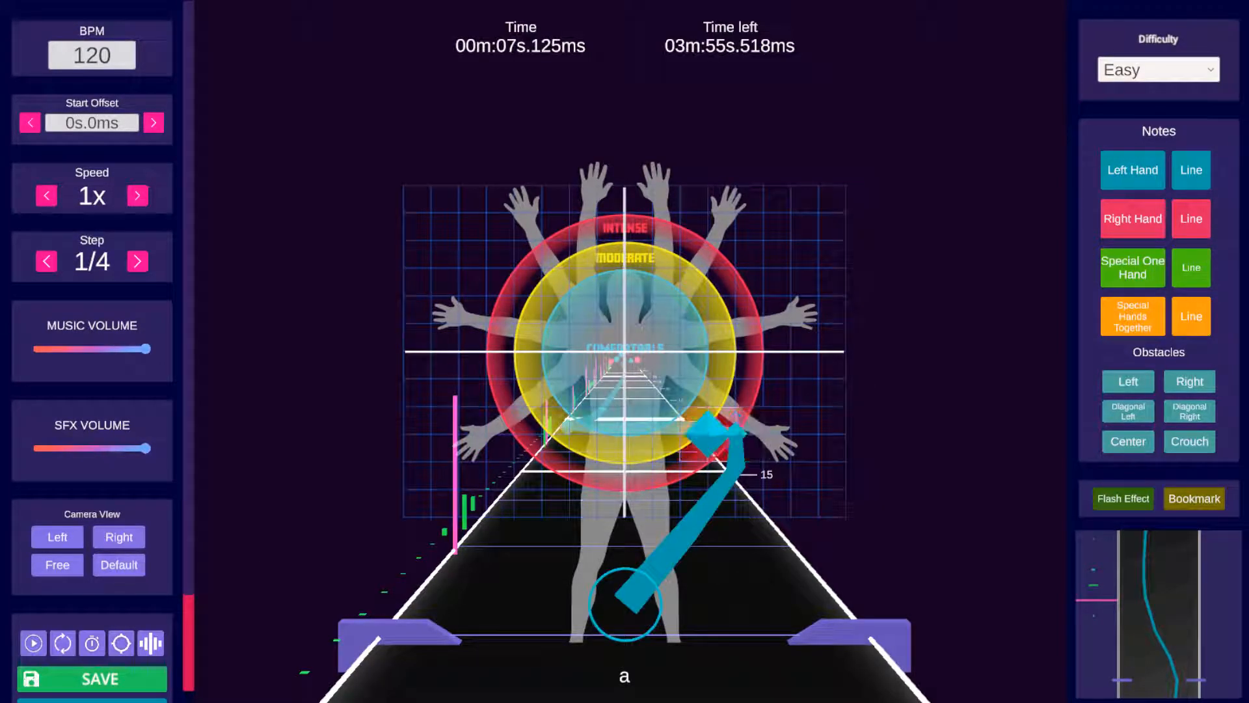
{"action": "left_click", "coordinate": [570, 434]}
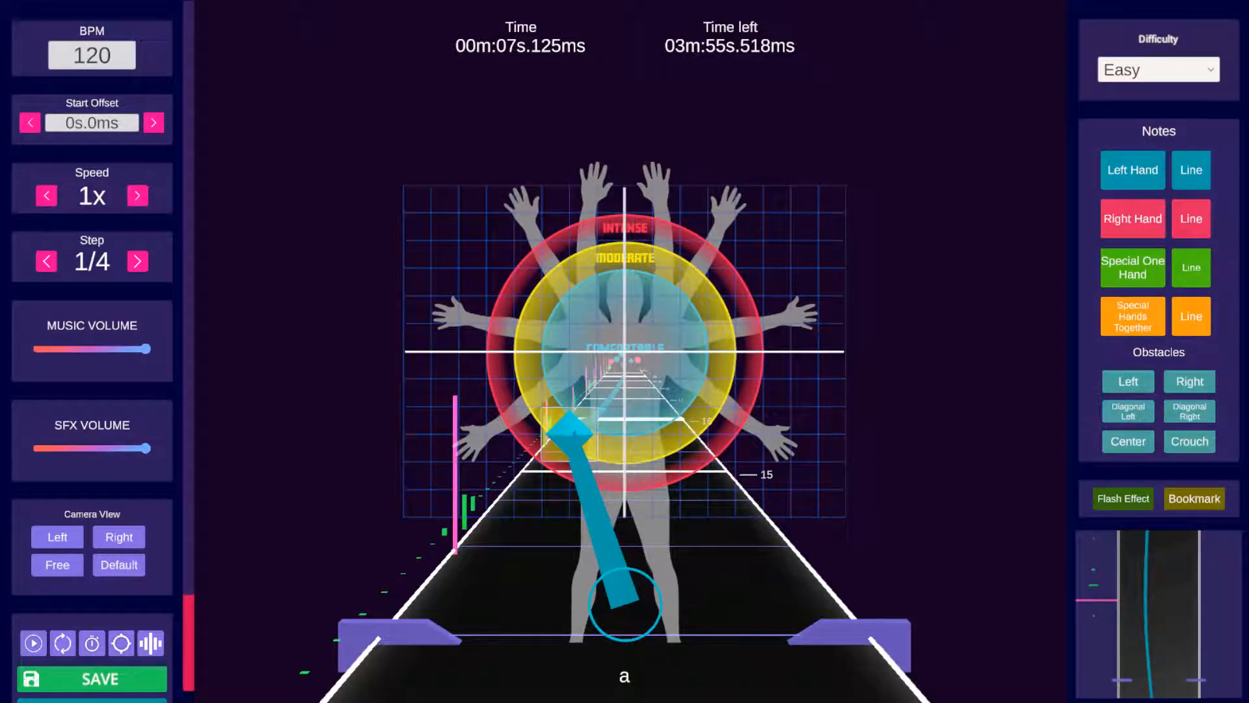
{"action": "left_click", "coordinate": [735, 434]}
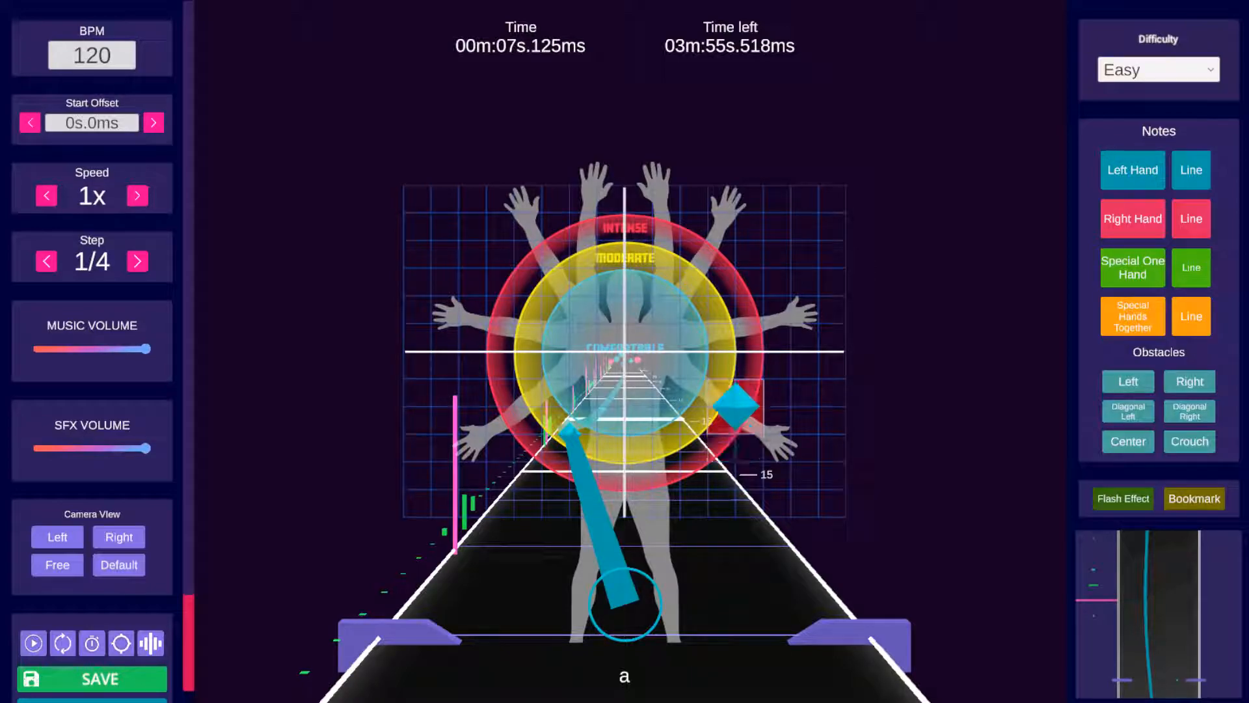
Move the whole left-hand line around by its start node at 7 seconds, leaving that node in the lower-left part of the yellow zone.
{"action": "scroll", "coordinate": [764, 434], "scroll_direction": "down", "scroll_amount": 1}
{"action": "scroll", "coordinate": [763, 434], "scroll_direction": "down", "scroll_amount": 1}
{"action": "scroll", "coordinate": [763, 434], "scroll_direction": "up", "scroll_amount": 1}
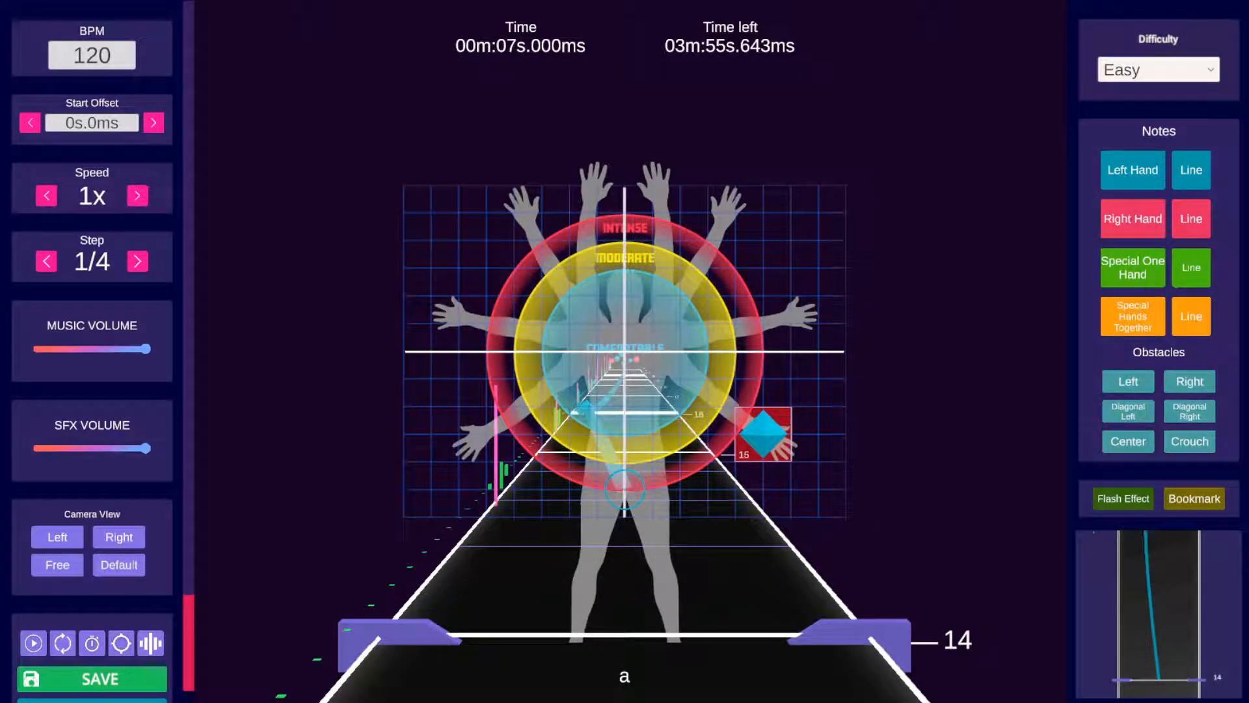
{"action": "left_click", "coordinate": [791, 434]}
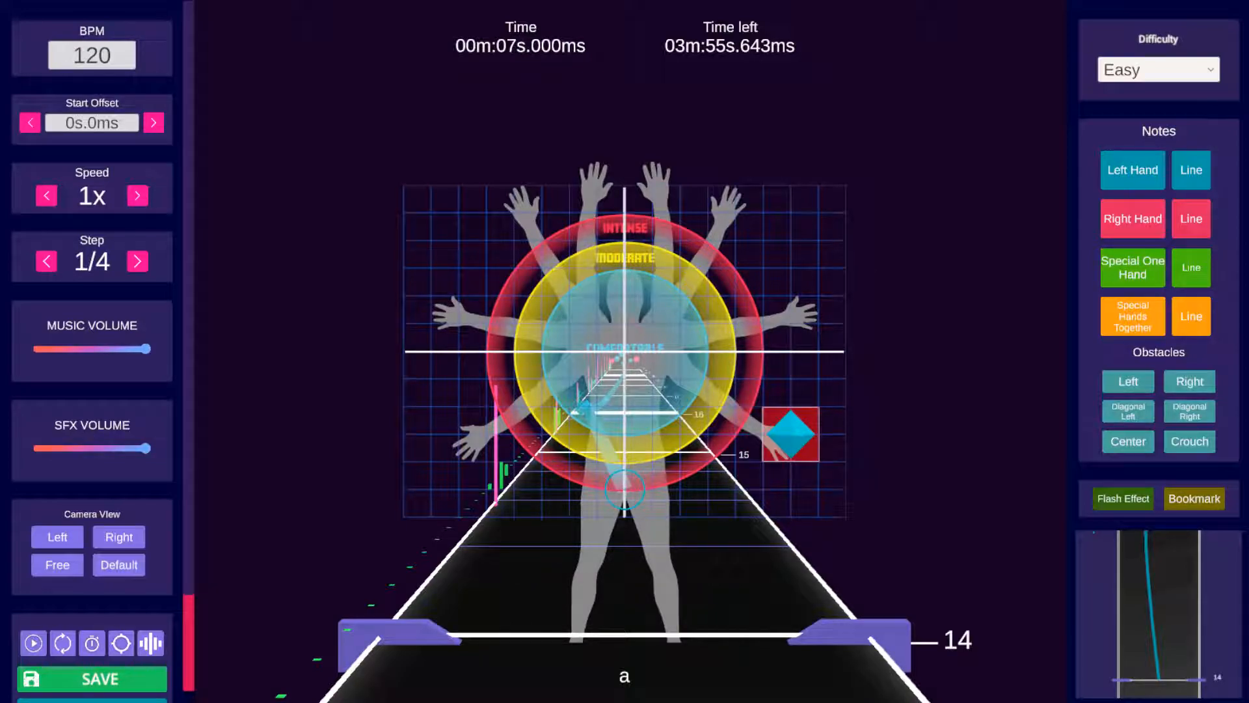
{"action": "left_click", "coordinate": [791, 434]}
{"action": "left_click", "coordinate": [487, 434]}
{"action": "left_click", "coordinate": [708, 406]}
{"action": "left_click", "coordinate": [541, 434]}
{"action": "left_click", "coordinate": [819, 407]}
{"action": "left_click", "coordinate": [570, 434]}
{"action": "left_click", "coordinate": [708, 407]}
{"action": "left_click", "coordinate": [486, 434]}
{"action": "left_click", "coordinate": [598, 488]}
{"action": "left_click", "coordinate": [708, 434]}
{"action": "left_click", "coordinate": [569, 434]}
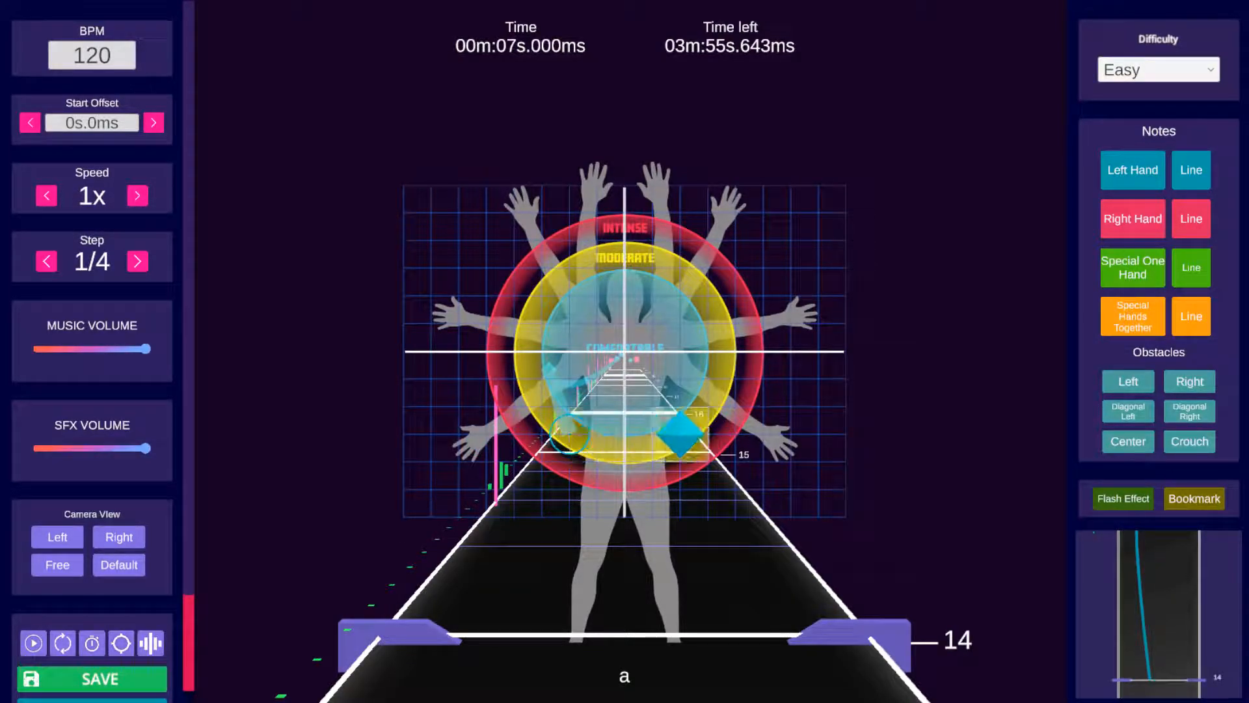
Reposition the left-hand line's node at 7.125 seconds around the left edge of the blue zone and check the bend.
{"action": "scroll", "coordinate": [745, 423], "scroll_direction": "up", "scroll_amount": 1}
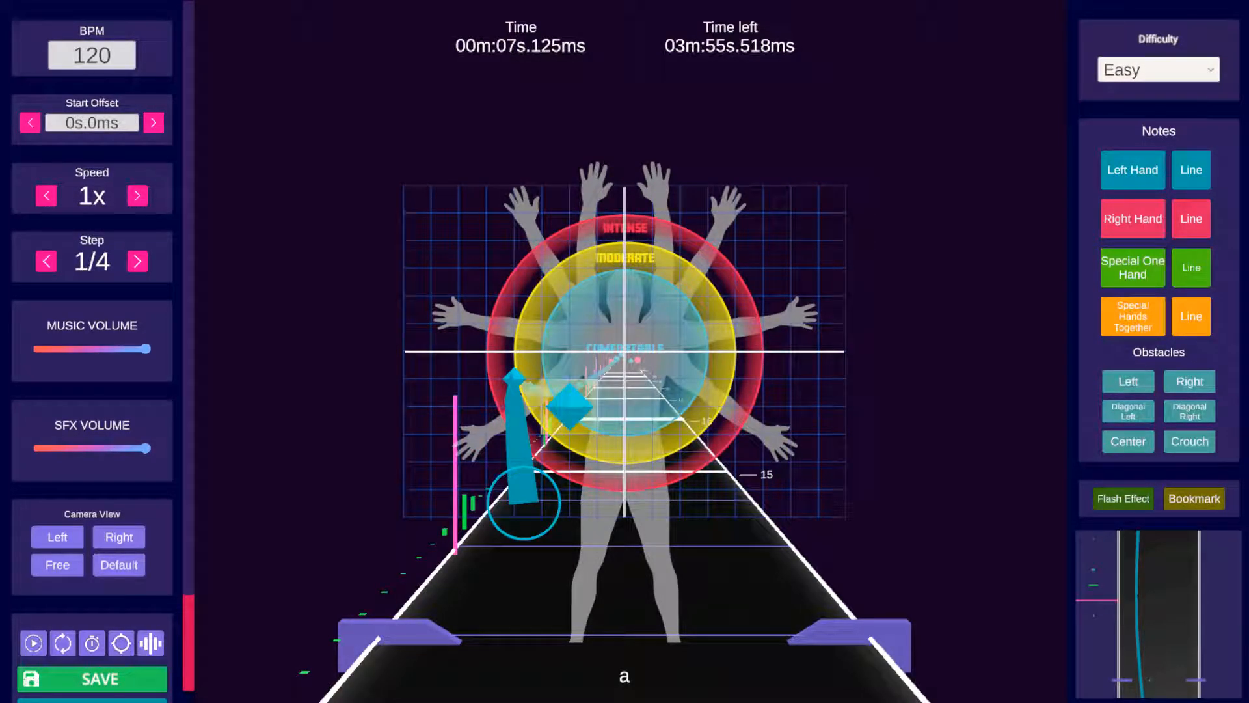
{"action": "scroll", "coordinate": [722, 371], "scroll_direction": "down", "scroll_amount": 1}
{"action": "scroll", "coordinate": [715, 371], "scroll_direction": "up", "scroll_amount": 1}
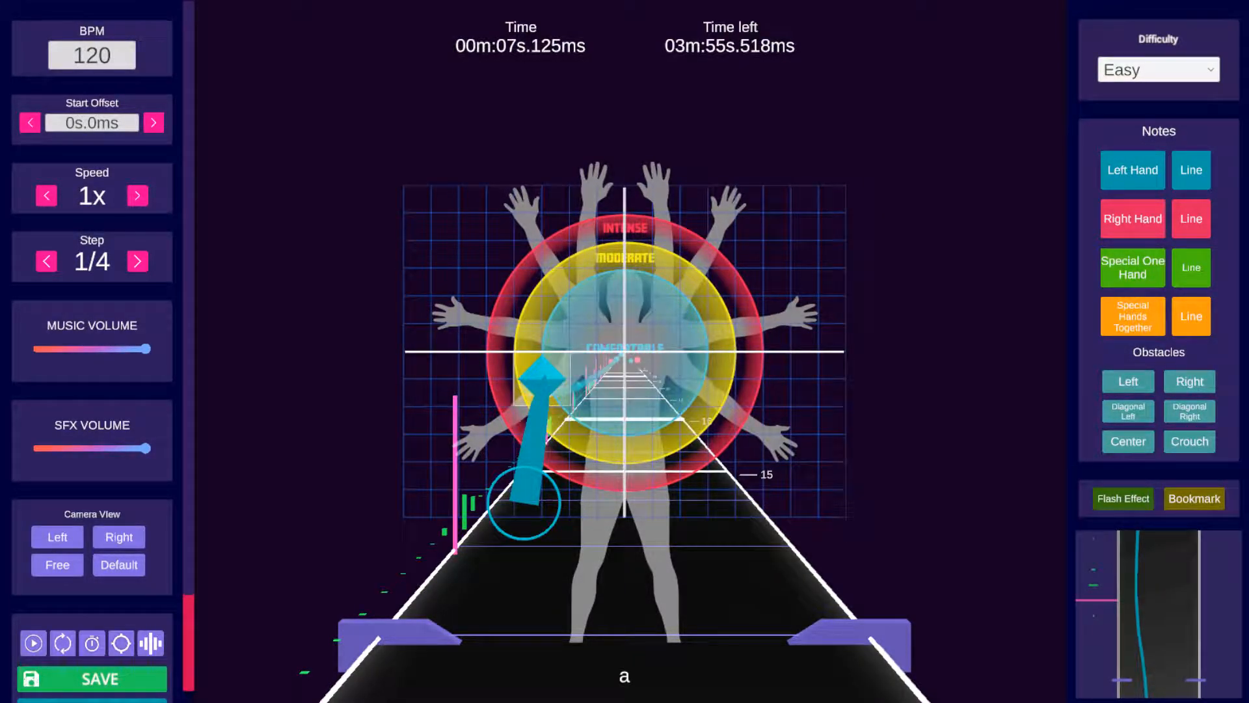
{"action": "scroll", "coordinate": [644, 403], "scroll_direction": "up", "scroll_amount": 1}
{"action": "scroll", "coordinate": [598, 404], "scroll_direction": "down", "scroll_amount": 2}
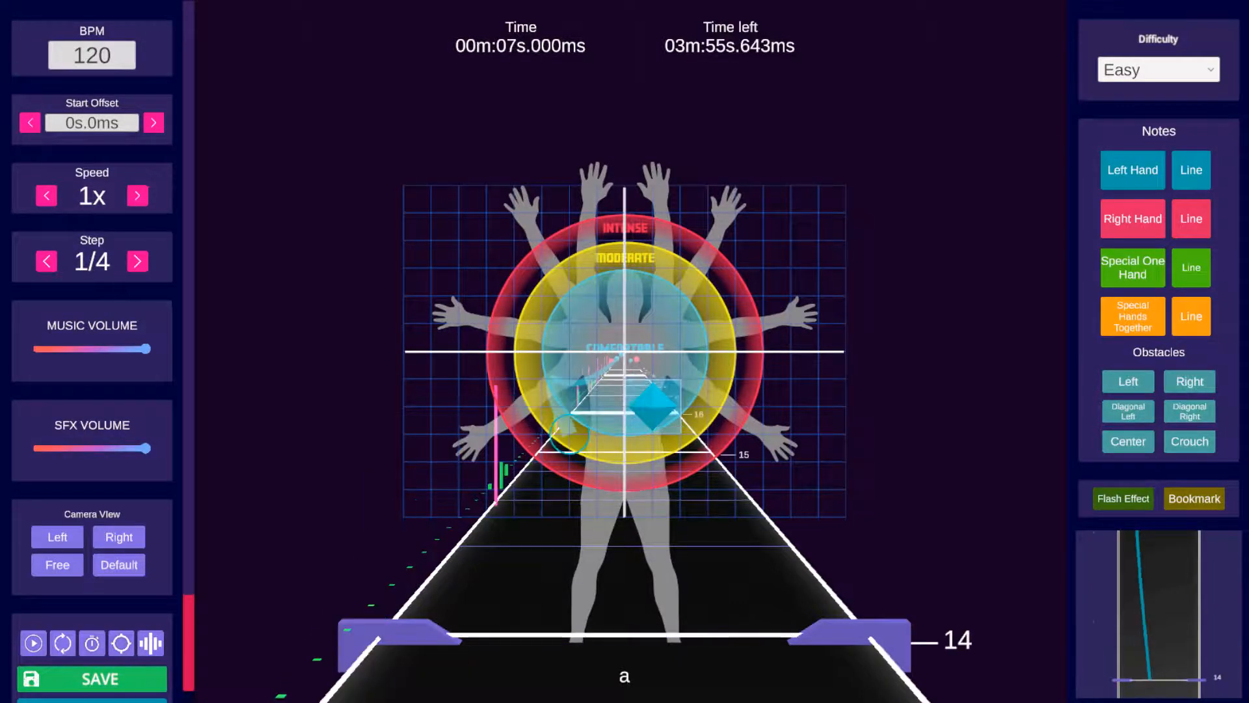
{"action": "scroll", "coordinate": [572, 410], "scroll_direction": "up", "scroll_amount": 2}
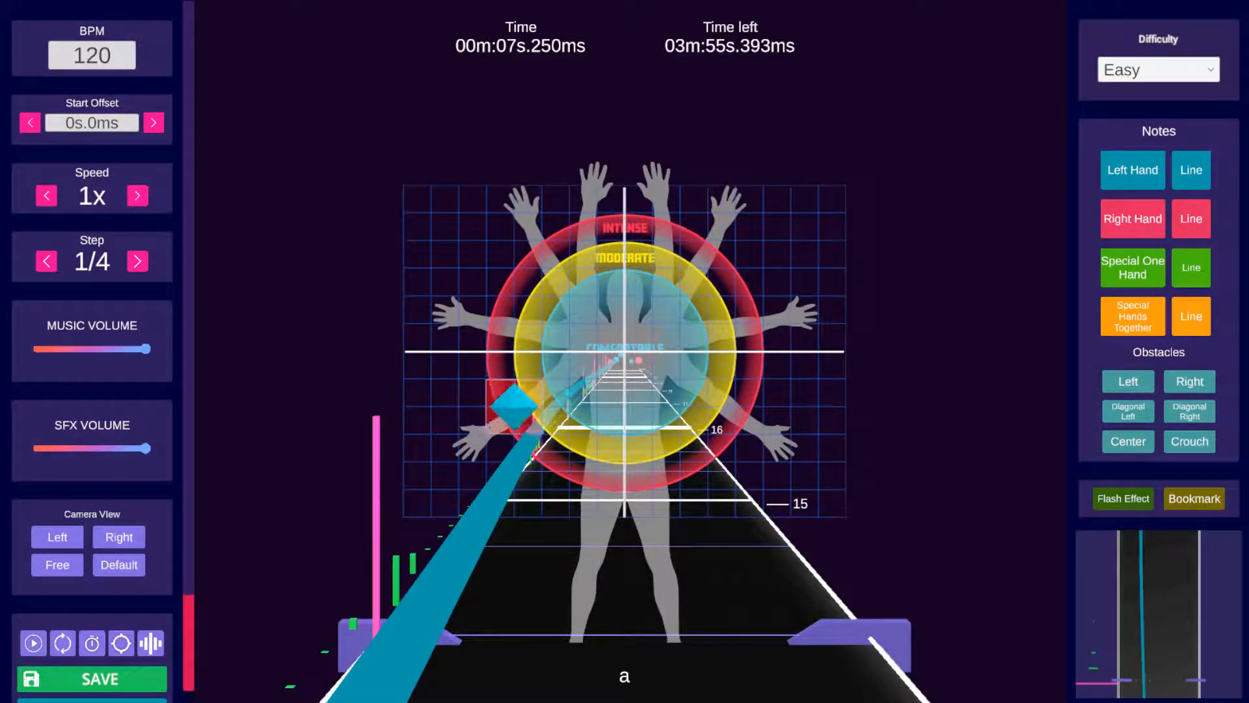
{"action": "scroll", "coordinate": [735, 404], "scroll_direction": "down", "scroll_amount": 2}
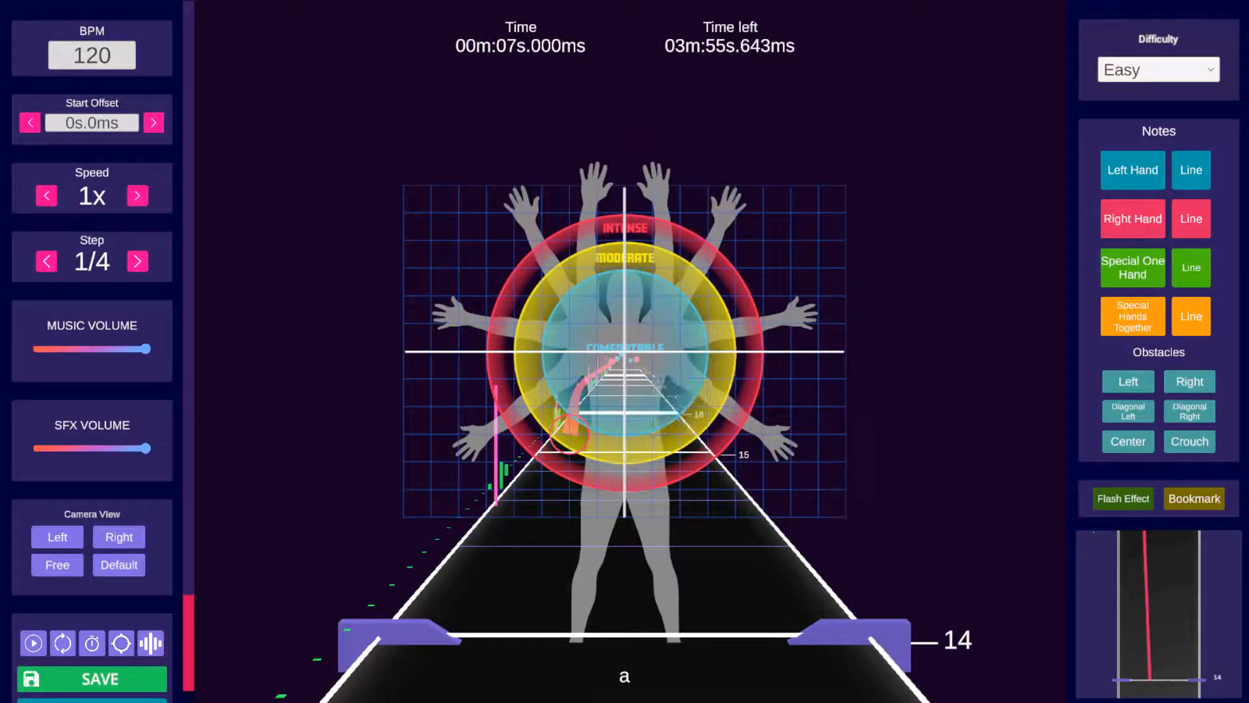
Convert the right-hand line starting at 7 seconds into a left-hand line.
{"action": "left_click", "coordinate": [1192, 170]}
{"action": "left_click", "coordinate": [1191, 170]}
{"action": "left_click", "coordinate": [544, 409], "text": "shift"}
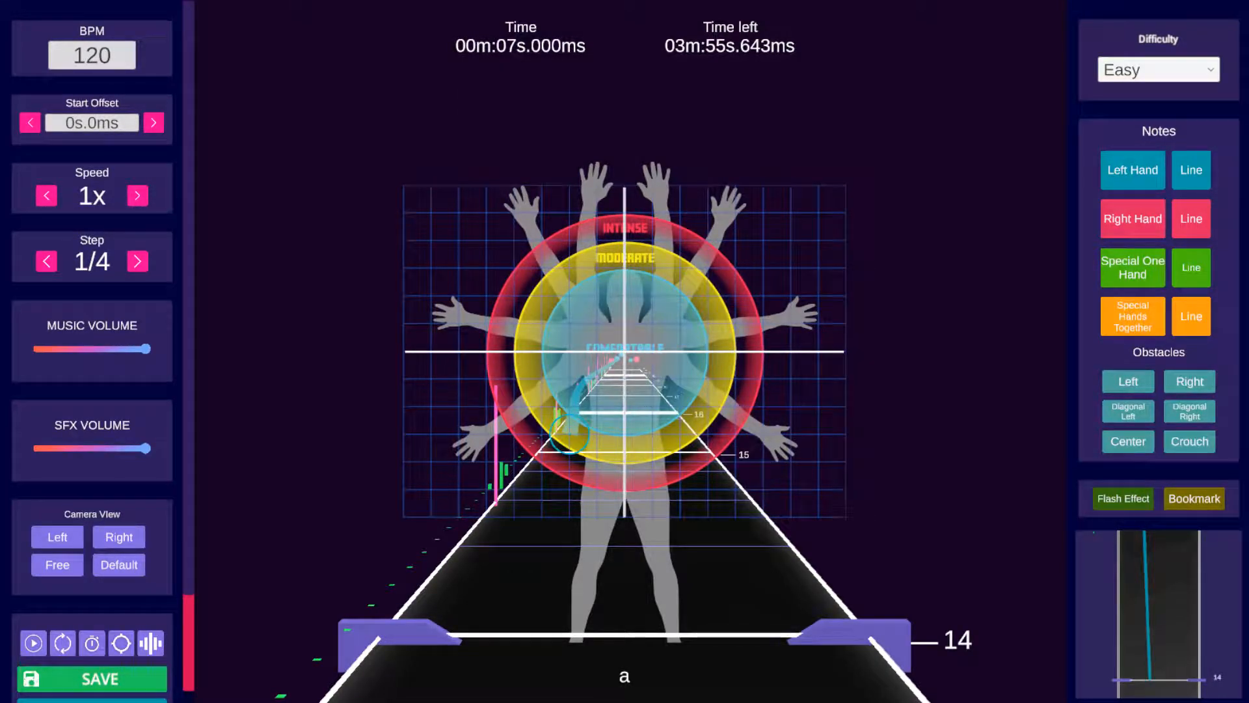
Try placing a left-hand line node at 10.5 seconds in mirrored mode, low in the blue zone, and review the line back towards 9 seconds.
{"action": "scroll", "coordinate": [544, 409], "scroll_direction": "up", "scroll_amount": 3}
{"action": "scroll", "coordinate": [544, 409], "scroll_direction": "up", "scroll_amount": 20}
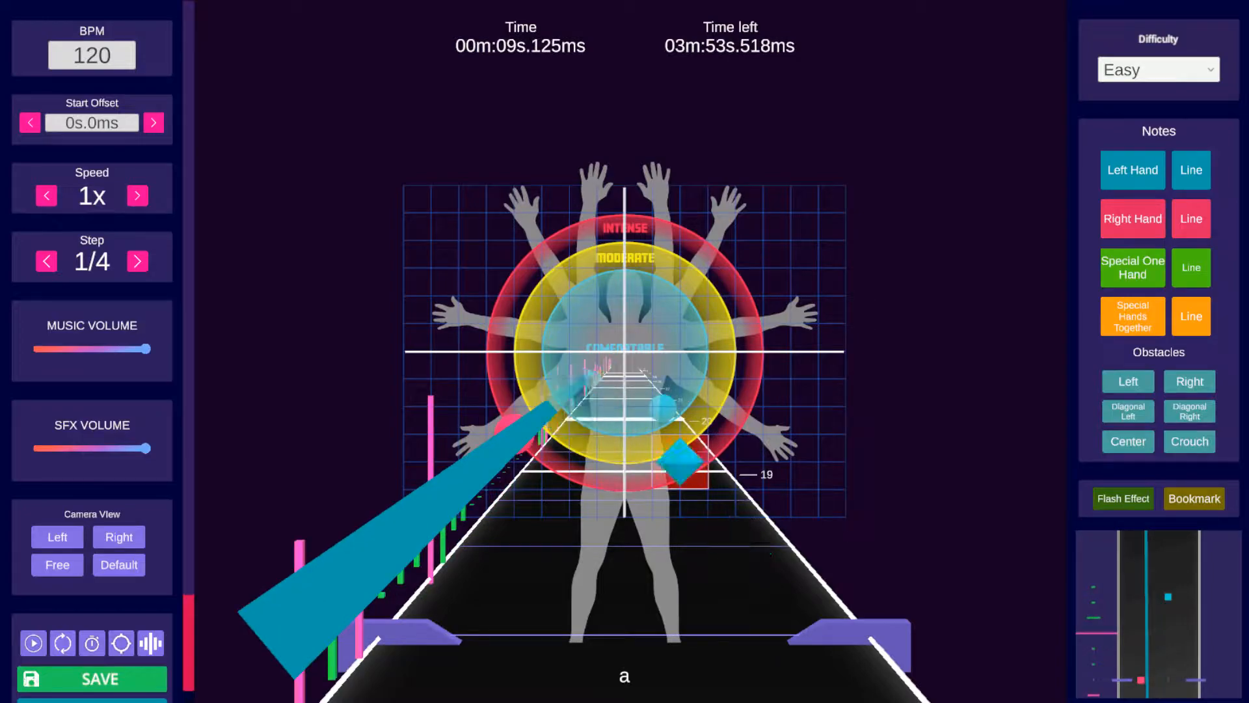
{"action": "scroll", "coordinate": [625, 416], "scroll_direction": "up", "scroll_amount": 3}
{"action": "left_click", "coordinate": [1191, 170]}
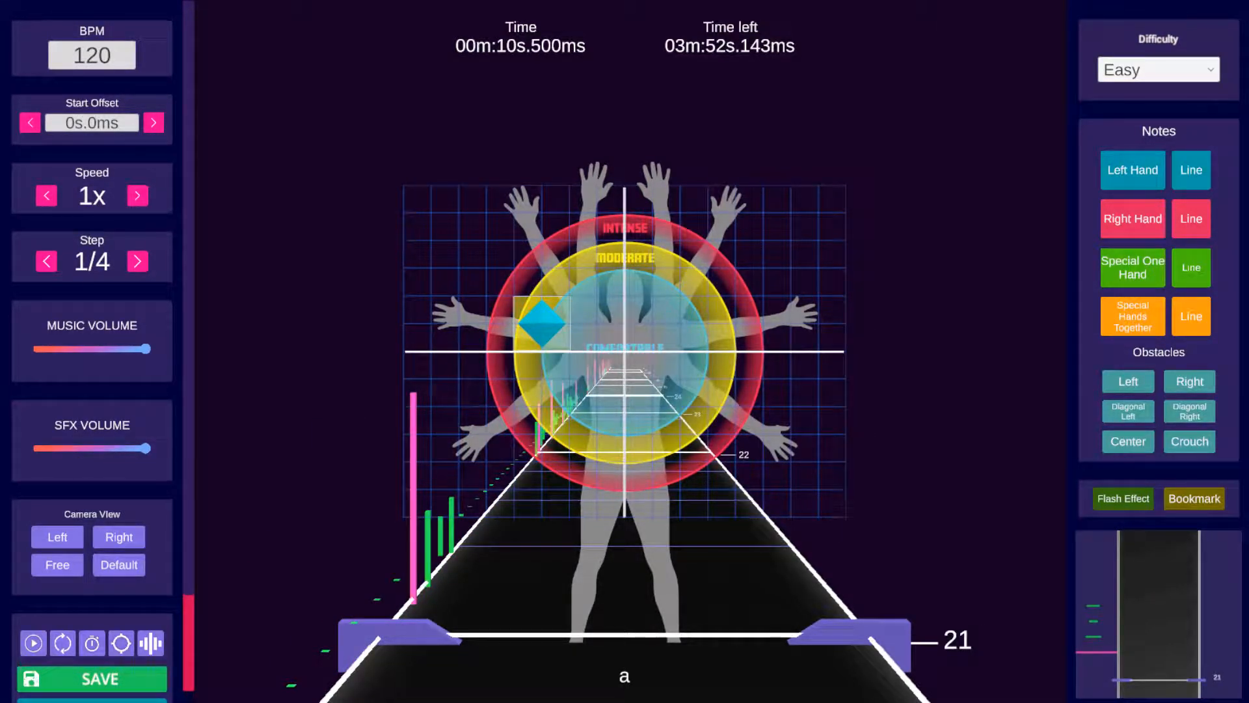
{"action": "key", "text": "m"}
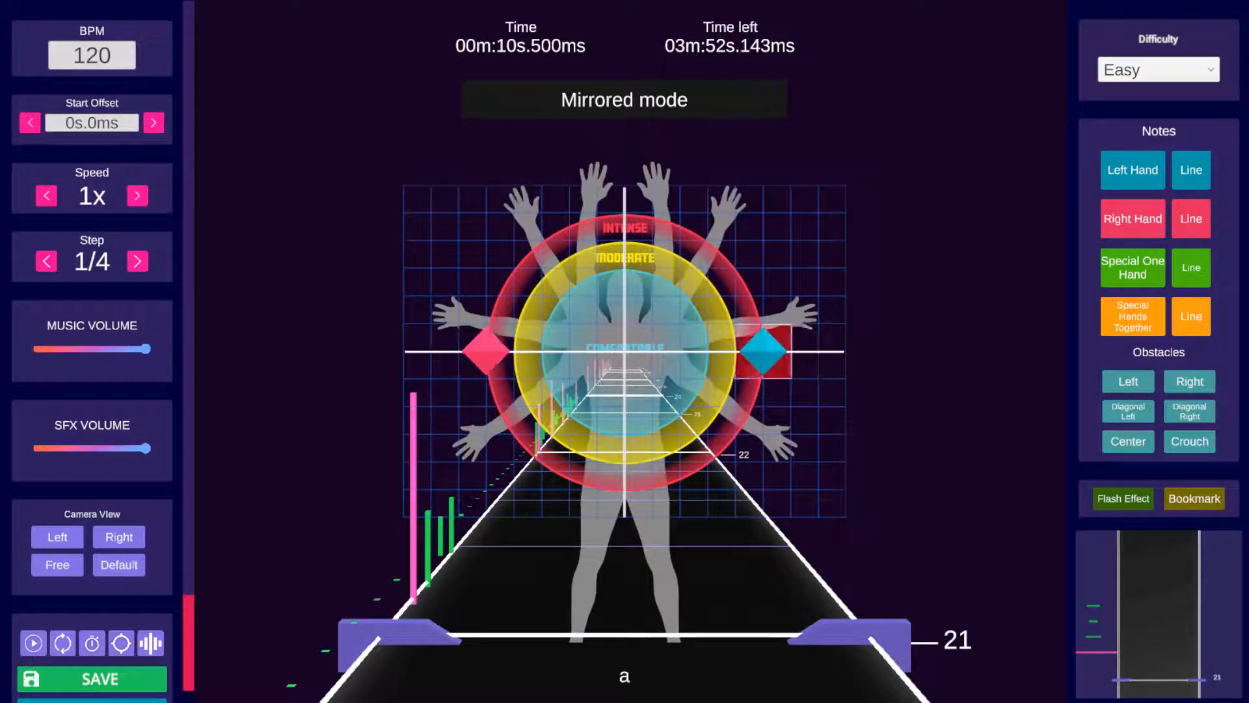
{"action": "left_click", "coordinate": [569, 407]}
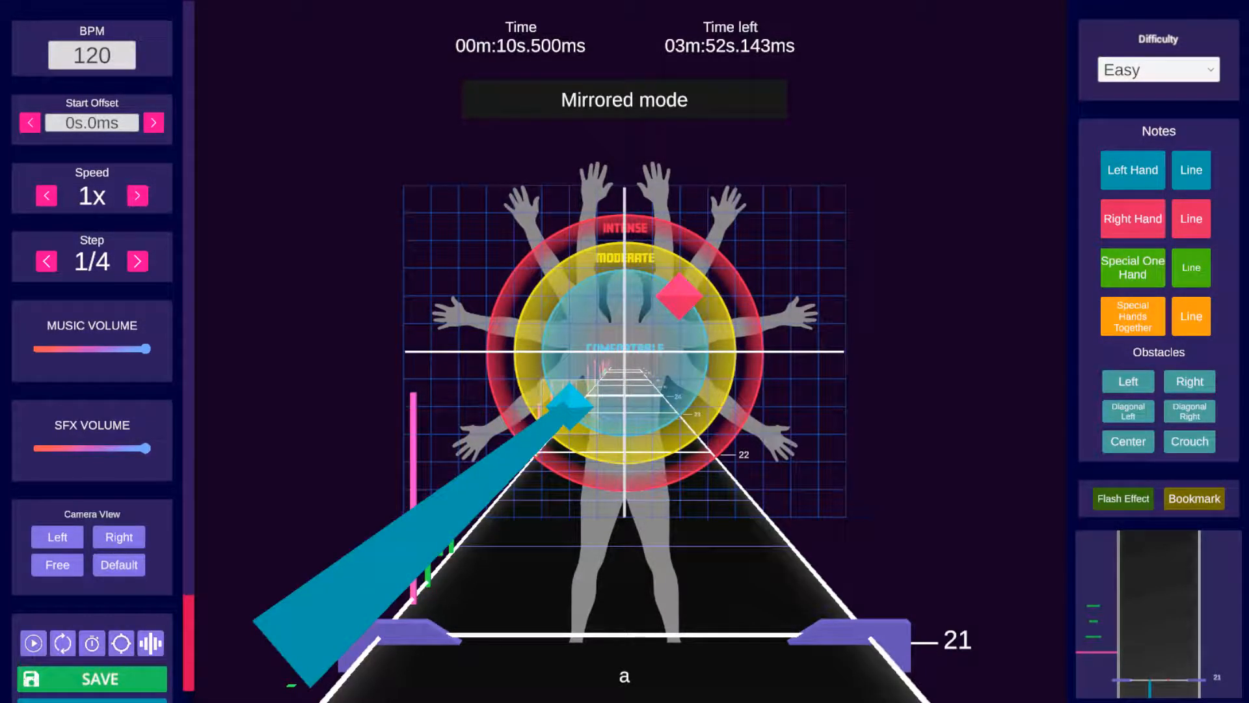
{"action": "scroll", "coordinate": [569, 406], "scroll_direction": "up", "scroll_amount": 2}
{"action": "scroll", "coordinate": [569, 407], "scroll_direction": "down", "scroll_amount": 7}
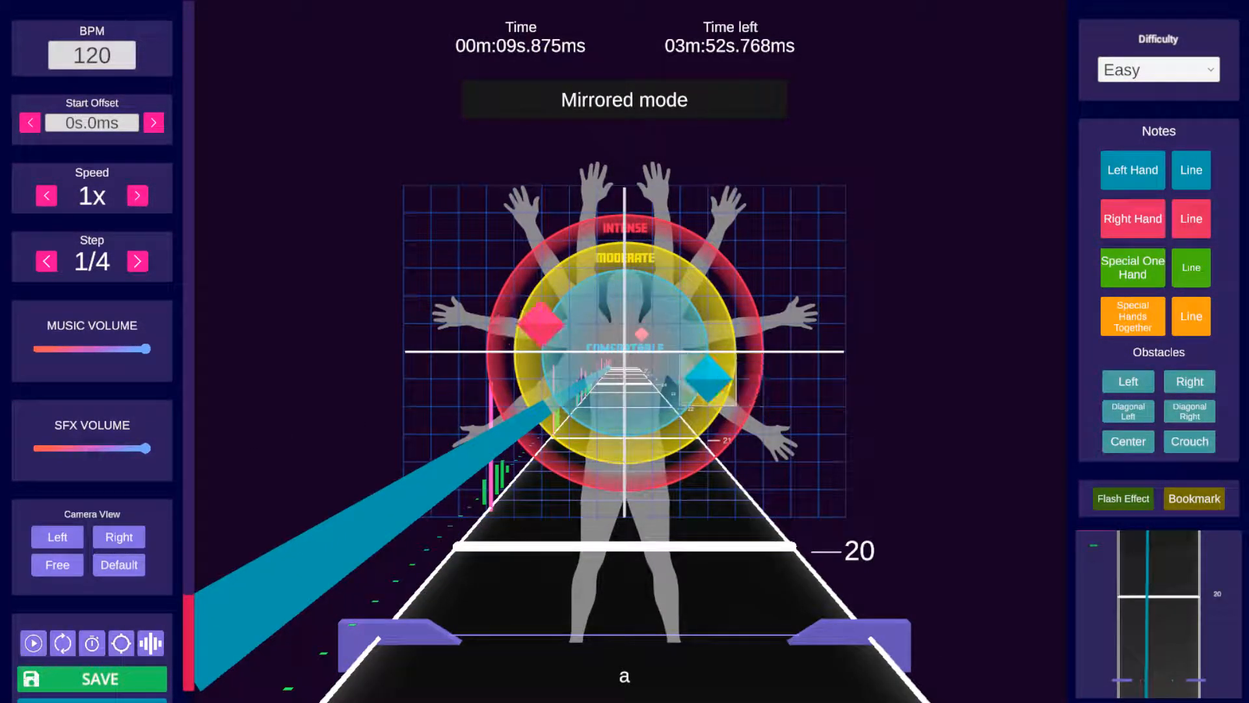
{"action": "scroll", "coordinate": [570, 407], "scroll_direction": "down", "scroll_amount": 9}
{"action": "scroll", "coordinate": [569, 407], "scroll_direction": "up", "scroll_amount": 3}
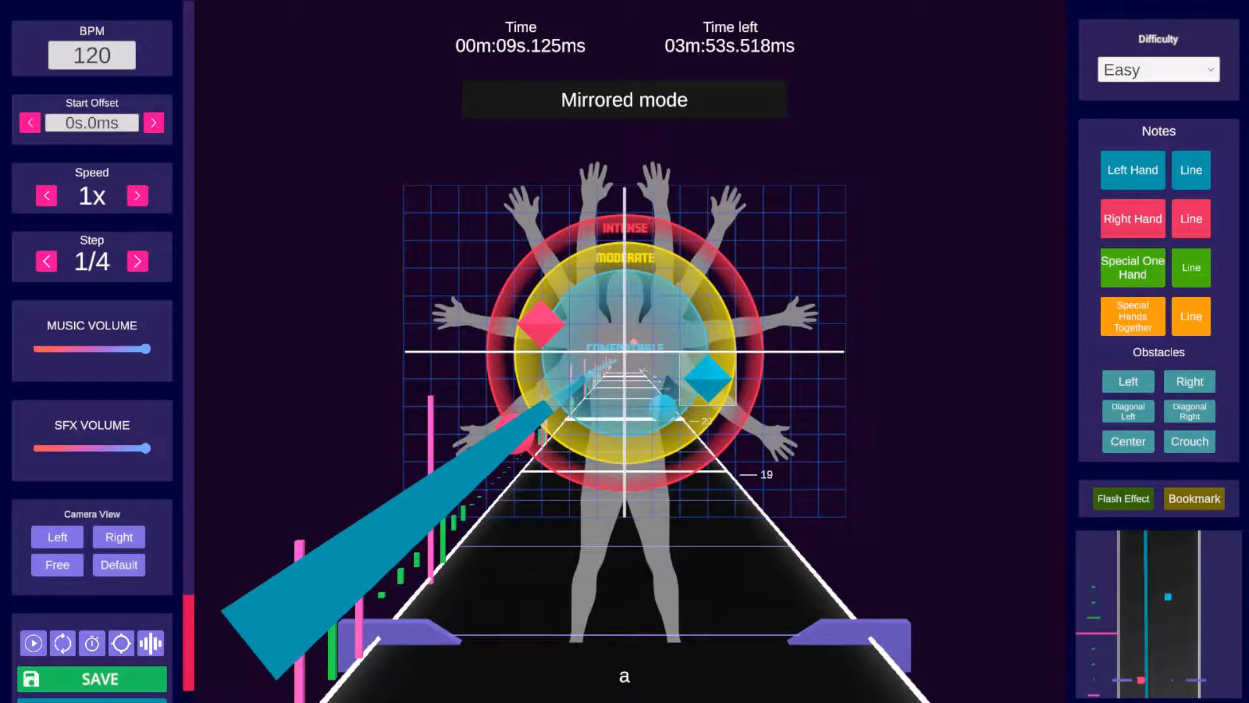
{"action": "scroll", "coordinate": [569, 406], "scroll_direction": "up", "scroll_amount": 10}
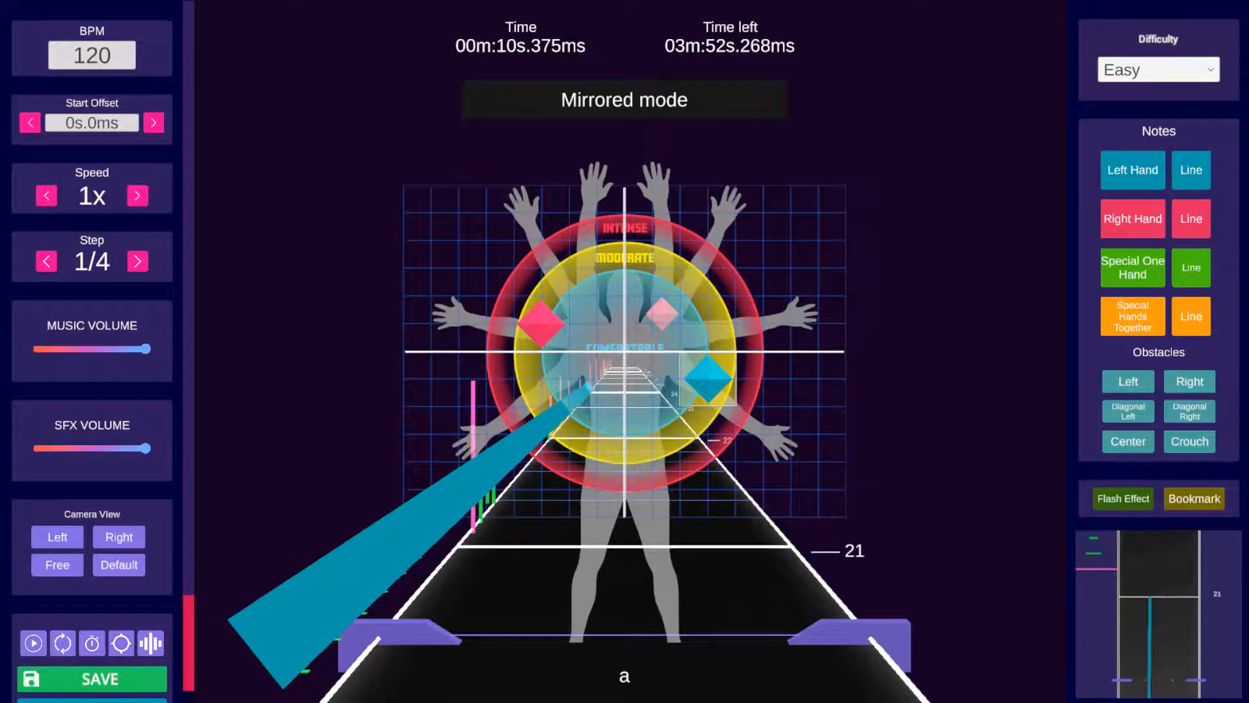
{"action": "scroll", "coordinate": [589, 385], "scroll_direction": "up", "scroll_amount": 1}
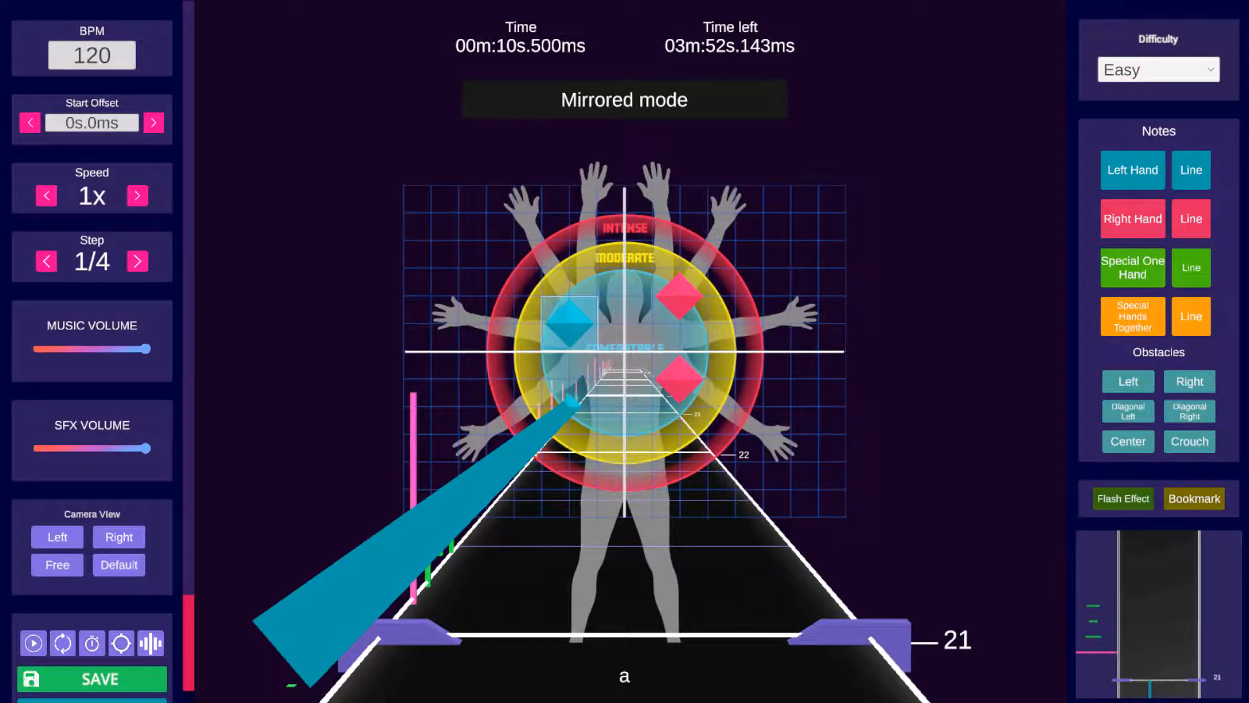
Turn off mirrored mode and remove the left-hand line's extension to 10.5 seconds.
{"action": "scroll", "coordinate": [576, 397], "scroll_direction": "down", "scroll_amount": 10}
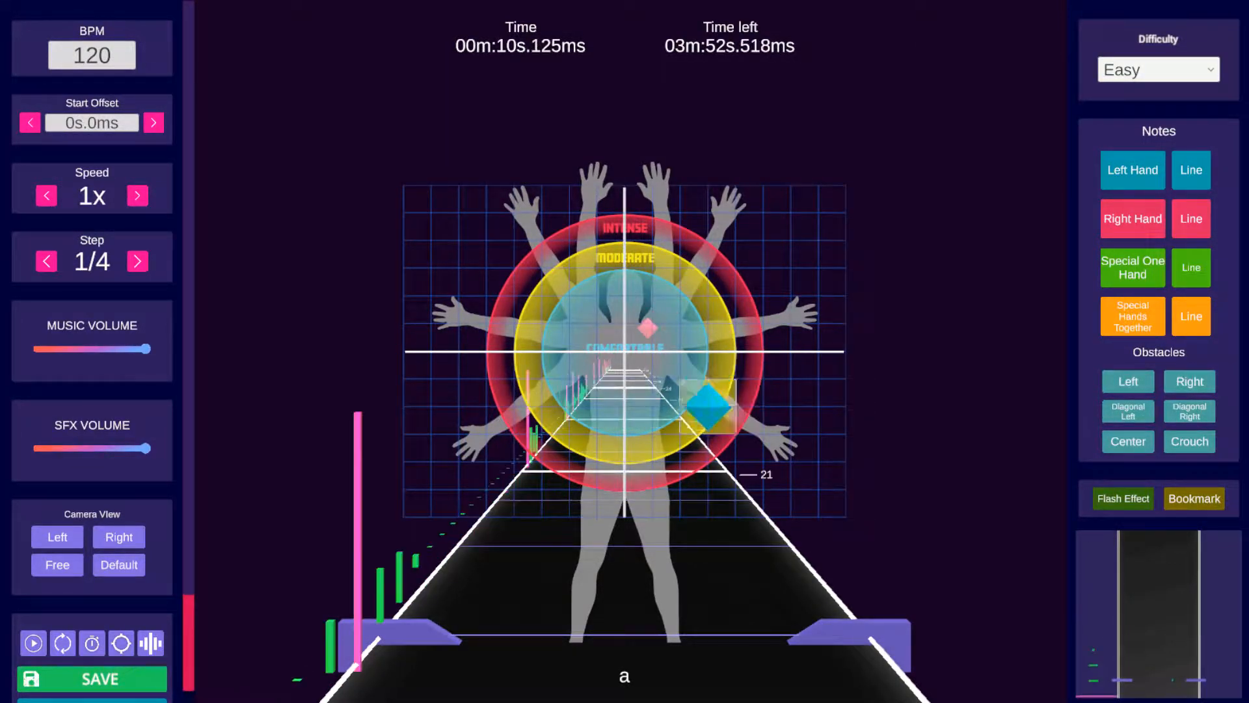
{"action": "scroll", "coordinate": [559, 391], "scroll_direction": "up", "scroll_amount": 1}
{"action": "scroll", "coordinate": [572, 404], "scroll_direction": "up", "scroll_amount": 2}
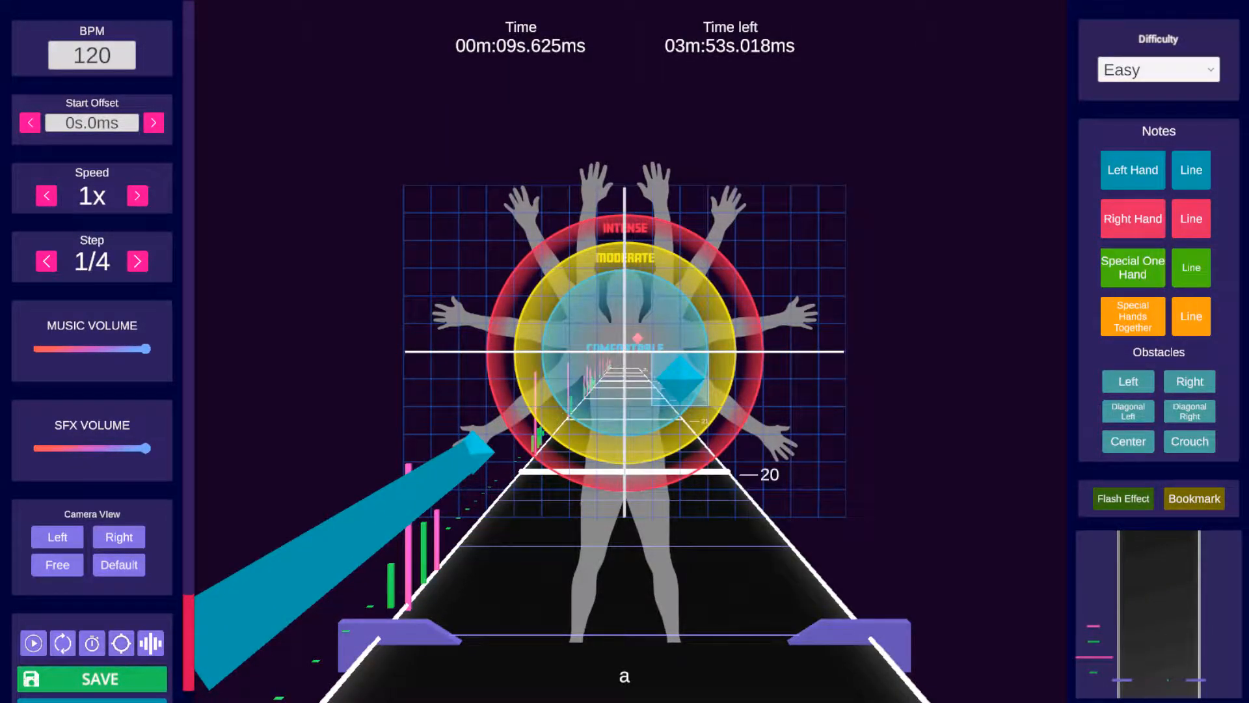
{"action": "scroll", "coordinate": [545, 402], "scroll_direction": "down", "scroll_amount": 1}
{"action": "scroll", "coordinate": [543, 404], "scroll_direction": "up", "scroll_amount": 8}
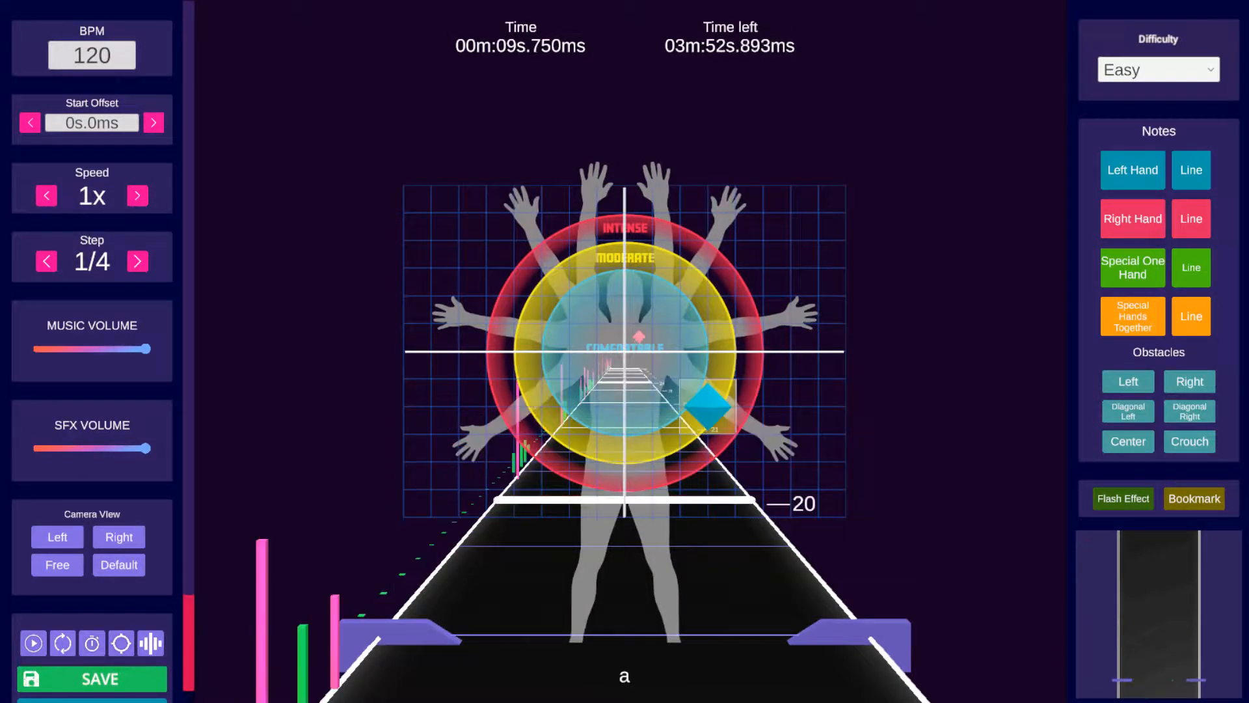
Remove the leftover right-hand node at 10.5 seconds and save the beatmap.
{"action": "left_click", "coordinate": [1191, 219]}
{"action": "scroll", "coordinate": [735, 294], "scroll_direction": "up", "scroll_amount": 1}
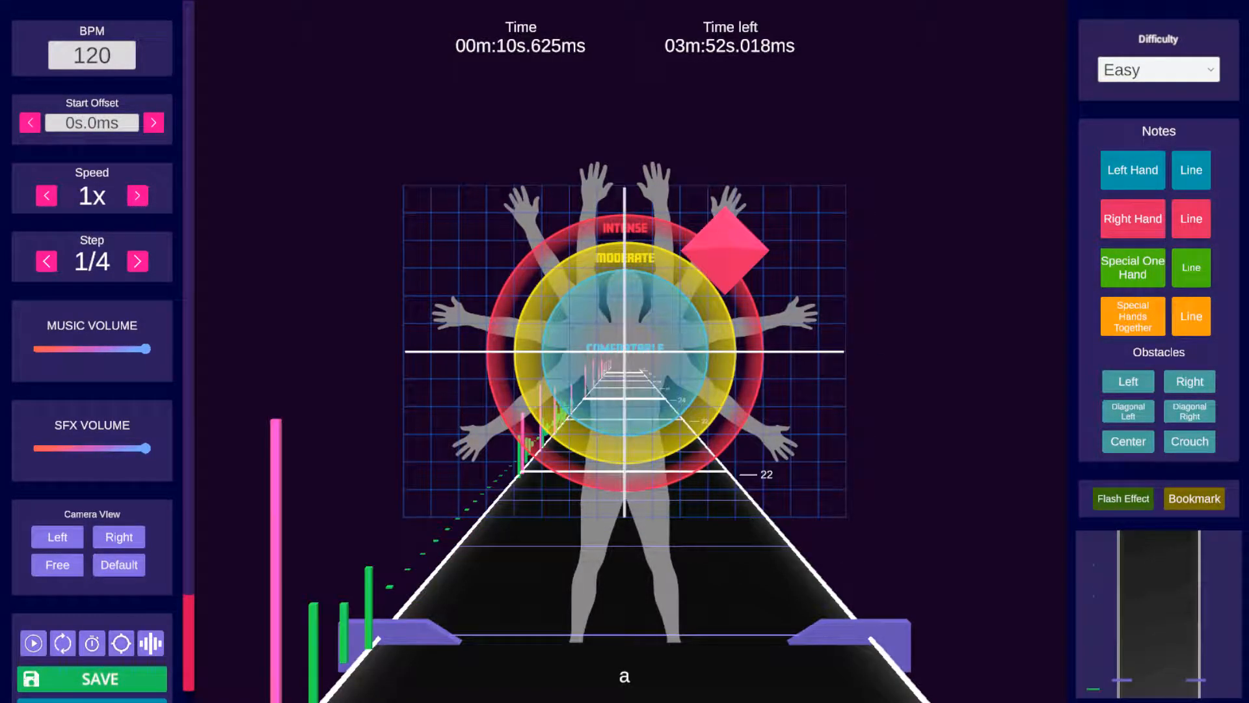
{"action": "scroll", "coordinate": [707, 294], "scroll_direction": "down", "scroll_amount": 1}
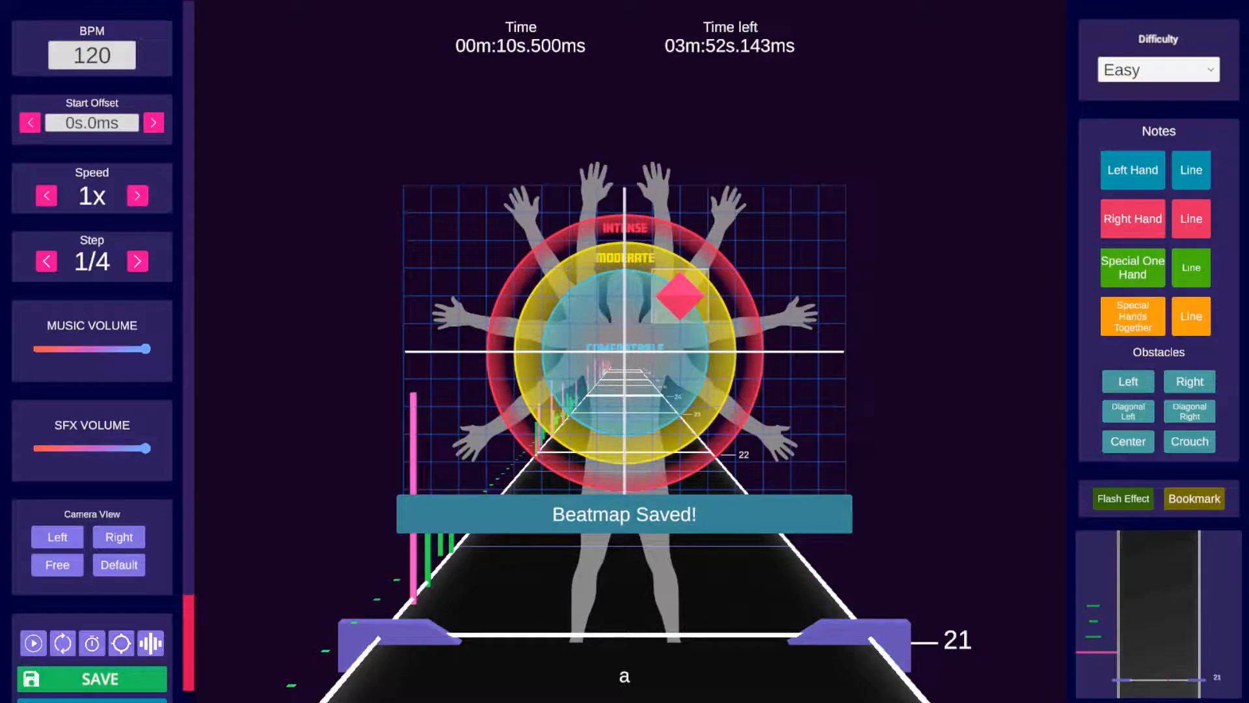
In mirrored mode, draw a crossing pair of left-hand and right-hand lines from 10.5 to 12.125 seconds.
{"action": "key", "text": "m"}
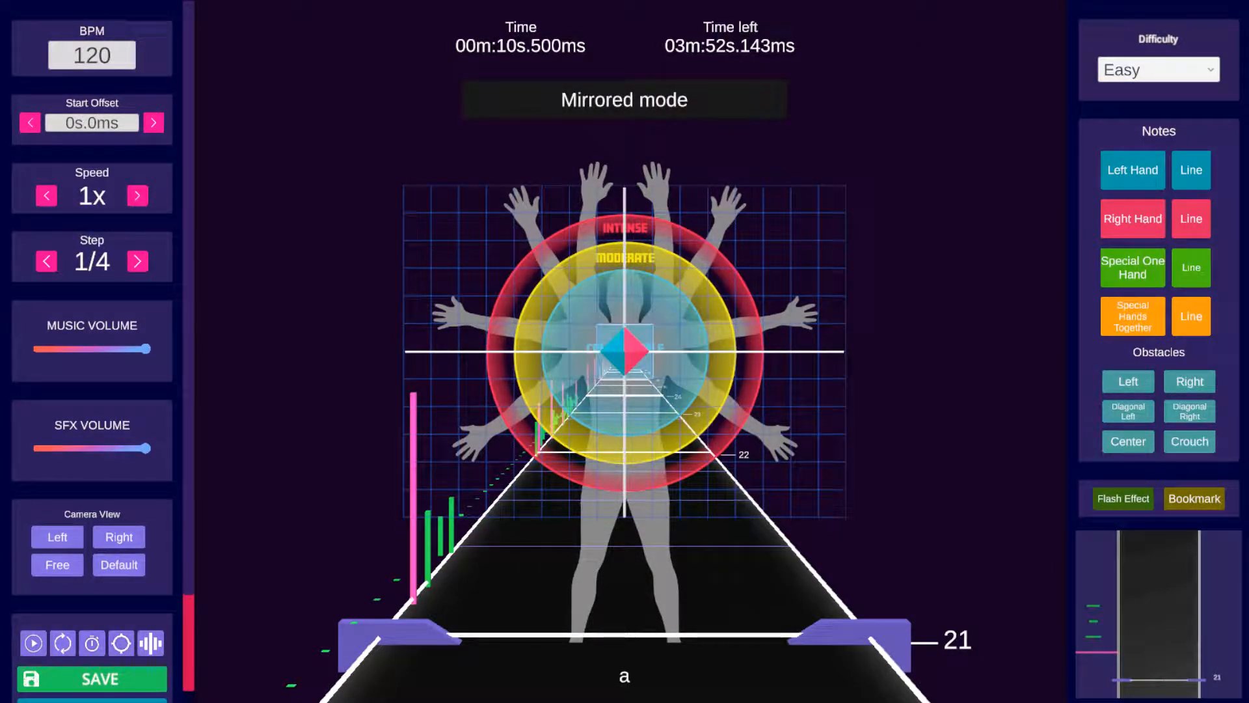
{"action": "scroll", "coordinate": [624, 352], "scroll_direction": "up", "scroll_amount": 7}
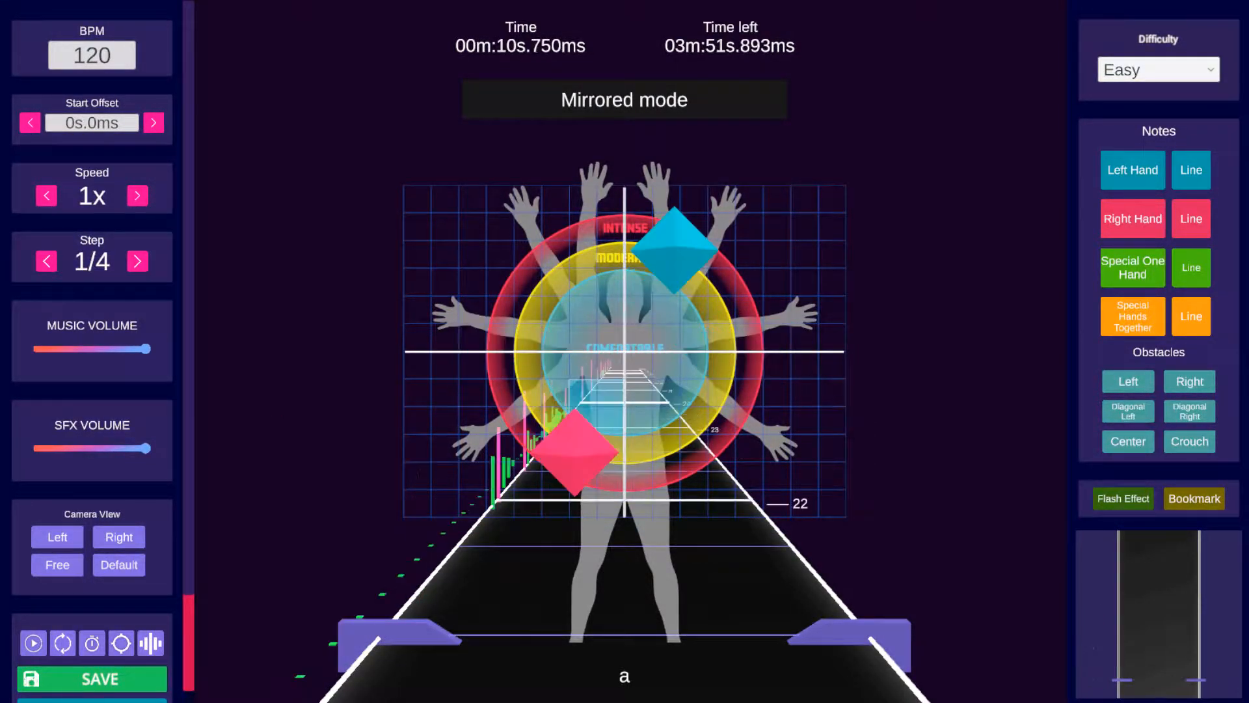
{"action": "scroll", "coordinate": [625, 352], "scroll_direction": "up", "scroll_amount": 6}
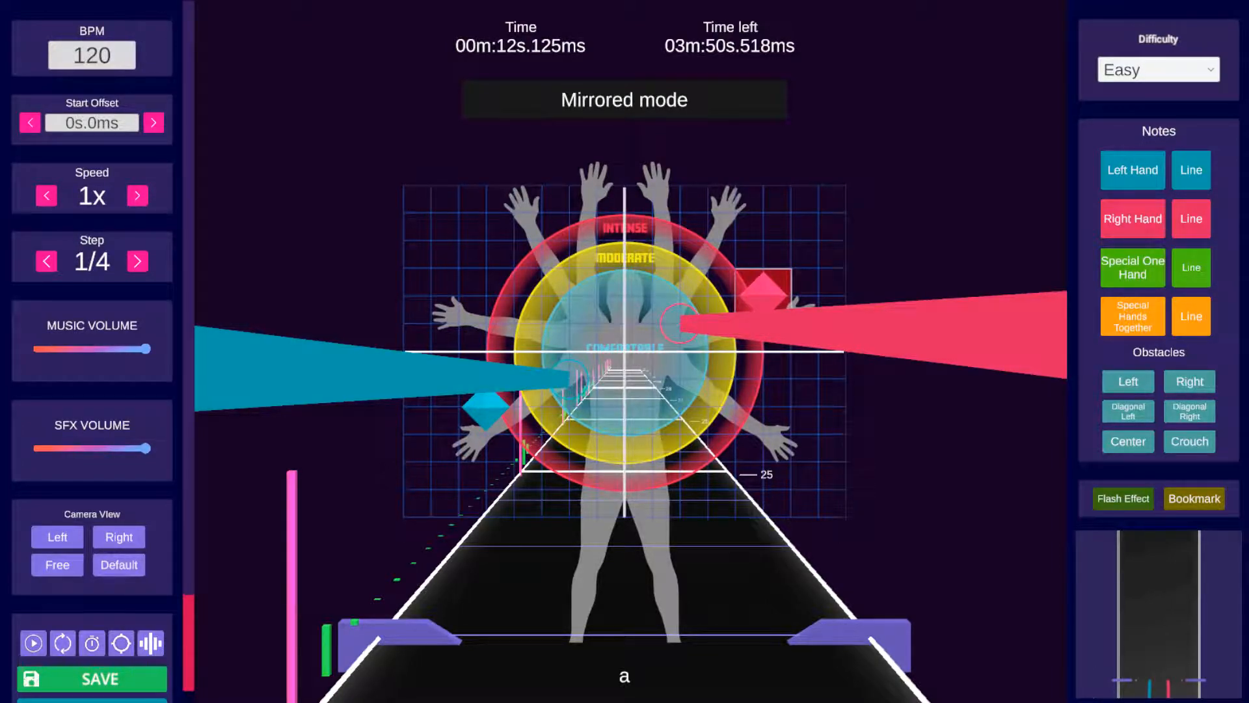
{"action": "scroll", "coordinate": [763, 296], "scroll_direction": "down", "scroll_amount": 13}
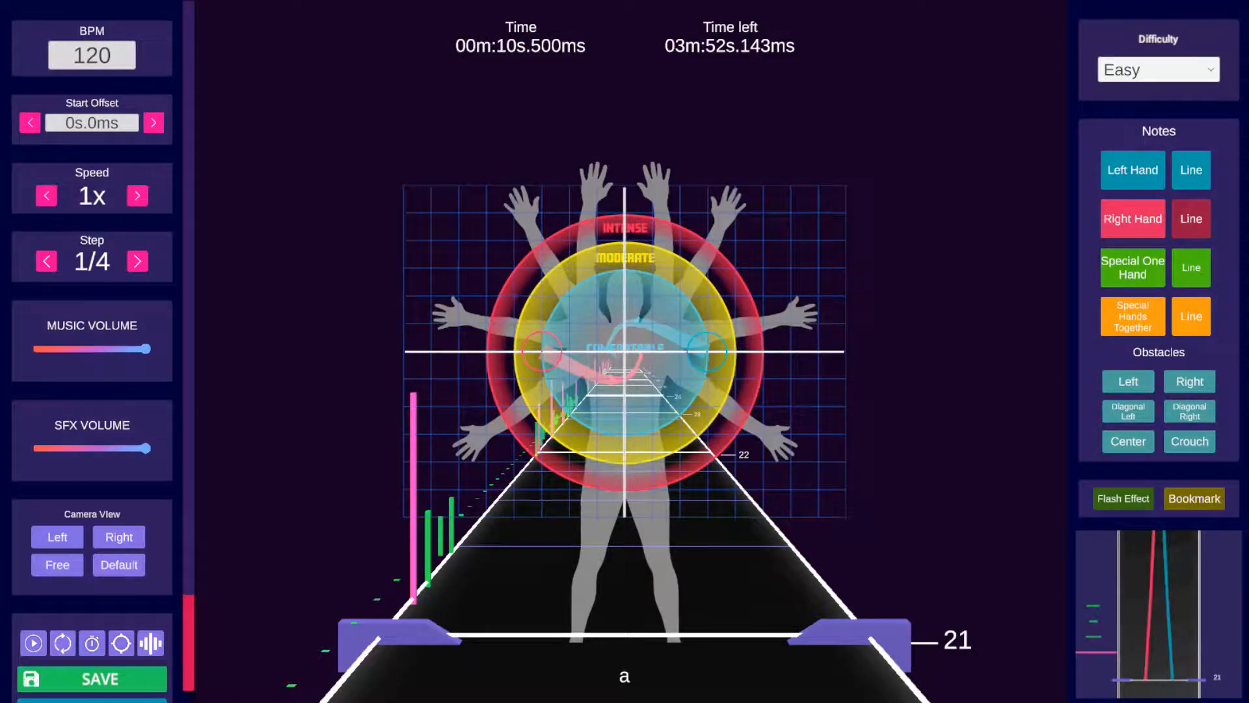
Replace the right-hand line at 10.5 seconds with a new one starting in the lower-left blue zone and bending across the vertical centre line.
{"action": "left_click", "coordinate": [542, 351], "text": "shift"}
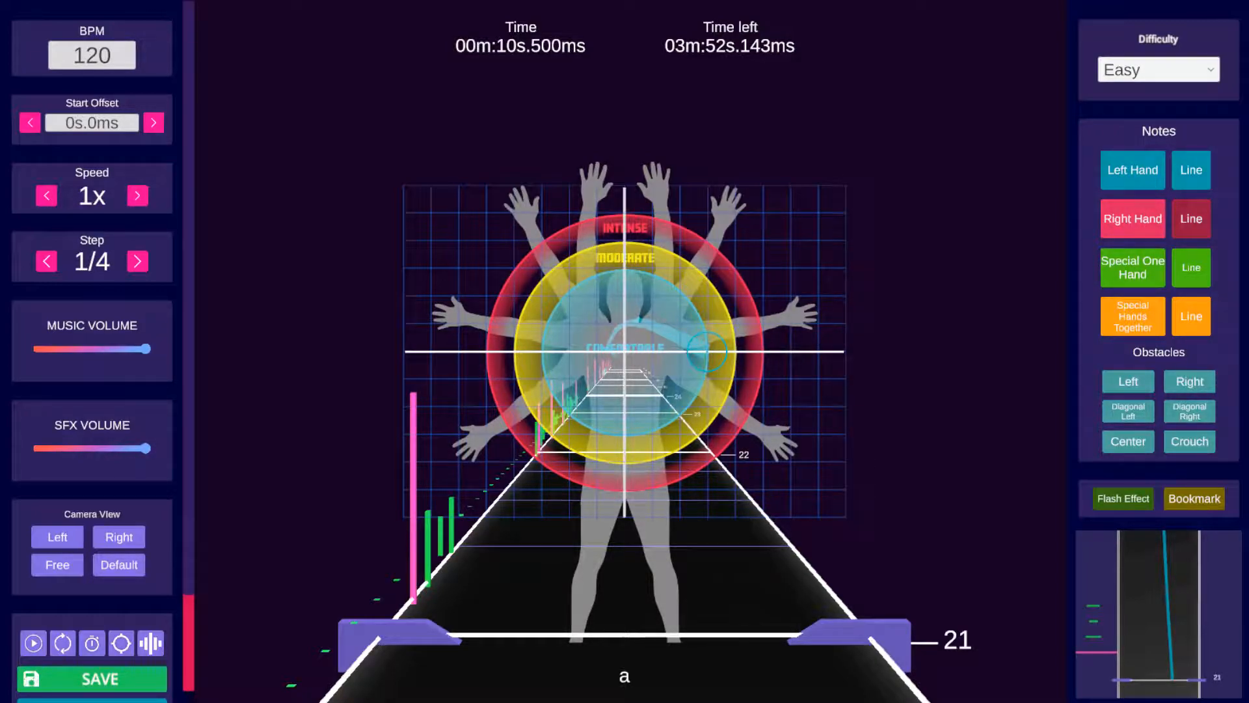
{"action": "left_click", "coordinate": [570, 379]}
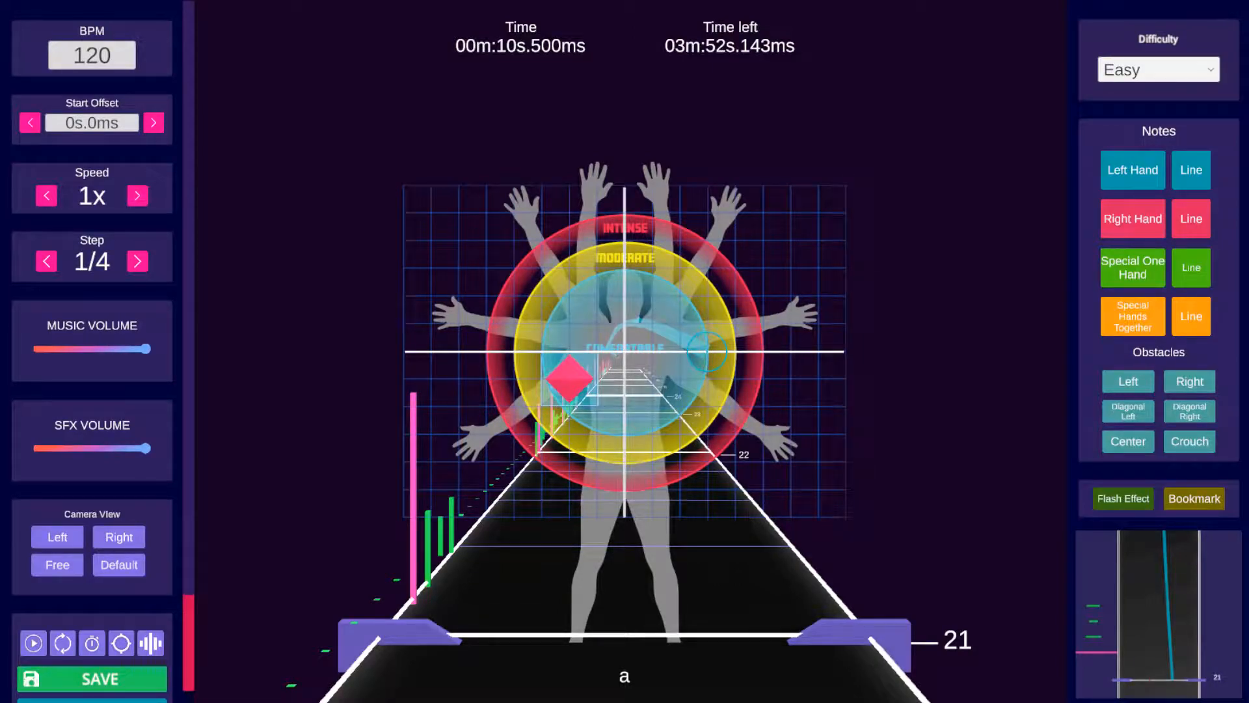
{"action": "scroll", "coordinate": [585, 397], "scroll_direction": "up", "scroll_amount": 2}
{"action": "left_click", "coordinate": [680, 379]}
{"action": "scroll", "coordinate": [682, 379], "scroll_direction": "up", "scroll_amount": 2}
{"action": "scroll", "coordinate": [735, 378], "scroll_direction": "up", "scroll_amount": 8}
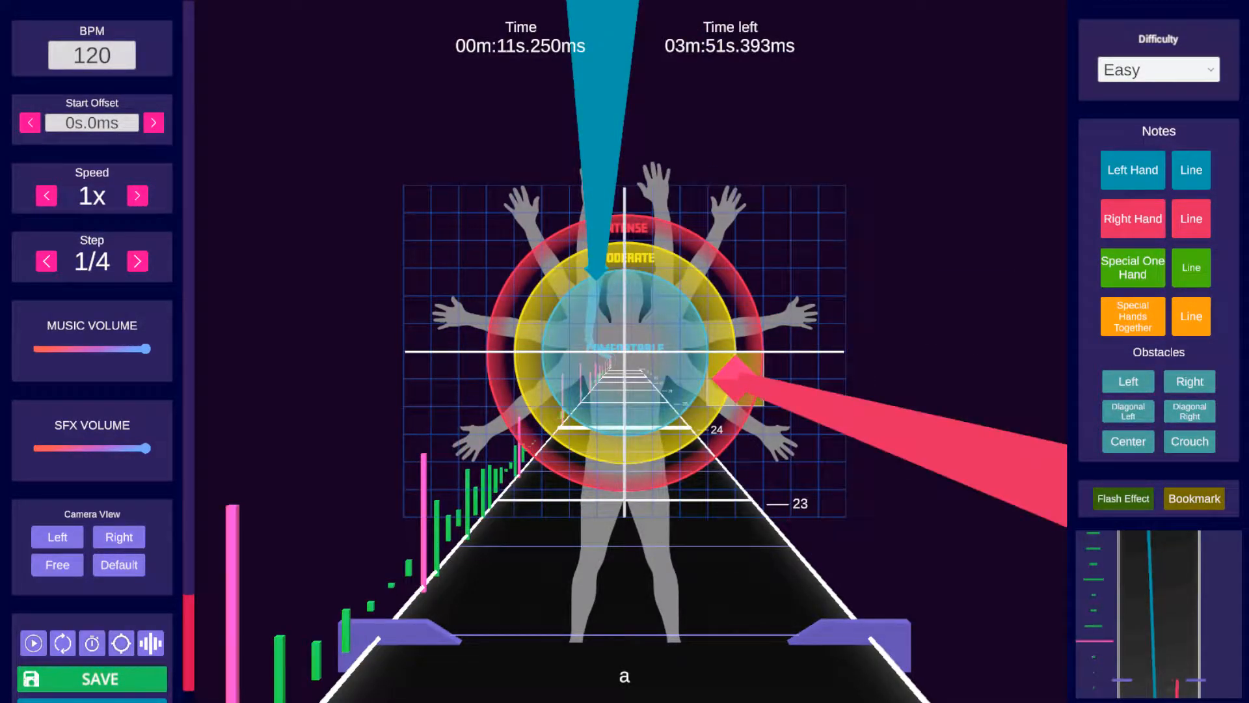
{"action": "scroll", "coordinate": [735, 377], "scroll_direction": "down", "scroll_amount": 12}
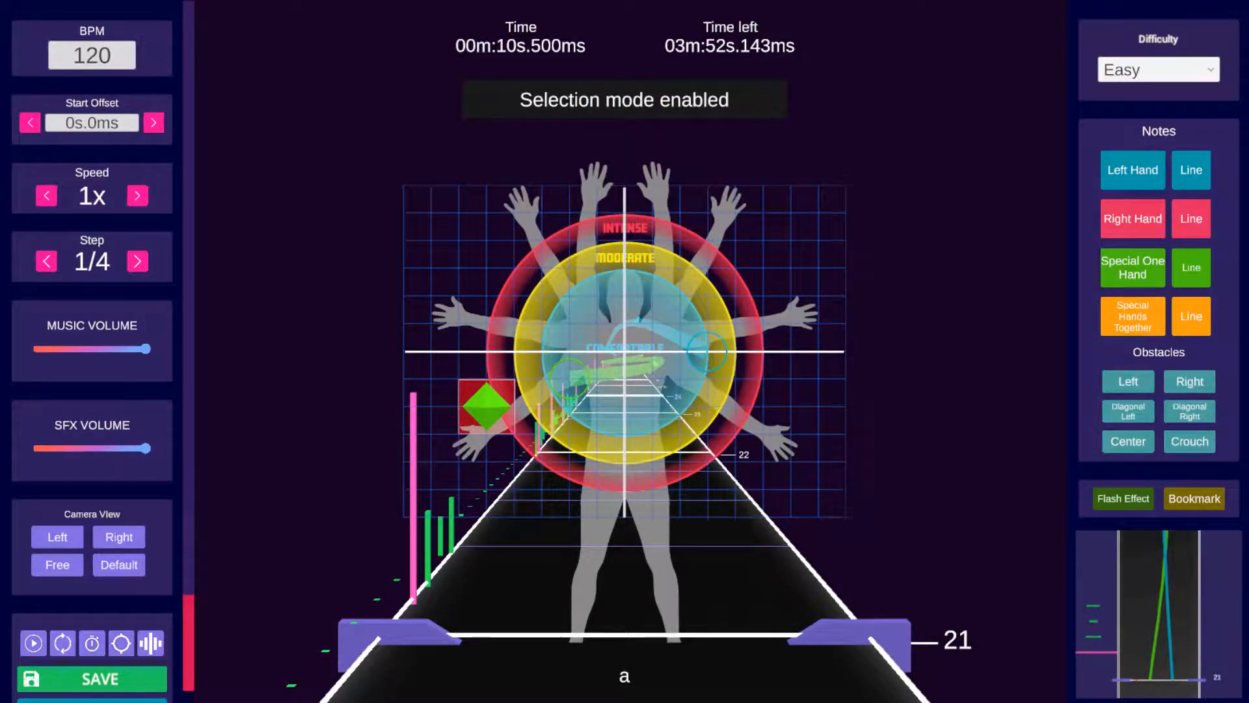
Convert the special one-hand line at 10.5 seconds to right-hand, and switch the other line to special one-hand and back to left-hand.
{"action": "left_click", "coordinate": [1191, 219]}
{"action": "left_click", "coordinate": [486, 434], "text": "shift"}
{"action": "left_click", "coordinate": [1192, 269]}
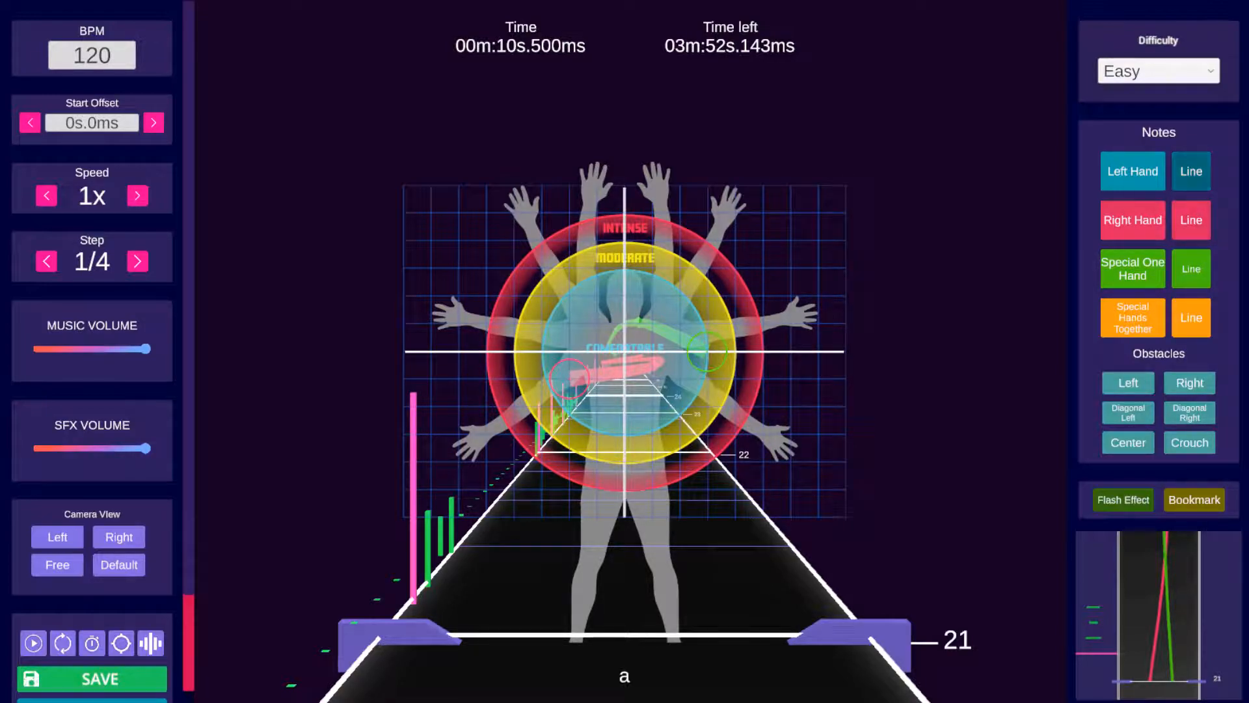
{"action": "left_click", "coordinate": [1191, 171]}
Examine the placed notes and hand lines between 5 and 12.5 seconds of the beatmap.
{"action": "scroll", "coordinate": [737, 351], "scroll_direction": "down", "scroll_amount": 20}
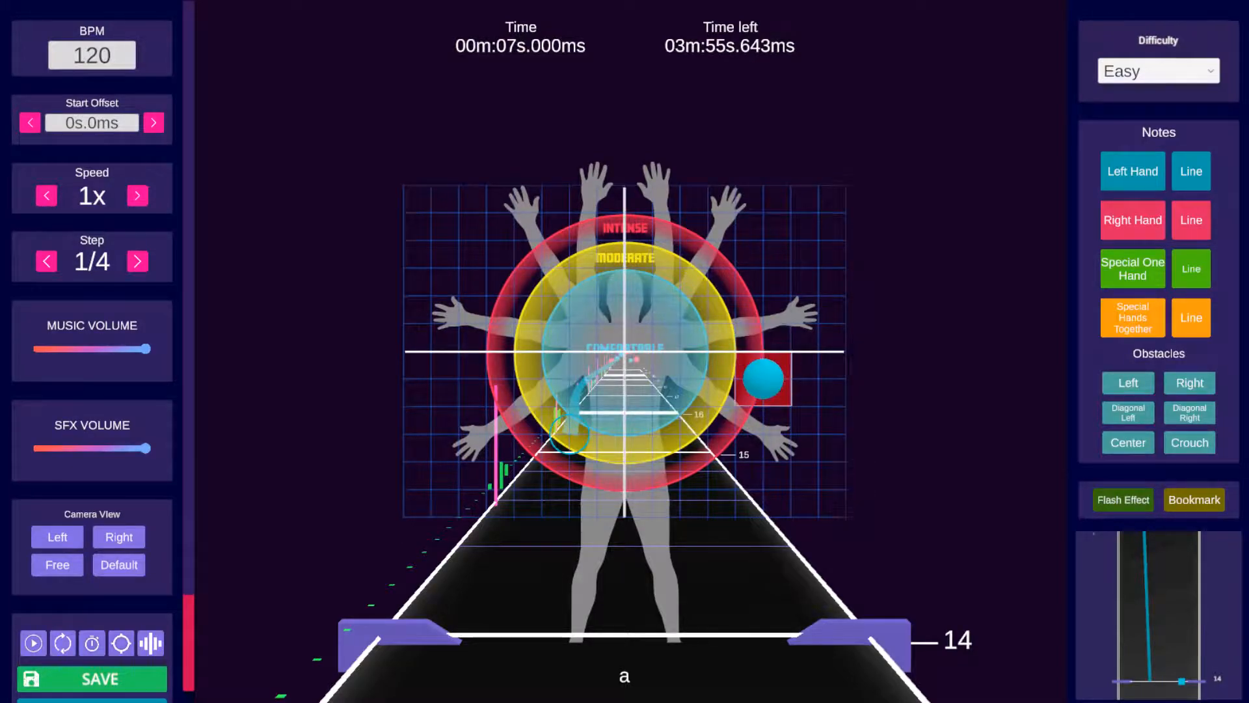
{"action": "scroll", "coordinate": [736, 407], "scroll_direction": "up", "scroll_amount": 17}
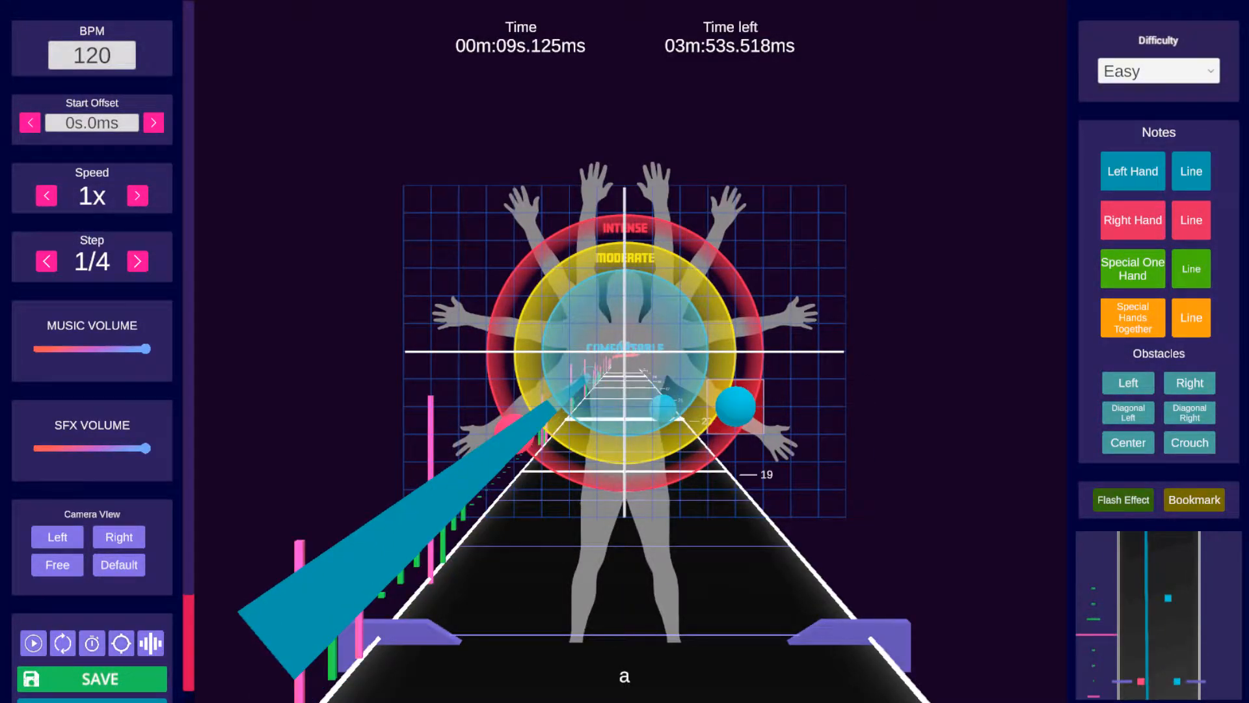
{"action": "scroll", "coordinate": [735, 406], "scroll_direction": "up", "scroll_amount": 20}
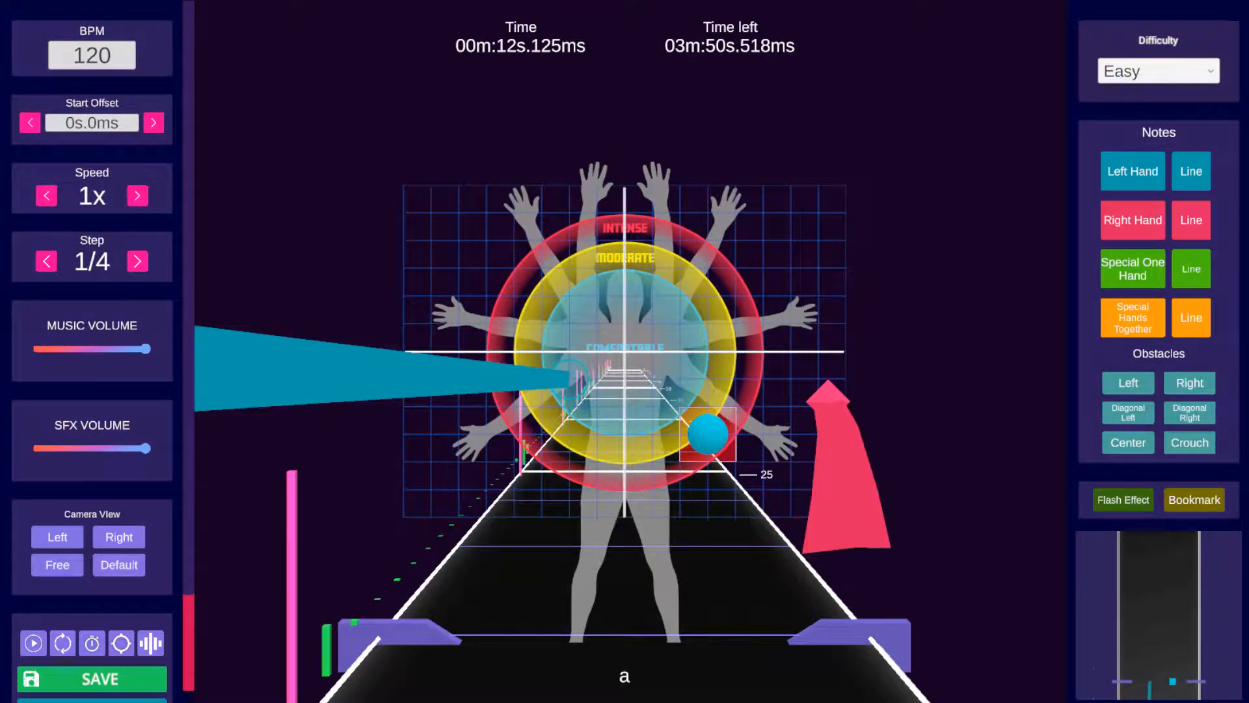
{"action": "scroll", "coordinate": [708, 434], "scroll_direction": "down", "scroll_amount": 20}
{"action": "scroll", "coordinate": [707, 434], "scroll_direction": "up", "scroll_amount": 13}
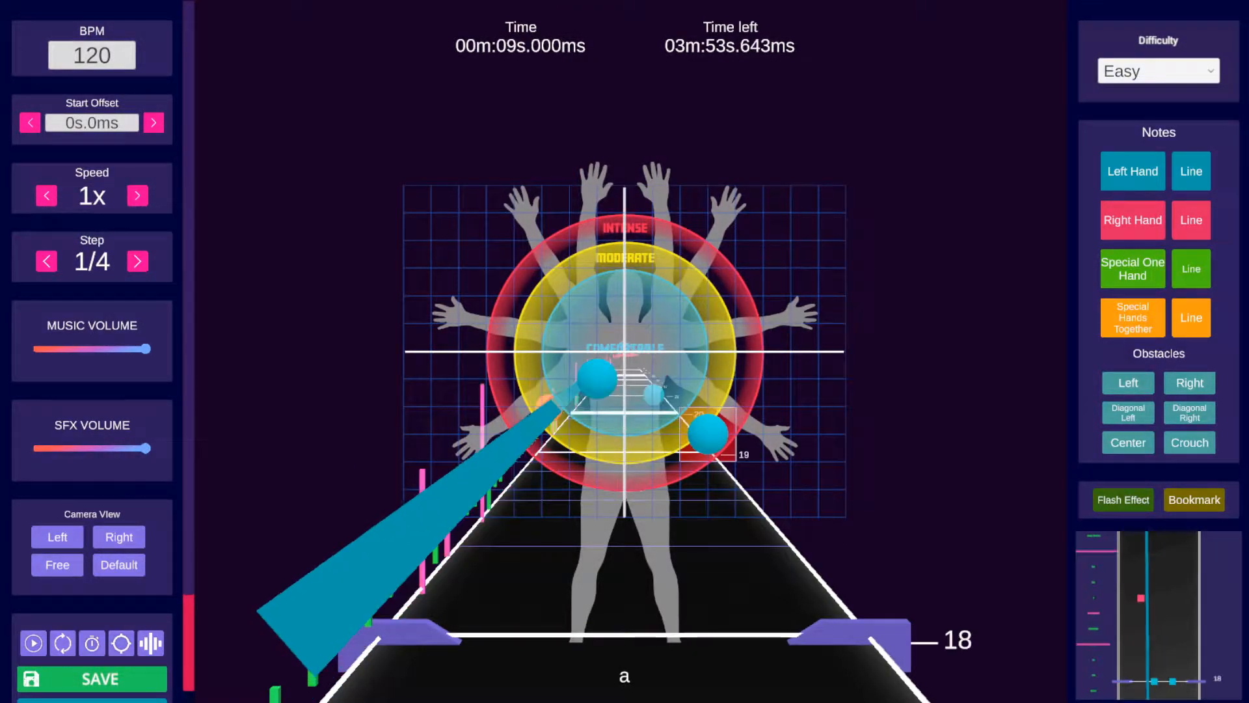
{"action": "scroll", "coordinate": [707, 434], "scroll_direction": "up", "scroll_amount": 20}
{"action": "scroll", "coordinate": [707, 434], "scroll_direction": "down", "scroll_amount": 7}
{"action": "scroll", "coordinate": [708, 434], "scroll_direction": "down", "scroll_amount": 20}
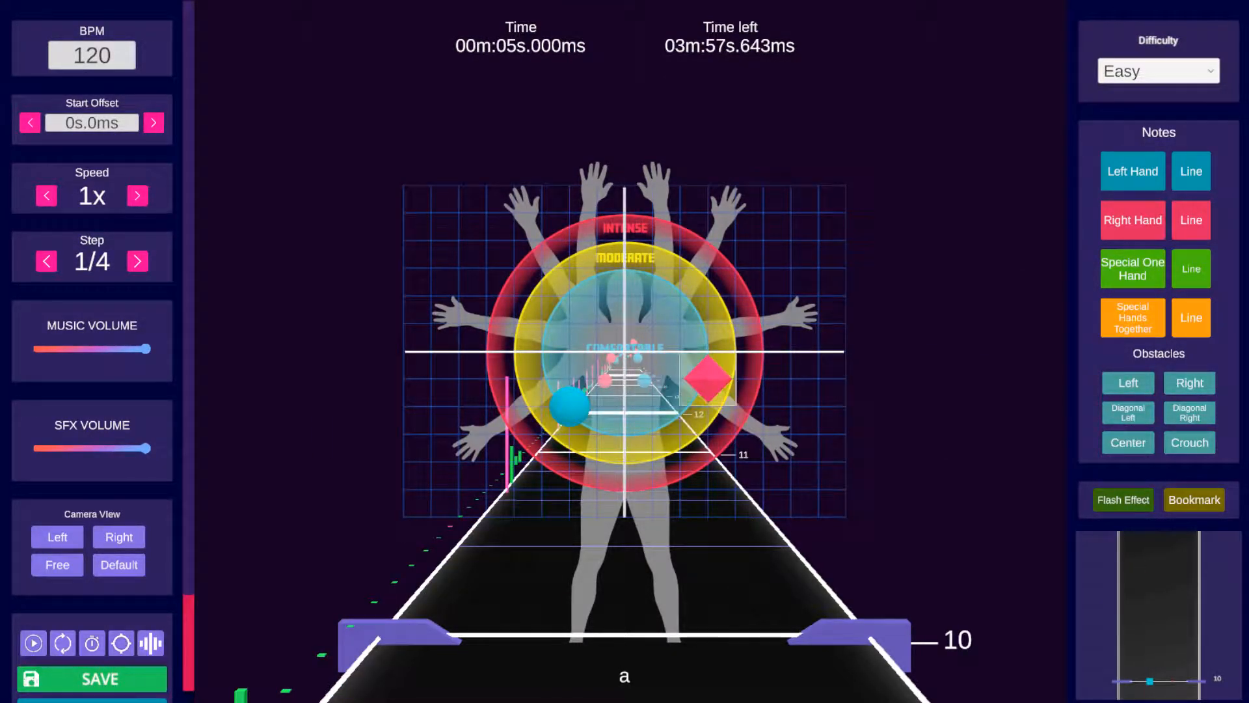
{"action": "scroll", "coordinate": [707, 379], "scroll_direction": "up", "scroll_amount": 20}
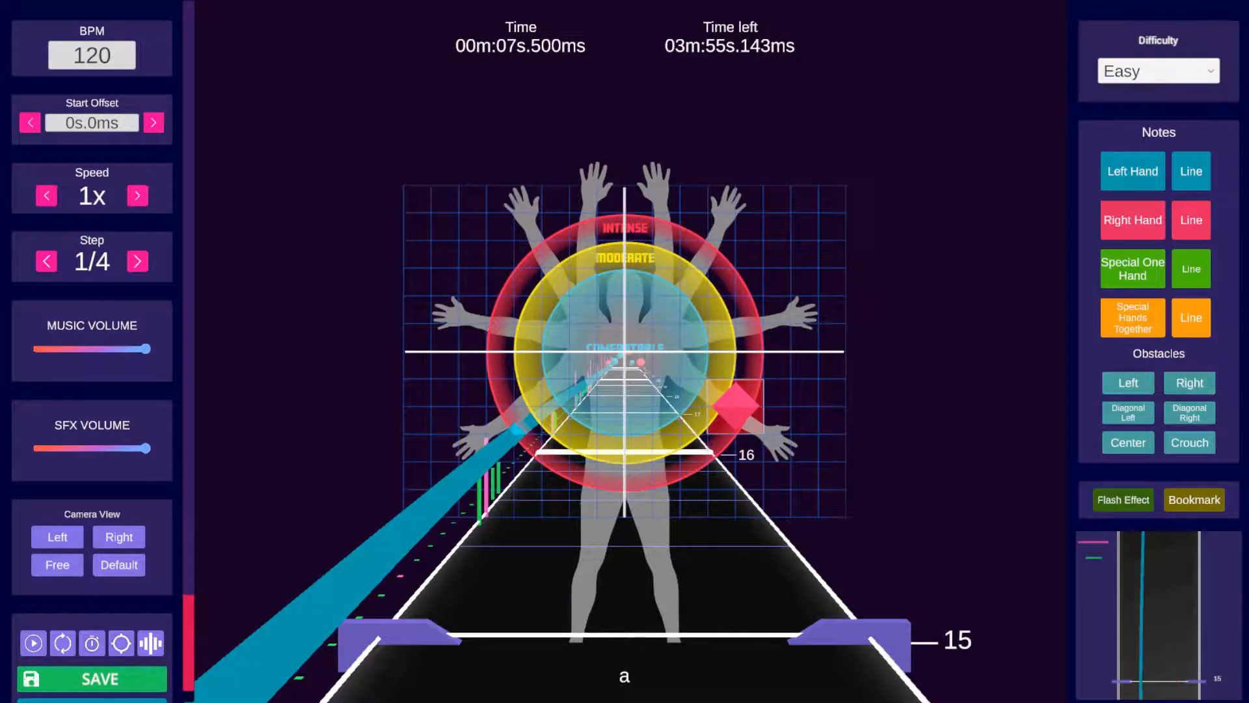
{"action": "scroll", "coordinate": [735, 403], "scroll_direction": "up", "scroll_amount": 5}
{"action": "scroll", "coordinate": [711, 404], "scroll_direction": "down", "scroll_amount": 10}
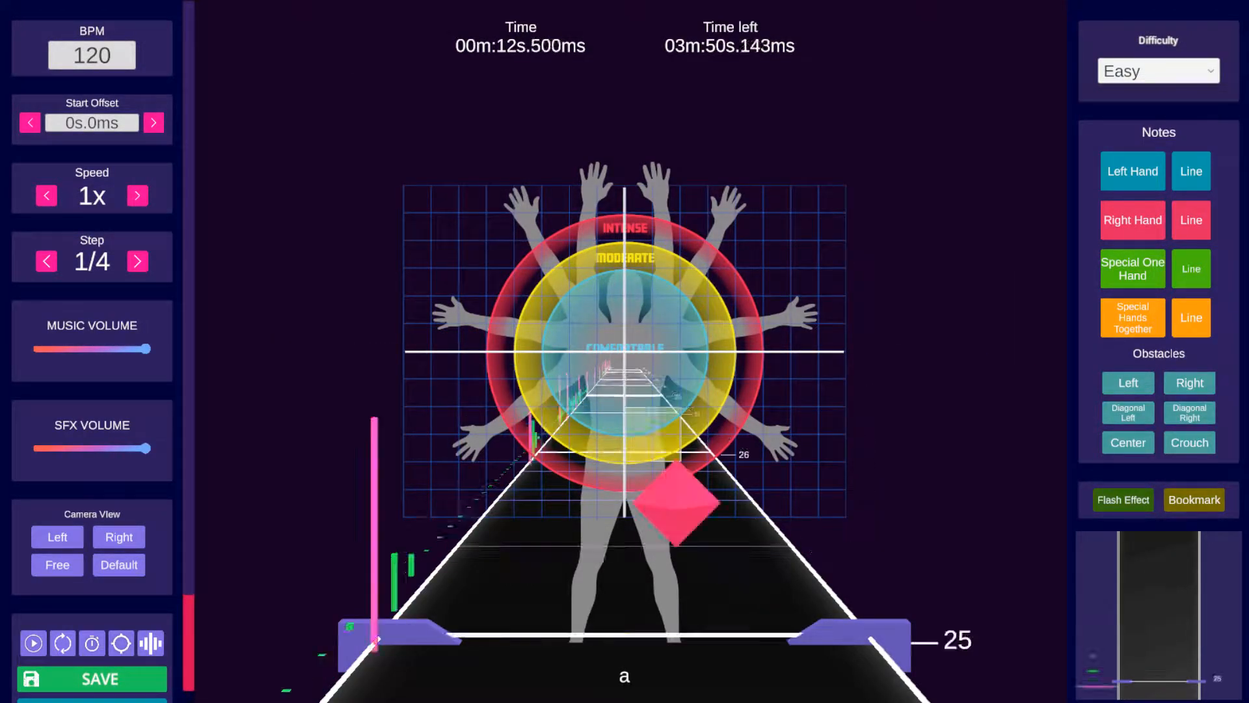
Choose the special one-hand line at 13.25 seconds and set the beat step to 1/1.
{"action": "left_click", "coordinate": [1192, 171]}
{"action": "scroll", "coordinate": [701, 384], "scroll_direction": "up", "scroll_amount": 2}
{"action": "left_click", "coordinate": [1191, 269]}
{"action": "scroll", "coordinate": [680, 378], "scroll_direction": "up", "scroll_amount": 1}
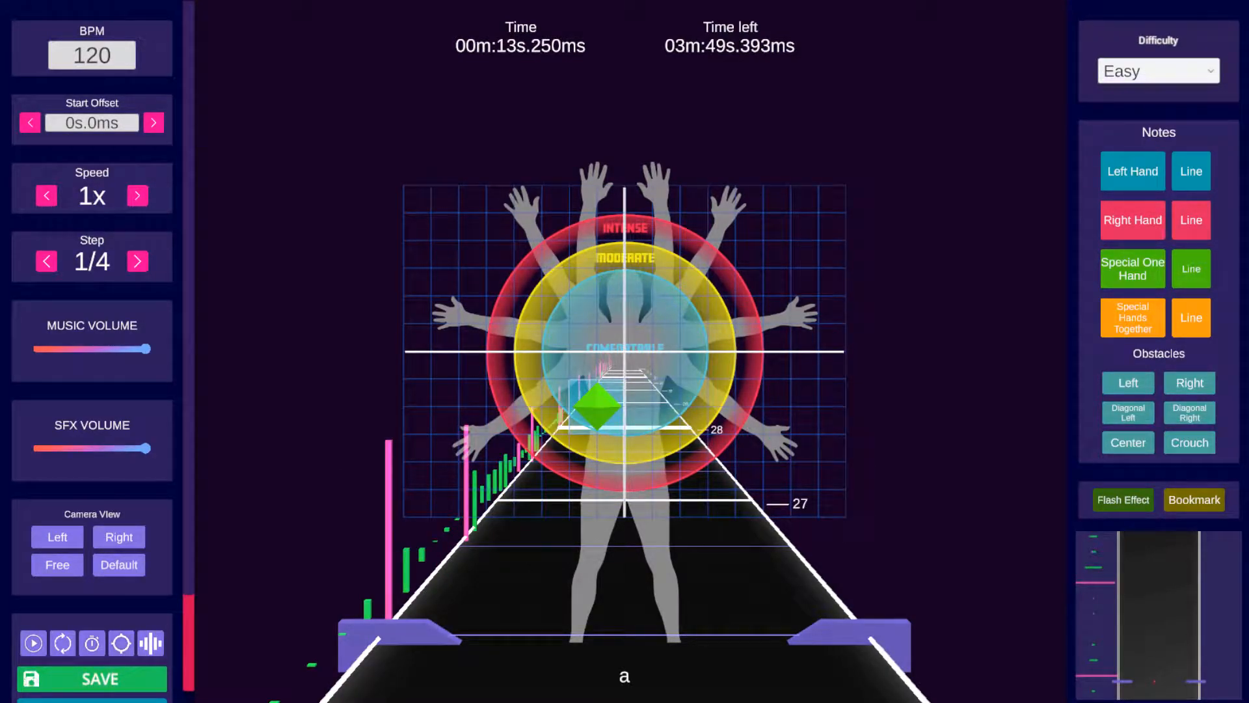
{"action": "left_click", "coordinate": [47, 261]}
{"action": "left_click", "coordinate": [46, 261]}
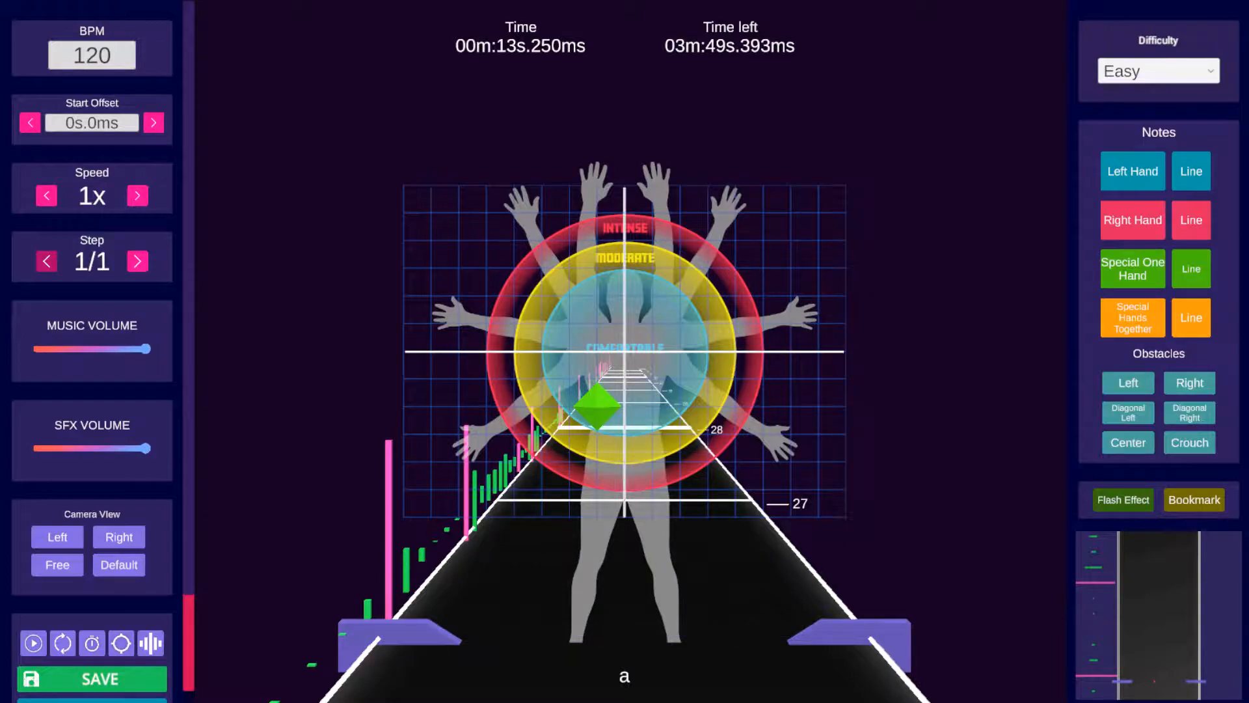
Begin a special one-hand line, placing points alternately on either side of the vertical centre line in the lower comfortable zone up to about 22 seconds.
{"action": "scroll", "coordinate": [653, 406], "scroll_direction": "up", "scroll_amount": 2}
{"action": "left_click", "coordinate": [653, 429]}
{"action": "scroll", "coordinate": [597, 406], "scroll_direction": "up", "scroll_amount": 2}
{"action": "left_click", "coordinate": [597, 416]}
{"action": "scroll", "coordinate": [624, 407], "scroll_direction": "up", "scroll_amount": 2}
{"action": "left_click", "coordinate": [653, 410]}
{"action": "scroll", "coordinate": [597, 400], "scroll_direction": "up", "scroll_amount": 2}
{"action": "left_click", "coordinate": [597, 400]}
{"action": "scroll", "coordinate": [650, 377], "scroll_direction": "up", "scroll_amount": 3}
{"action": "left_click", "coordinate": [649, 377]}
{"action": "scroll", "coordinate": [597, 403], "scroll_direction": "up", "scroll_amount": 2}
{"action": "scroll", "coordinate": [622, 380], "scroll_direction": "up", "scroll_amount": 3}
{"action": "left_click", "coordinate": [625, 379]}
{"action": "scroll", "coordinate": [624, 404], "scroll_direction": "up", "scroll_amount": 5}
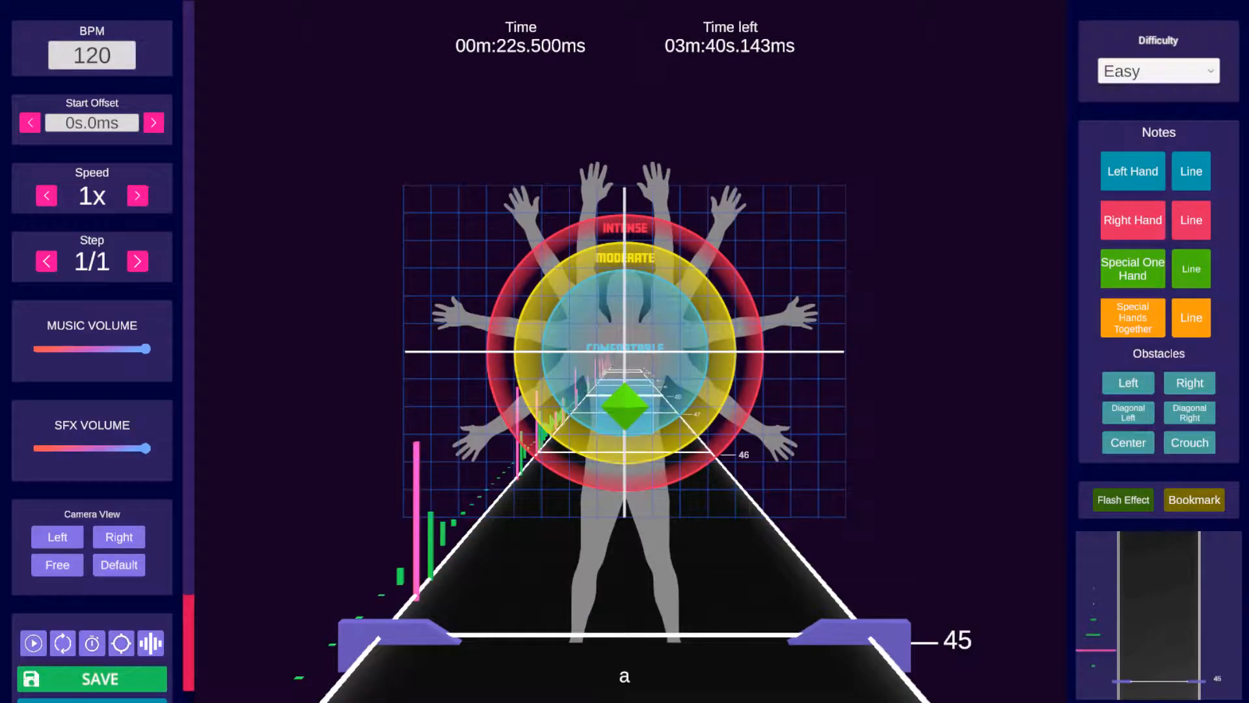
Continue the special one-hand line with points at 22.5, 25 and 27 seconds, and finish it just below the centre at 28.5 seconds.
{"action": "left_click", "coordinate": [596, 404]}
{"action": "scroll", "coordinate": [625, 432], "scroll_direction": "up", "scroll_amount": 3}
{"action": "left_click", "coordinate": [625, 432]}
{"action": "scroll", "coordinate": [680, 406], "scroll_direction": "up", "scroll_amount": 4}
{"action": "left_click", "coordinate": [680, 406]}
{"action": "scroll", "coordinate": [624, 407], "scroll_direction": "up", "scroll_amount": 3}
{"action": "left_click", "coordinate": [625, 406]}
{"action": "scroll", "coordinate": [708, 407], "scroll_direction": "down", "scroll_amount": 3}
Break the special one-hand line at its 25-second point.
{"action": "scroll", "coordinate": [708, 400], "scroll_direction": "down", "scroll_amount": 8}
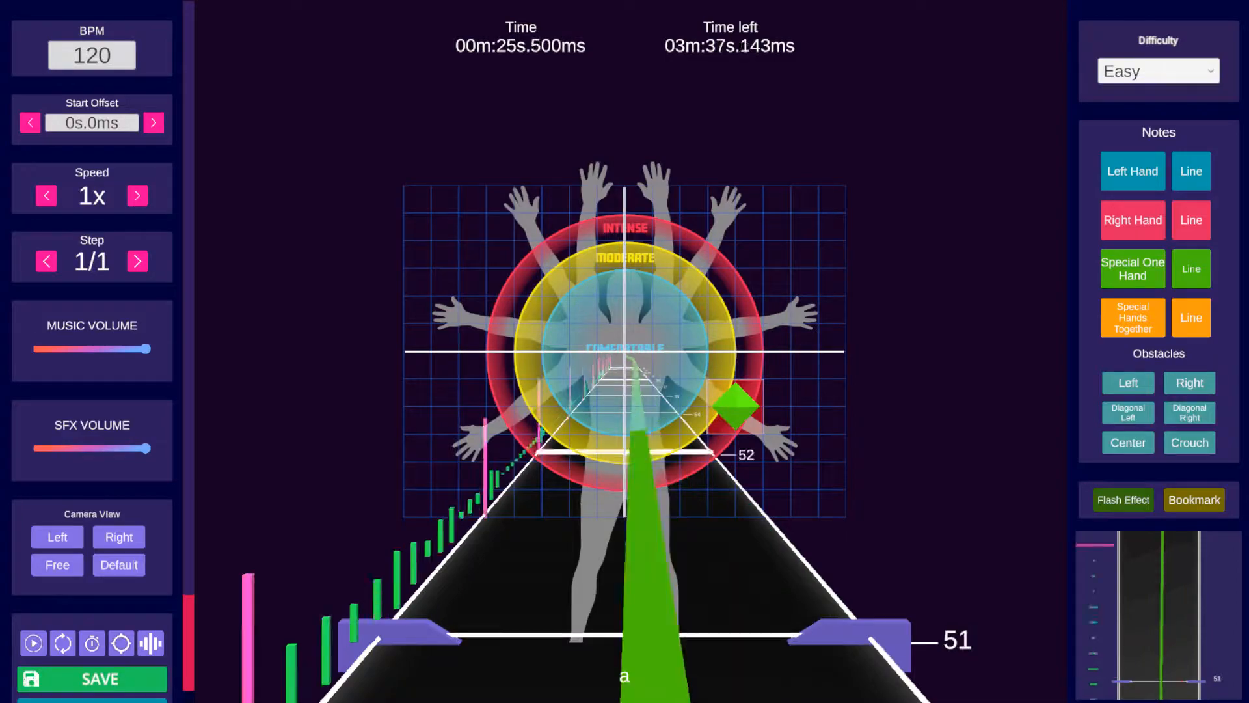
{"action": "scroll", "coordinate": [764, 404], "scroll_direction": "down", "scroll_amount": 1}
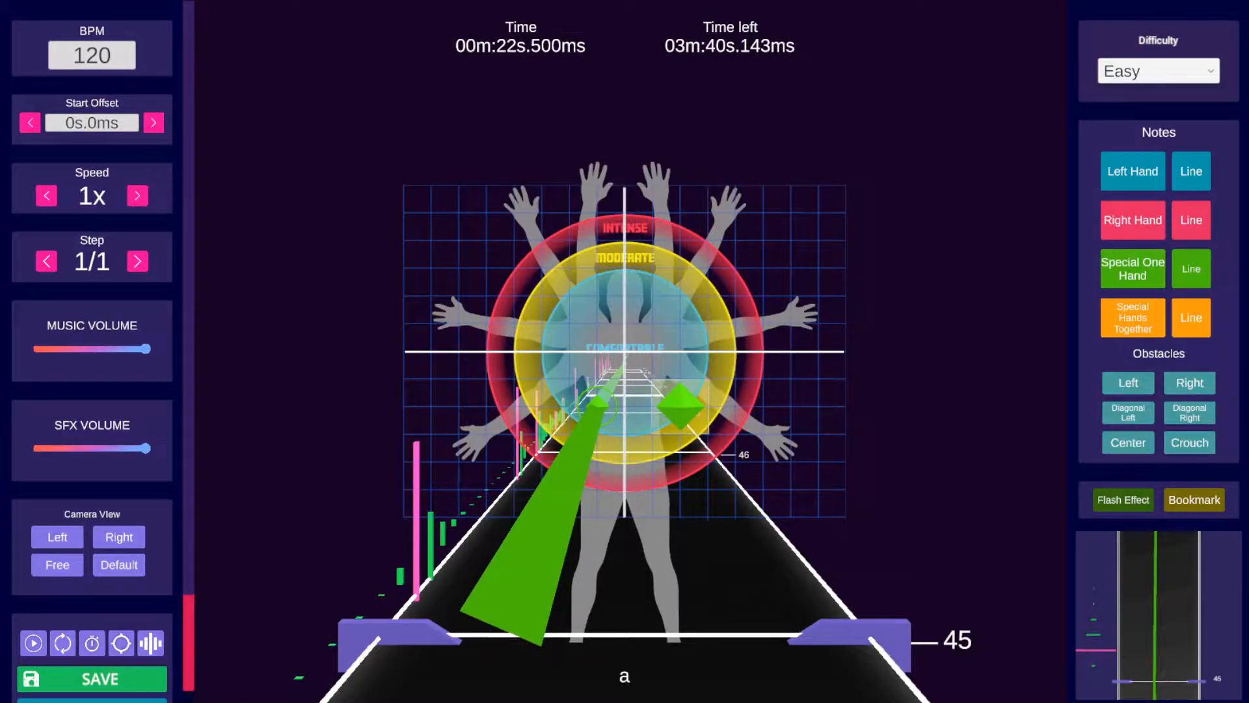
{"action": "scroll", "coordinate": [736, 410], "scroll_direction": "up", "scroll_amount": 6}
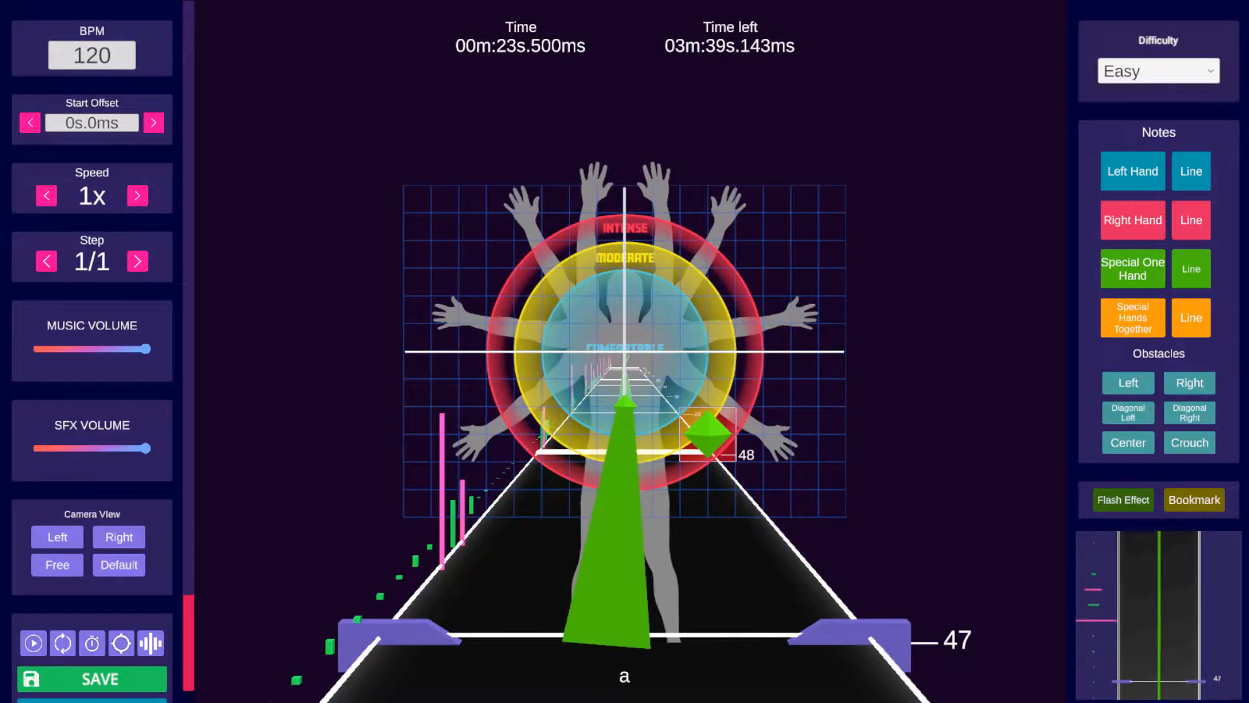
{"action": "scroll", "coordinate": [735, 434], "scroll_direction": "down", "scroll_amount": 1}
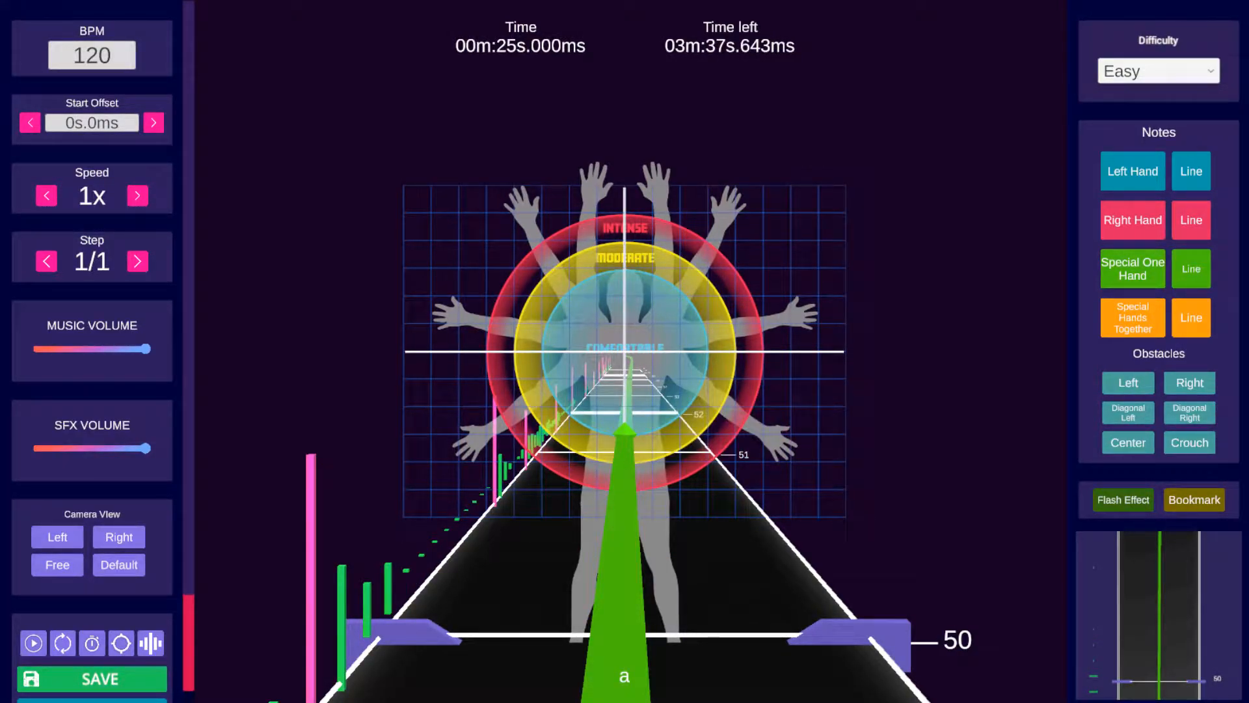
{"action": "left_click", "coordinate": [624, 434]}
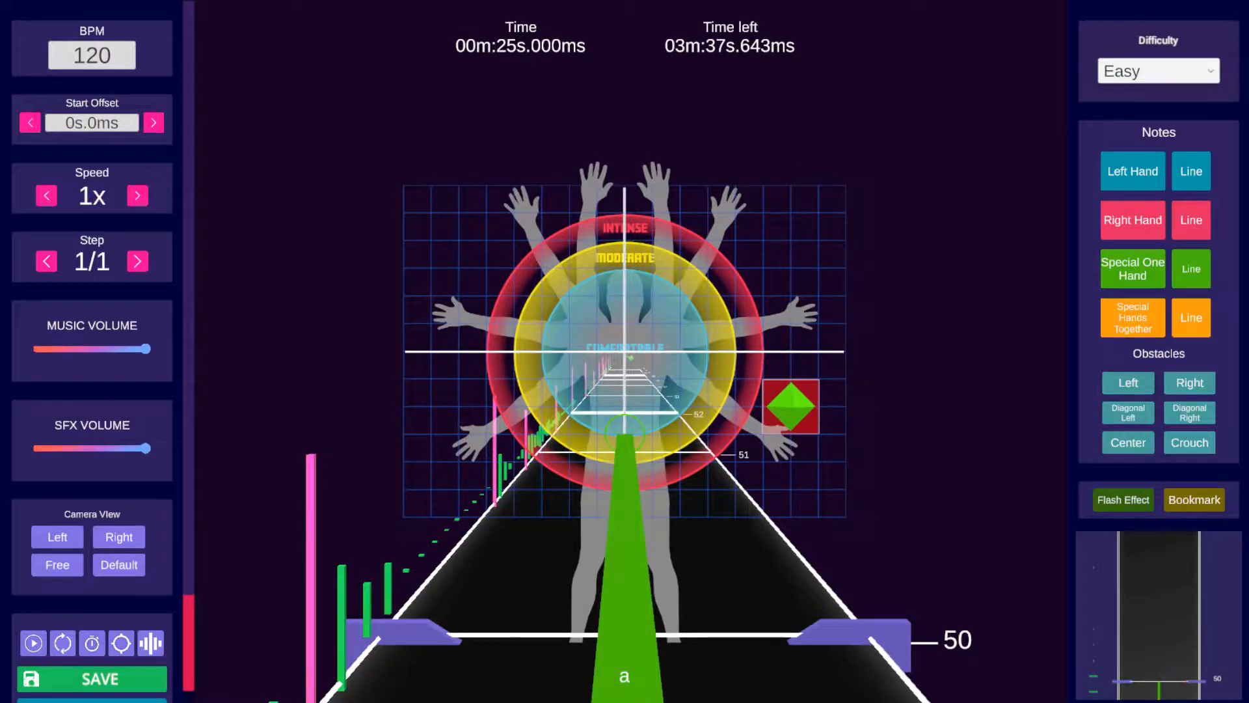
Rejoin the special one-hand line at 25 seconds and move that point to the lower-left edge of the yellow zone.
{"action": "scroll", "coordinate": [791, 378], "scroll_direction": "down", "scroll_amount": 8}
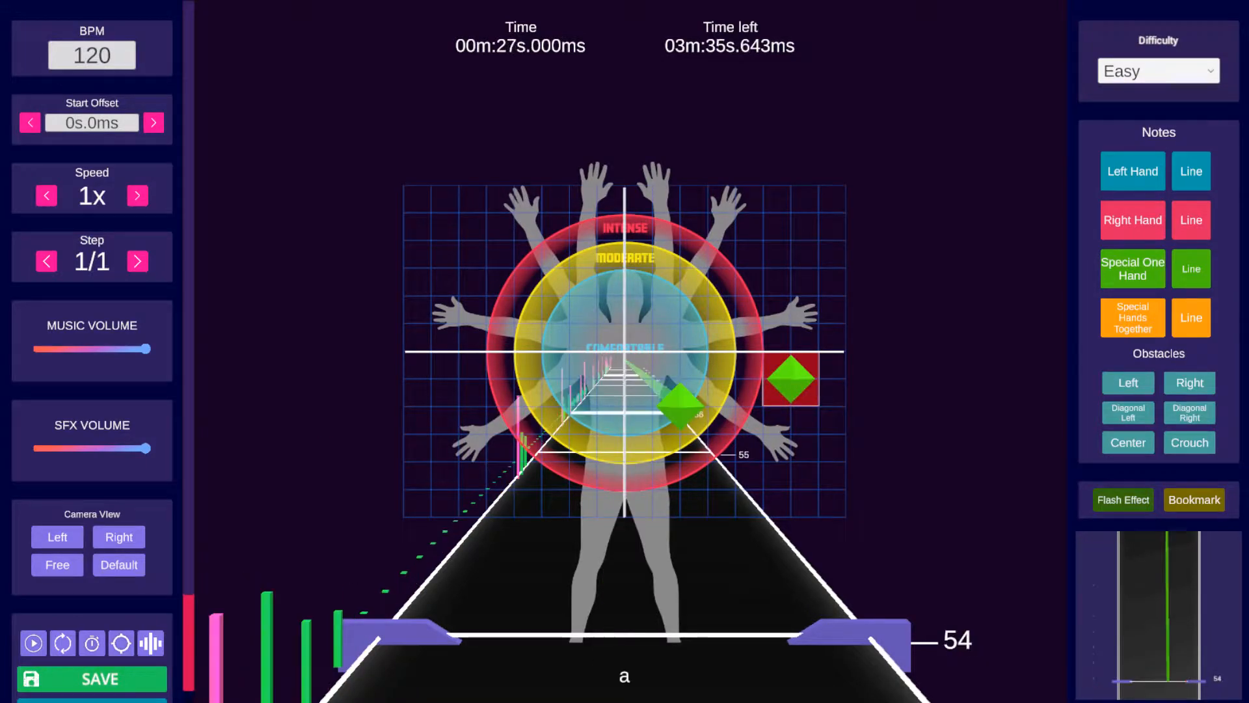
{"action": "scroll", "coordinate": [791, 378], "scroll_direction": "up", "scroll_amount": 3}
{"action": "scroll", "coordinate": [790, 378], "scroll_direction": "up", "scroll_amount": 2}
{"action": "scroll", "coordinate": [791, 378], "scroll_direction": "down", "scroll_amount": 1}
{"action": "scroll", "coordinate": [790, 379], "scroll_direction": "up", "scroll_amount": 5}
{"action": "scroll", "coordinate": [790, 378], "scroll_direction": "up", "scroll_amount": 2}
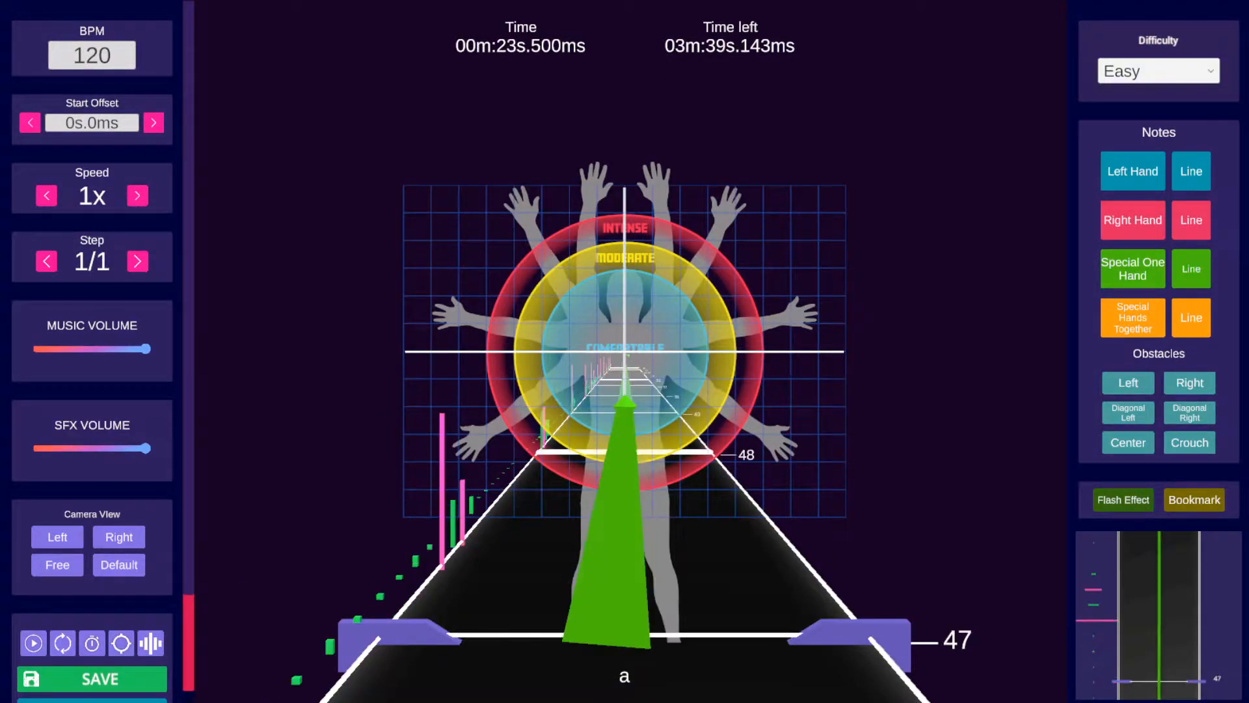
{"action": "scroll", "coordinate": [791, 379], "scroll_direction": "down", "scroll_amount": 5}
{"action": "scroll", "coordinate": [790, 379], "scroll_direction": "up", "scroll_amount": 3}
{"action": "scroll", "coordinate": [790, 379], "scroll_direction": "down", "scroll_amount": 1}
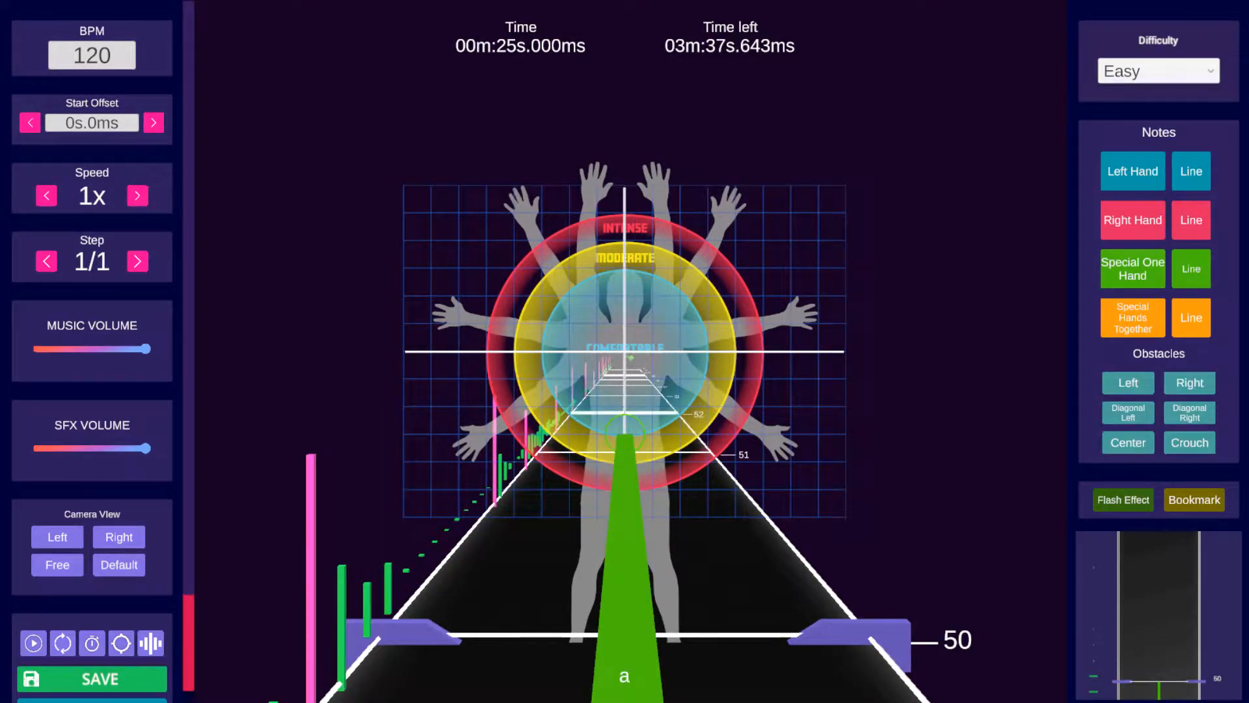
{"action": "left_click", "coordinate": [625, 434]}
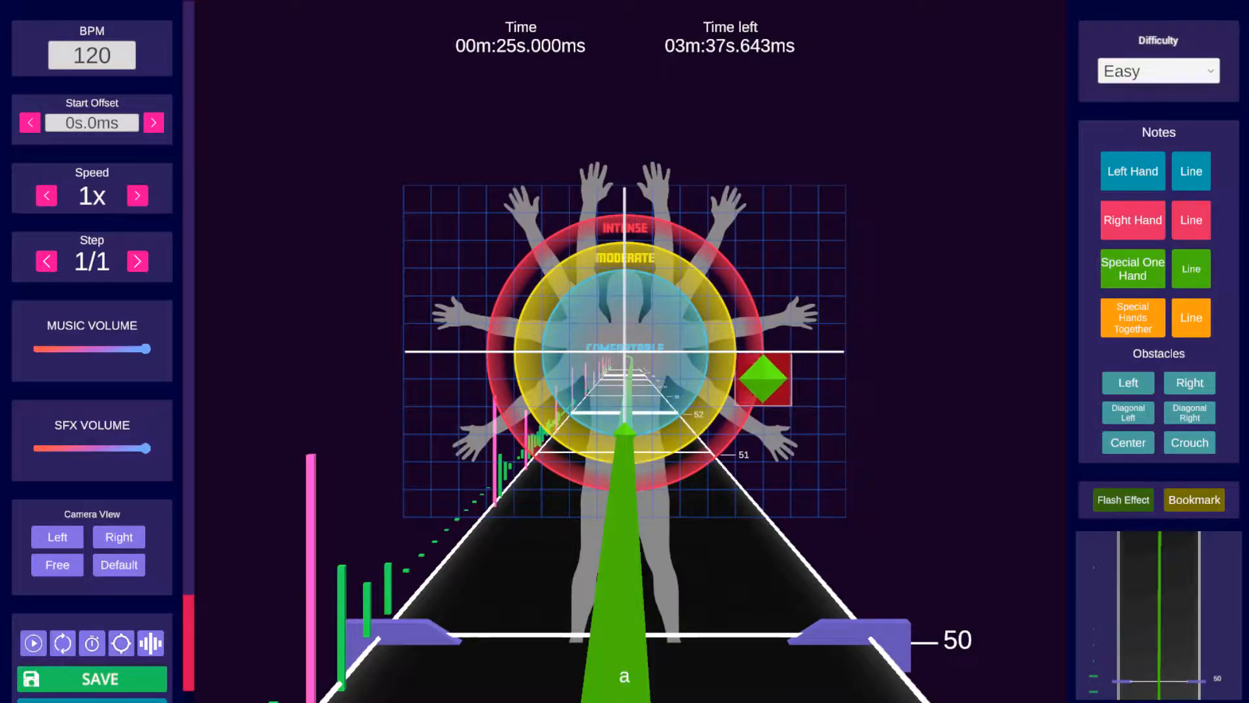
{"action": "left_click", "coordinate": [680, 434]}
{"action": "left_click", "coordinate": [542, 434]}
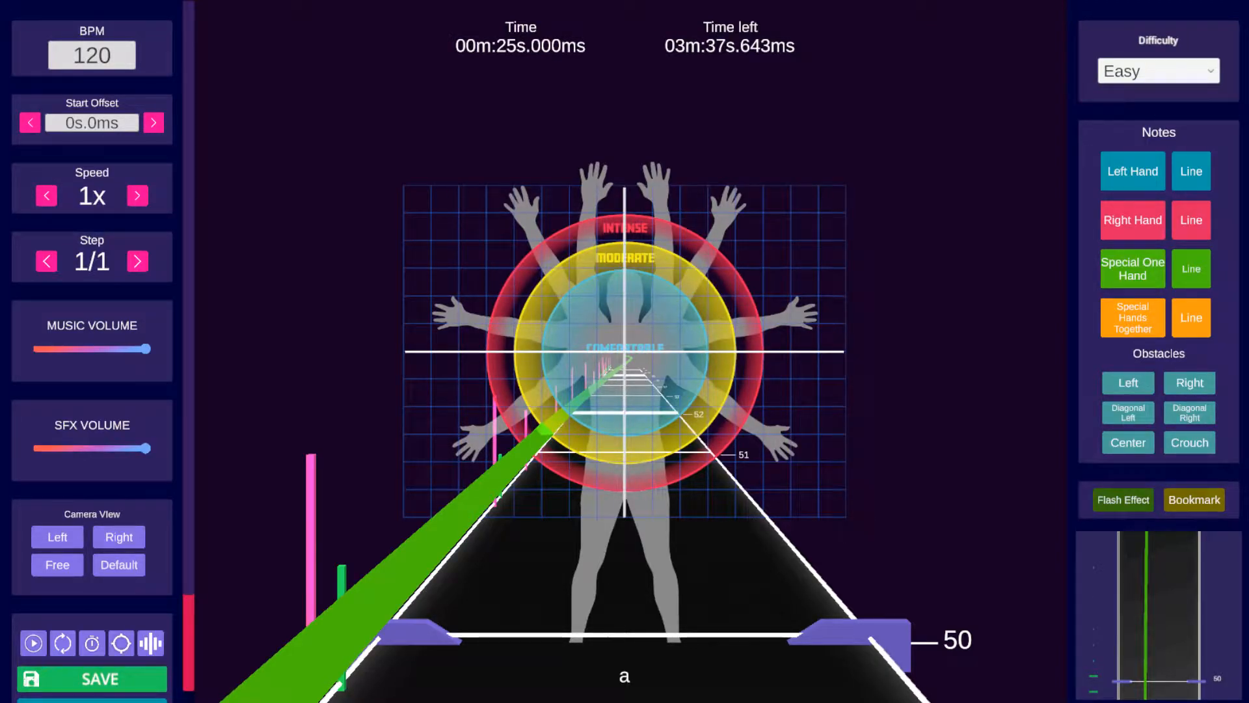
Try a left-hand note at the lower-right edge of the red ring at 25 seconds.
{"action": "left_click", "coordinate": [1132, 171]}
{"action": "left_click", "coordinate": [764, 406]}
{"action": "left_click", "coordinate": [763, 406]}
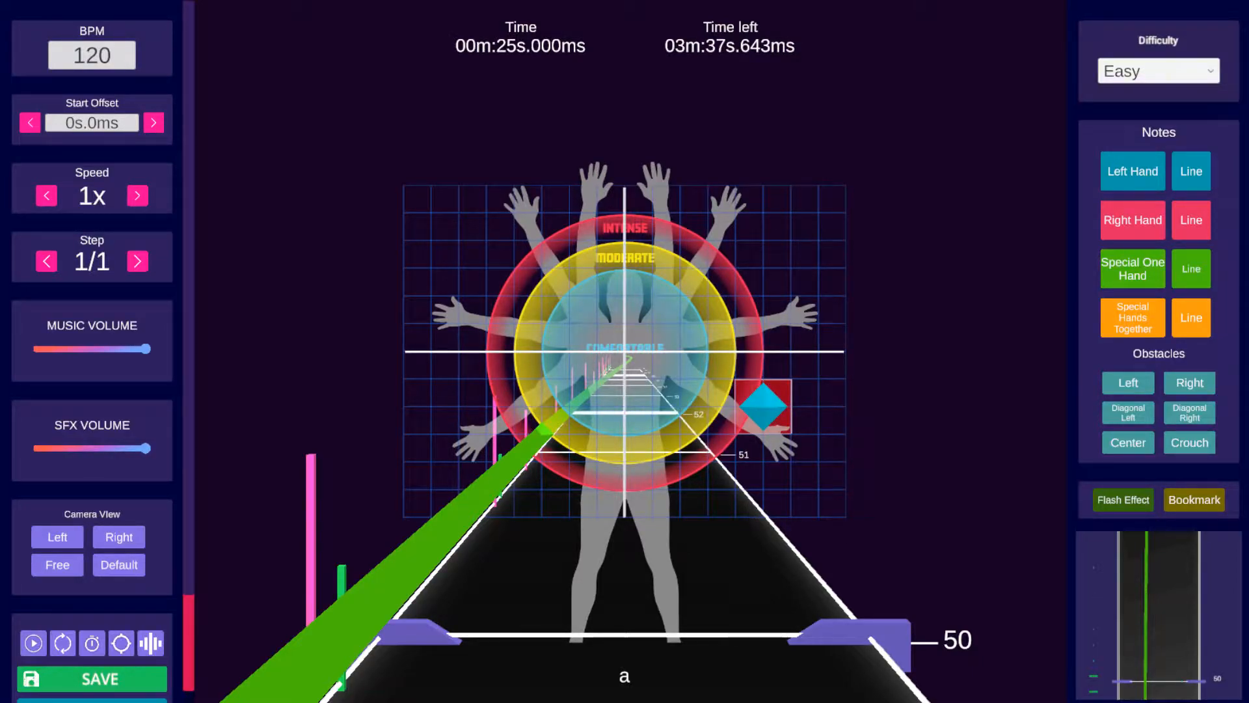
{"action": "left_click", "coordinate": [764, 405]}
{"action": "left_click", "coordinate": [763, 406]}
Try a right-hand note on the right side of the grid at 25 seconds and move it between cells.
{"action": "key", "text": "2"}
{"action": "left_click", "coordinate": [763, 405]}
{"action": "left_click", "coordinate": [736, 378]}
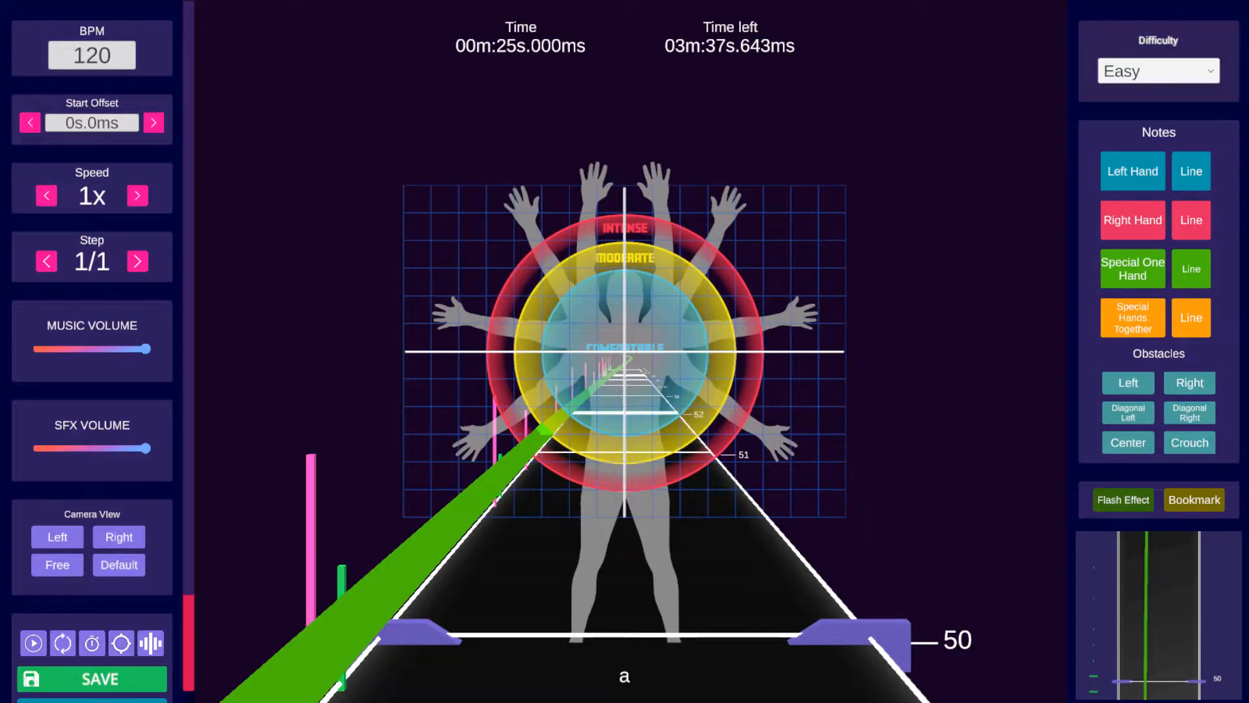
{"action": "scroll", "coordinate": [708, 434], "scroll_direction": "down", "scroll_amount": 1}
{"action": "scroll", "coordinate": [708, 434], "scroll_direction": "up", "scroll_amount": 1}
{"action": "scroll", "coordinate": [708, 434], "scroll_direction": "up", "scroll_amount": 1}
{"action": "scroll", "coordinate": [708, 434], "scroll_direction": "down", "scroll_amount": 1}
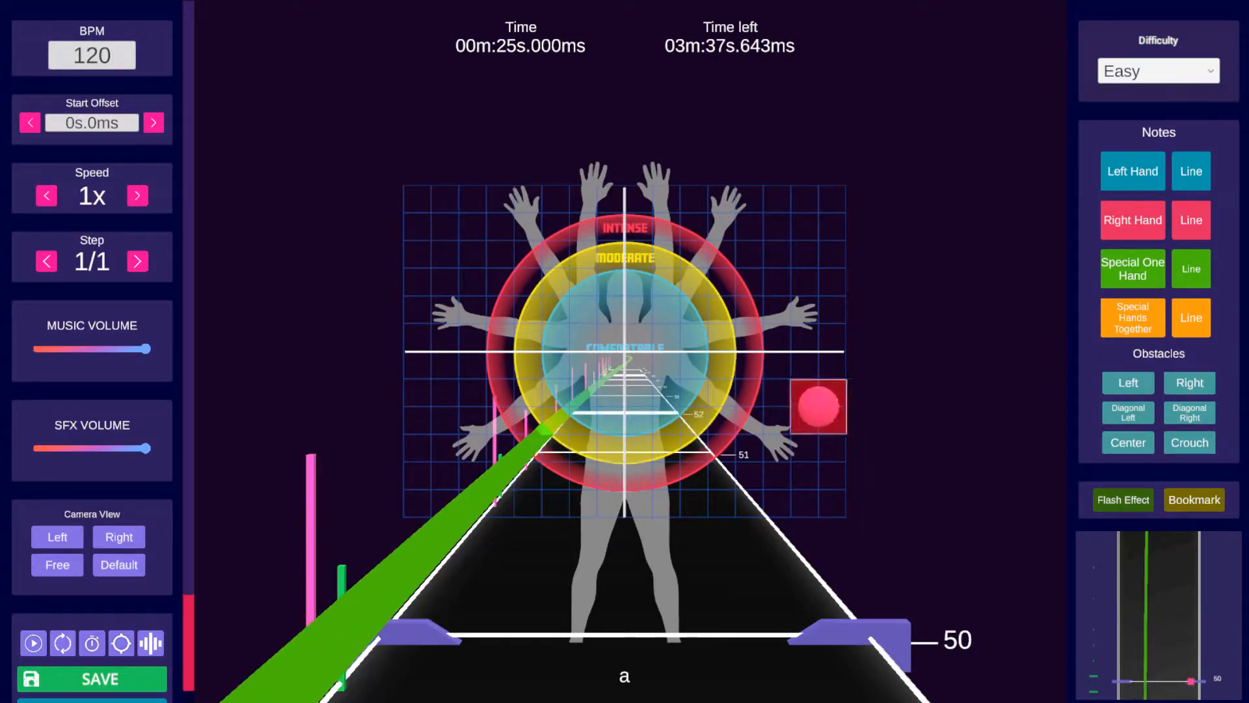
{"action": "scroll", "coordinate": [542, 433], "scroll_direction": "down", "scroll_amount": 3}
{"action": "scroll", "coordinate": [759, 351], "scroll_direction": "up", "scroll_amount": 3}
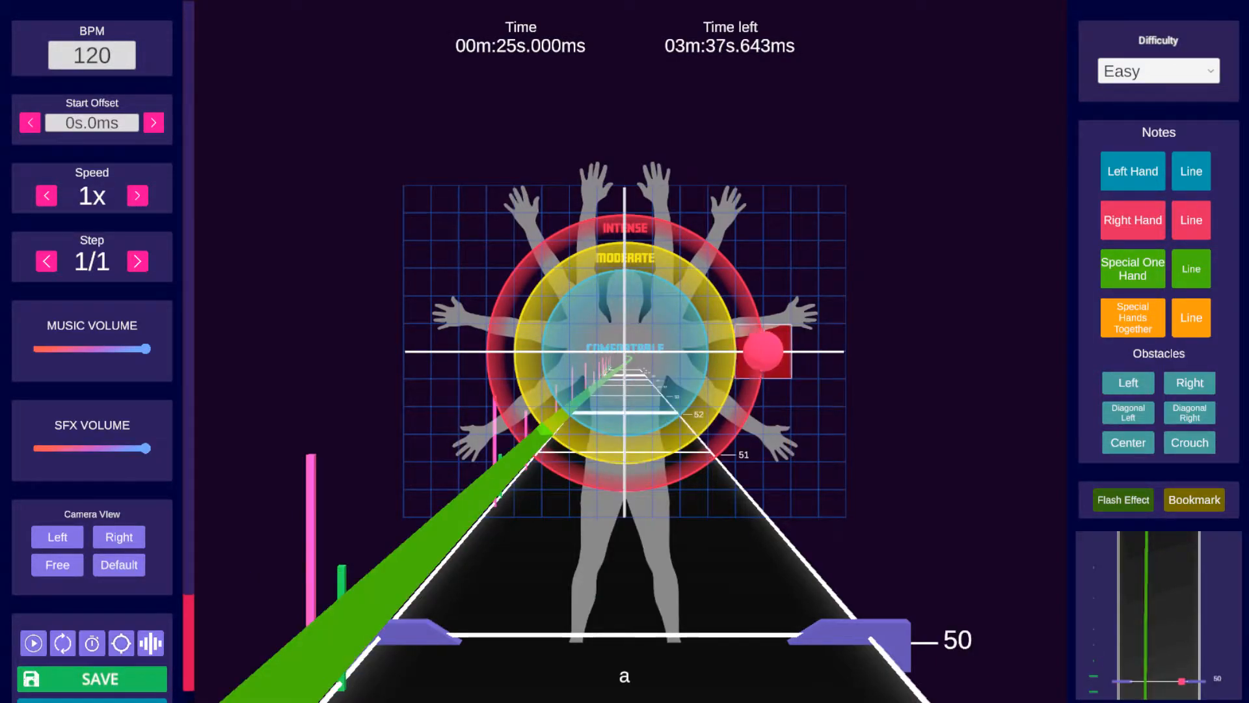
Switch back to the special one-hand line and adjust the bend at the line's 25-second point.
{"action": "left_click", "coordinate": [1191, 268]}
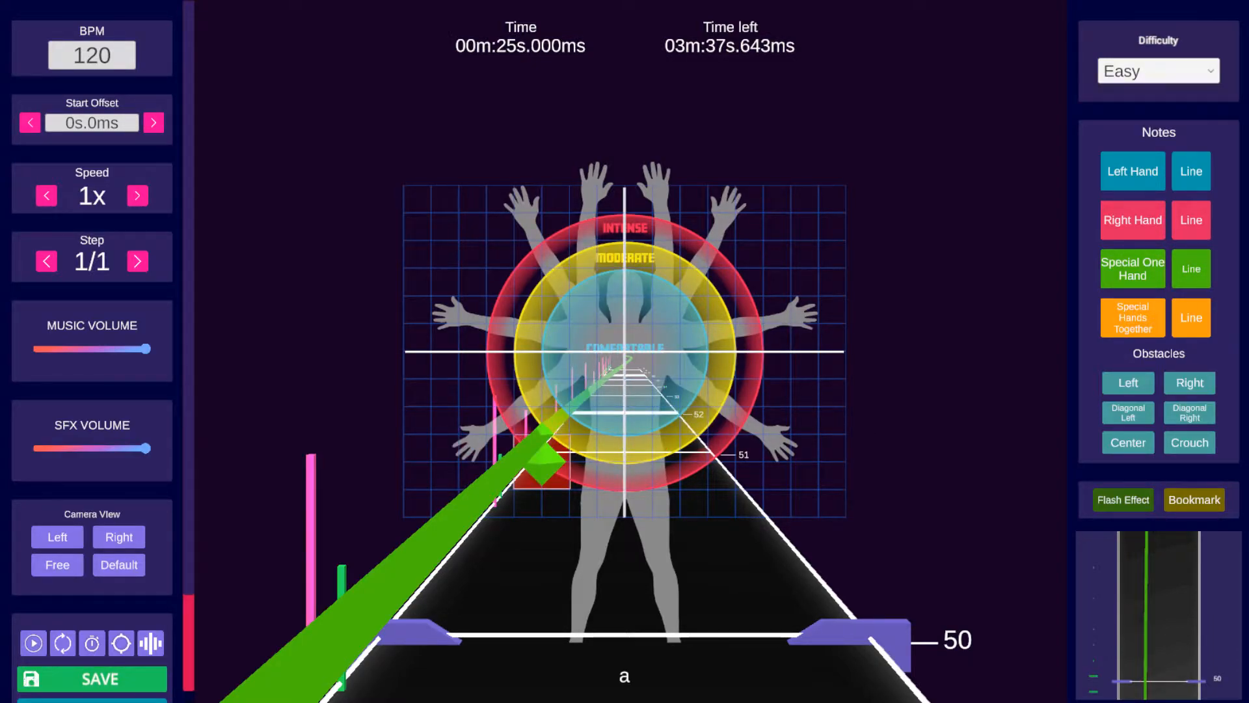
{"action": "left_click", "coordinate": [536, 430]}
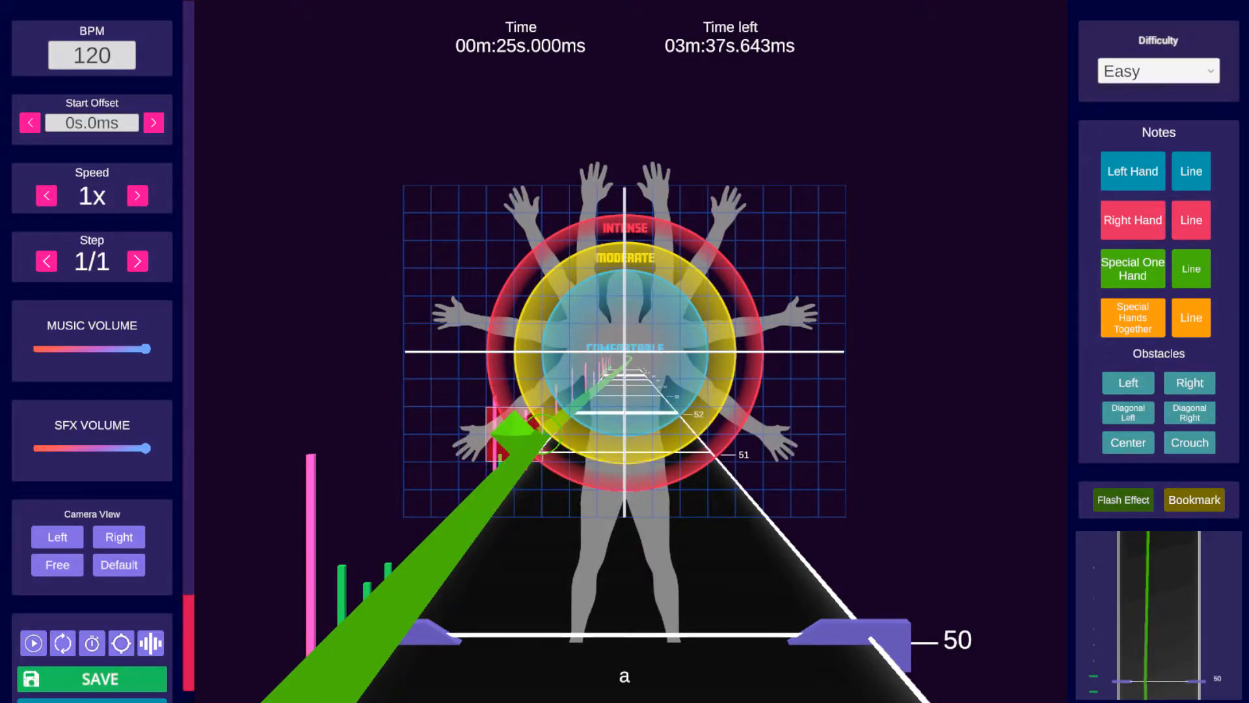
{"action": "scroll", "coordinate": [708, 488], "scroll_direction": "up", "scroll_amount": 4}
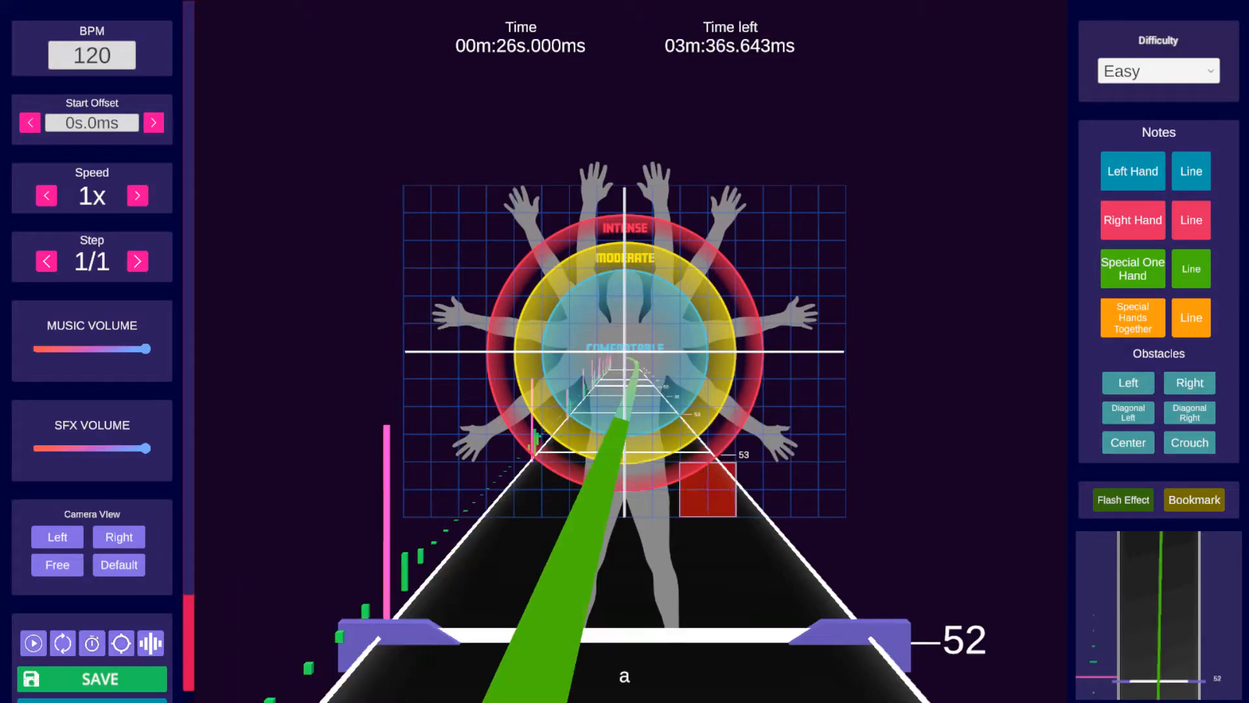
{"action": "scroll", "coordinate": [735, 488], "scroll_direction": "up", "scroll_amount": 4}
{"action": "scroll", "coordinate": [735, 488], "scroll_direction": "down", "scroll_amount": 1}
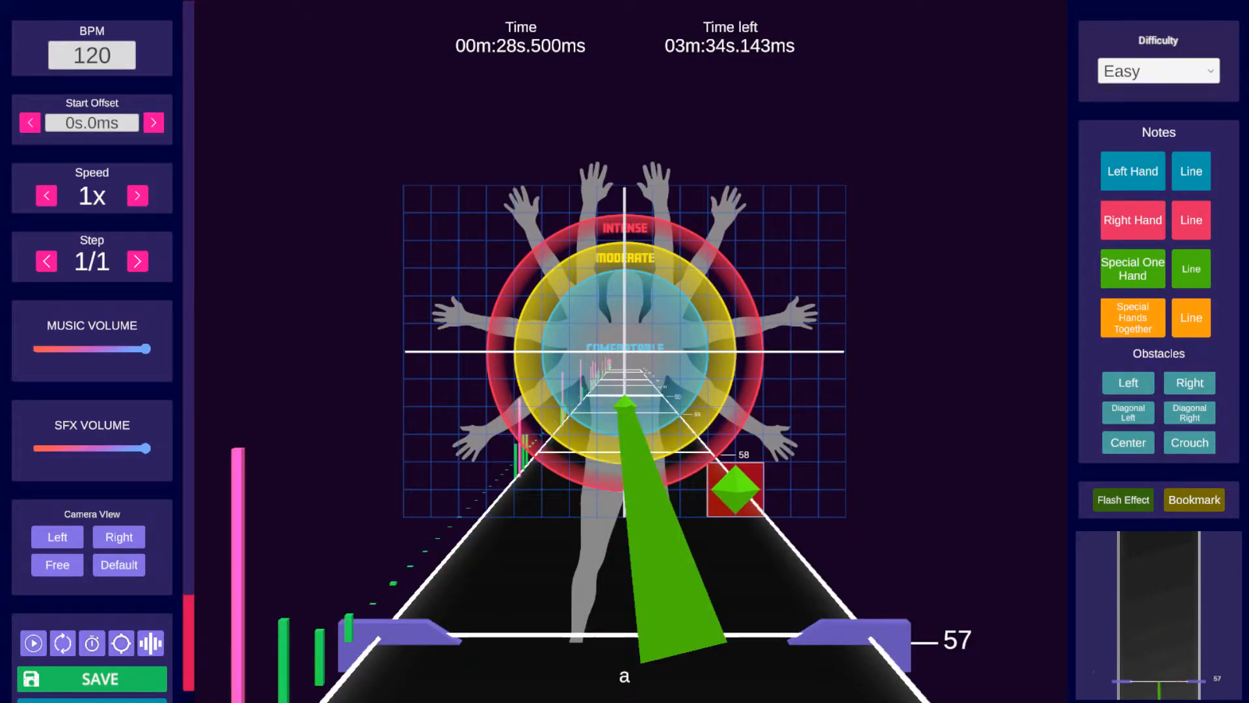
{"action": "scroll", "coordinate": [735, 488], "scroll_direction": "up", "scroll_amount": 5}
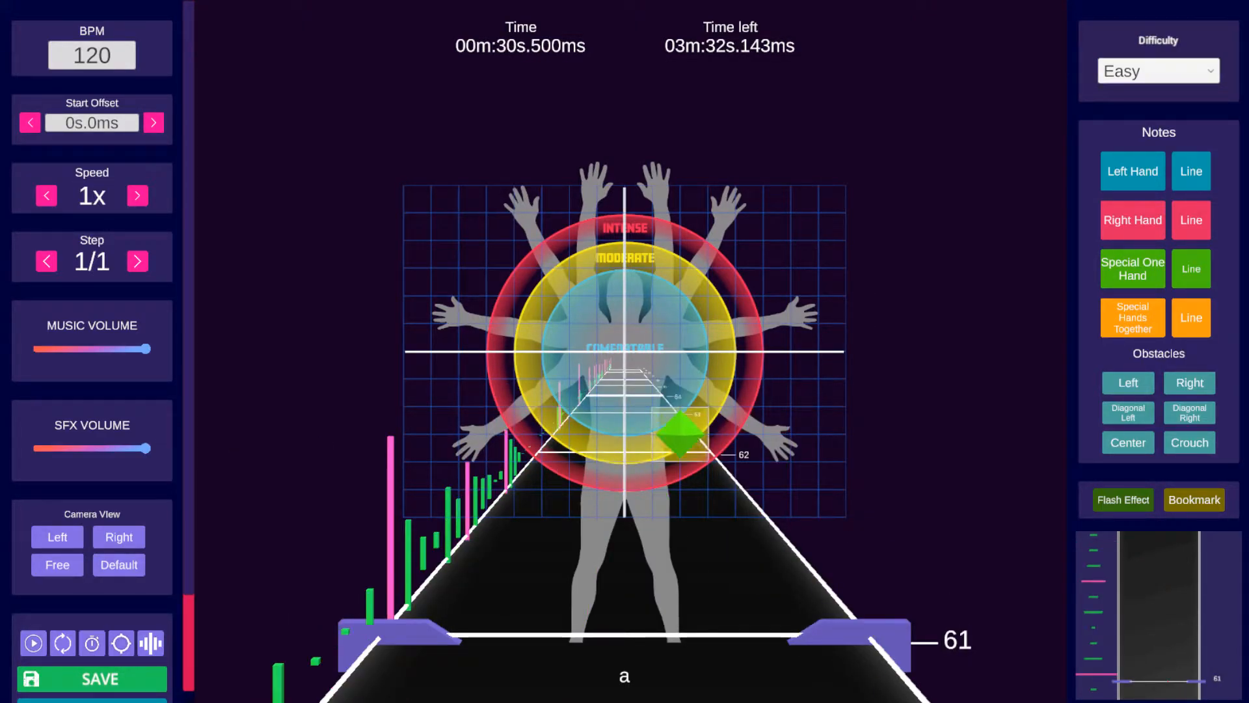
Draw a second special one-hand line straight along the vertical centre line from 31 to about 35.5 seconds, below the grid's centre.
{"action": "left_click", "coordinate": [625, 434]}
{"action": "scroll", "coordinate": [653, 406], "scroll_direction": "up", "scroll_amount": 5}
{"action": "left_click", "coordinate": [624, 434]}
{"action": "scroll", "coordinate": [624, 416], "scroll_direction": "up", "scroll_amount": 4}
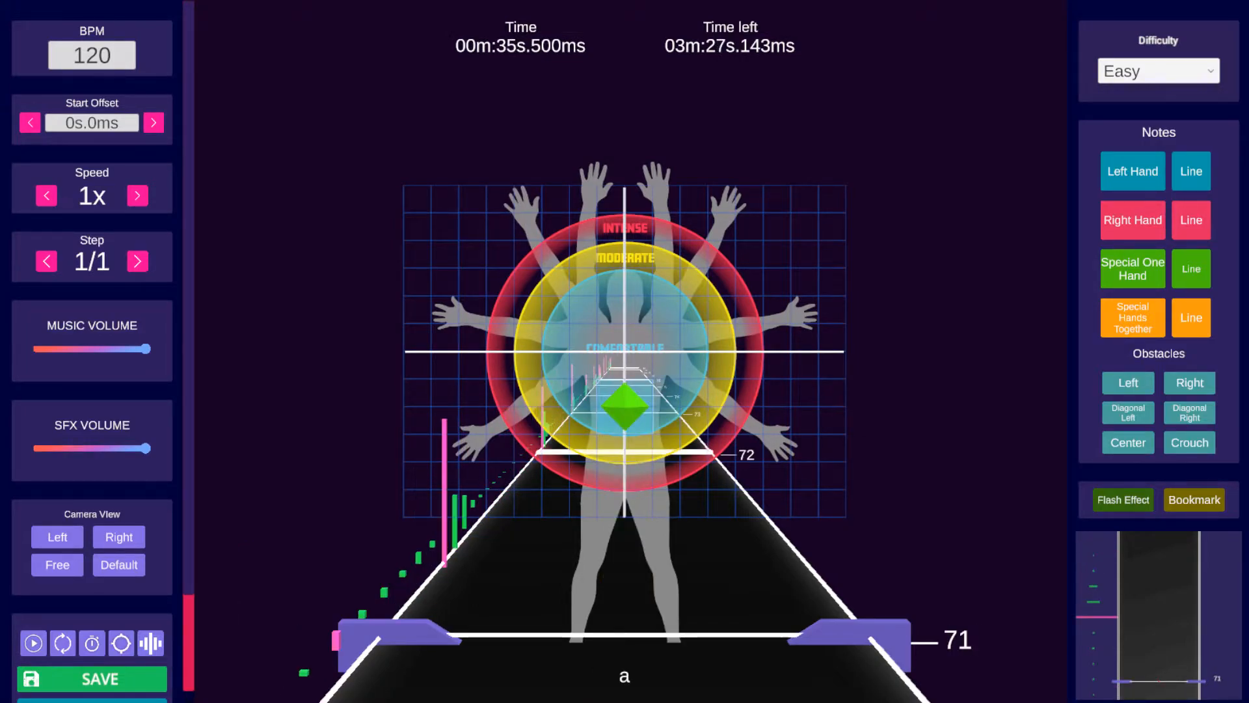
{"action": "left_click", "coordinate": [625, 434]}
Examine the gap between the end of the first special one-hand line and the start of the second.
{"action": "scroll", "coordinate": [709, 434], "scroll_direction": "down", "scroll_amount": 4}
{"action": "scroll", "coordinate": [708, 434], "scroll_direction": "down", "scroll_amount": 6}
{"action": "scroll", "coordinate": [708, 379], "scroll_direction": "up", "scroll_amount": 1}
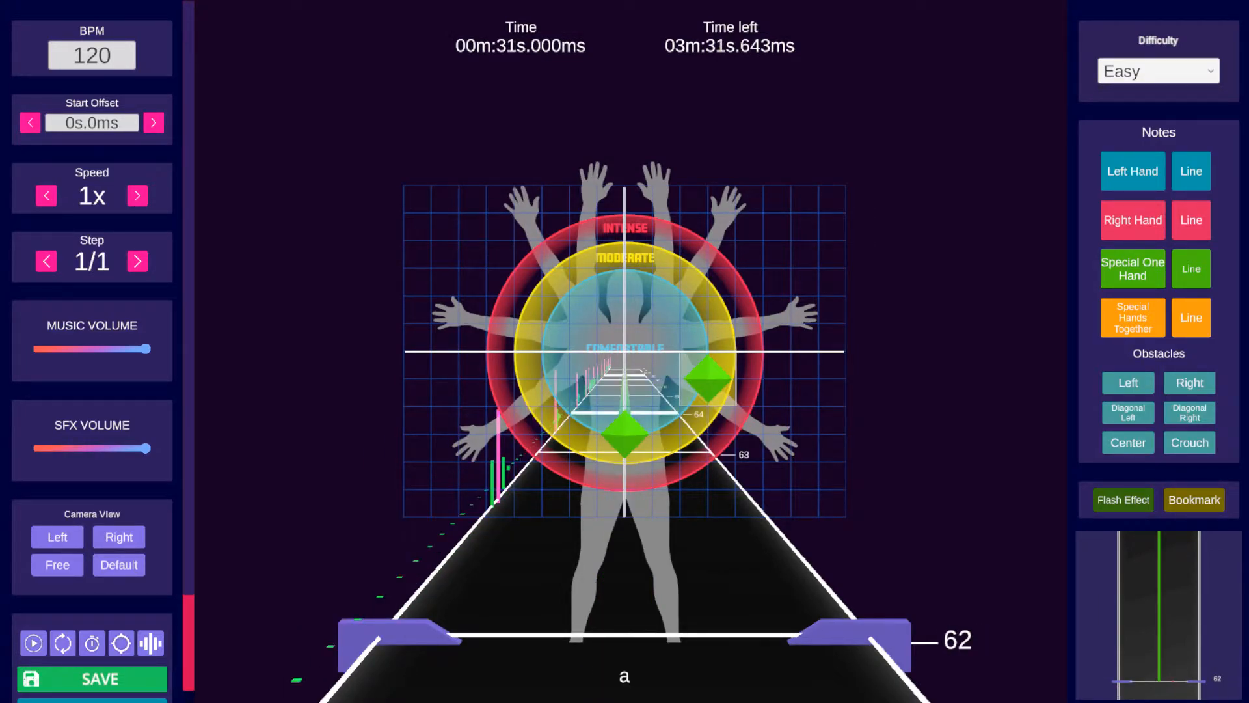
{"action": "scroll", "coordinate": [708, 379], "scroll_direction": "down", "scroll_amount": 5}
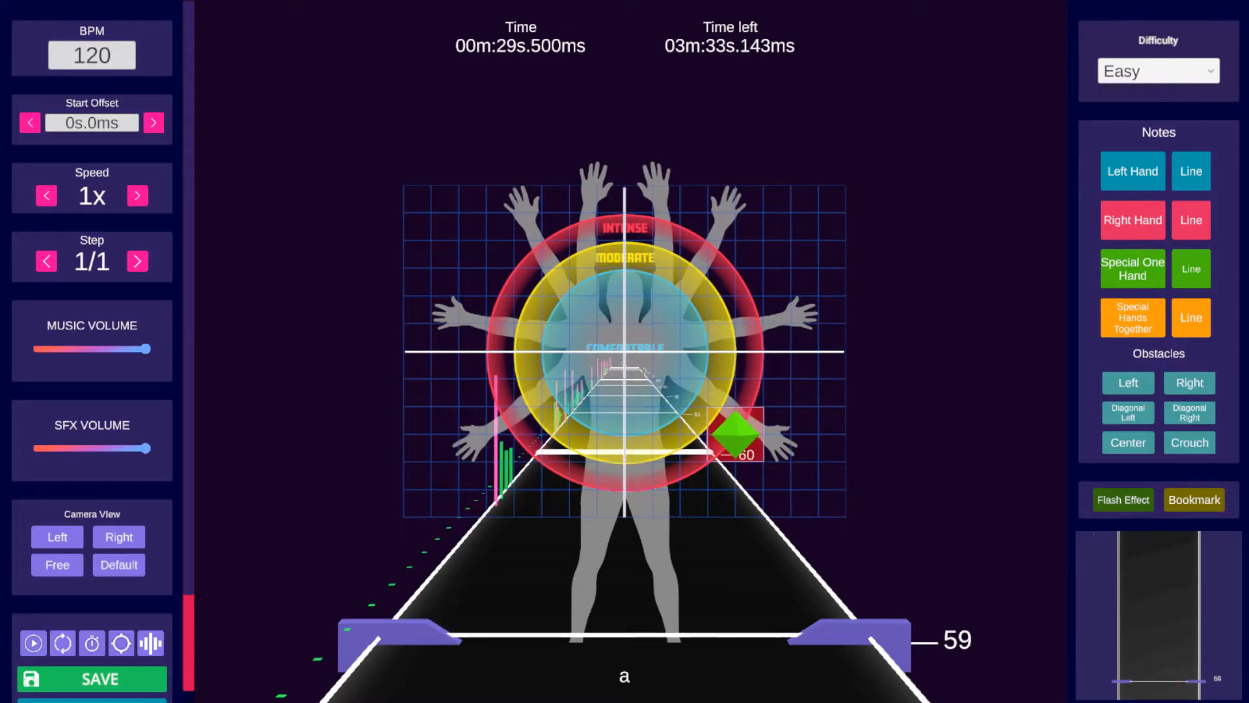
{"action": "scroll", "coordinate": [708, 379], "scroll_direction": "up", "scroll_amount": 6}
{"action": "scroll", "coordinate": [708, 379], "scroll_direction": "down", "scroll_amount": 1}
{"action": "scroll", "coordinate": [707, 378], "scroll_direction": "down", "scroll_amount": 5}
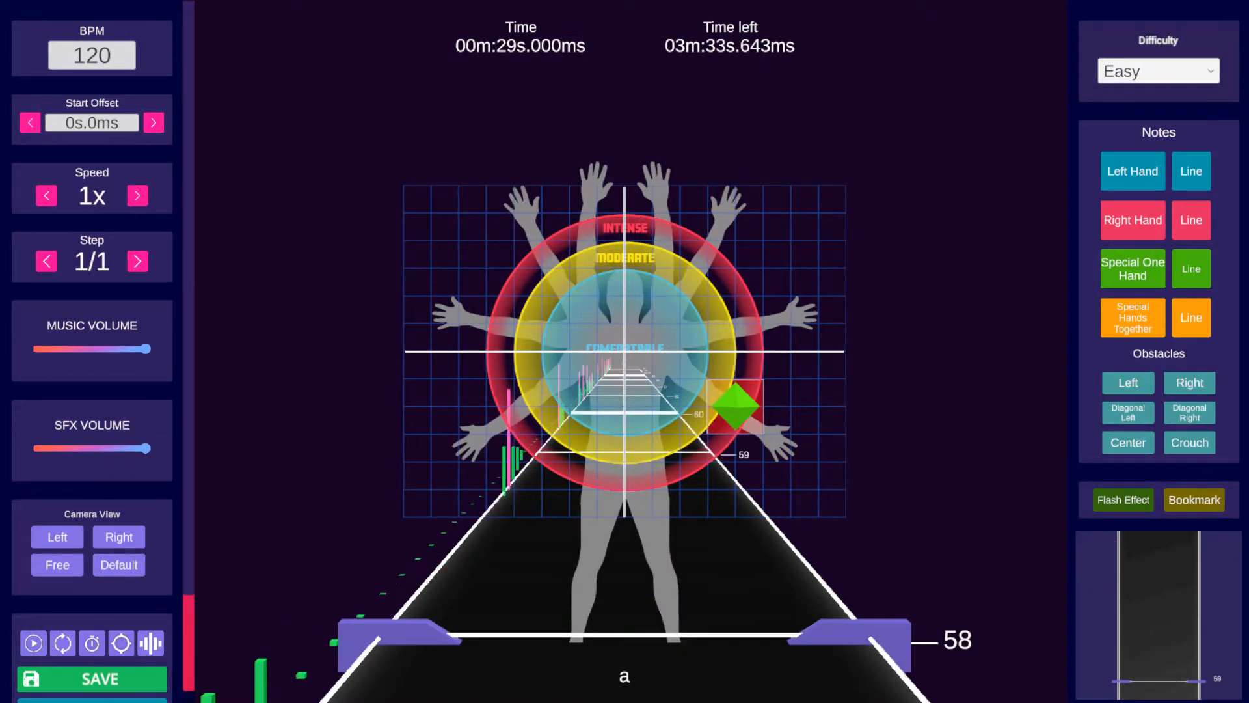
{"action": "scroll", "coordinate": [708, 379], "scroll_direction": "up", "scroll_amount": 6}
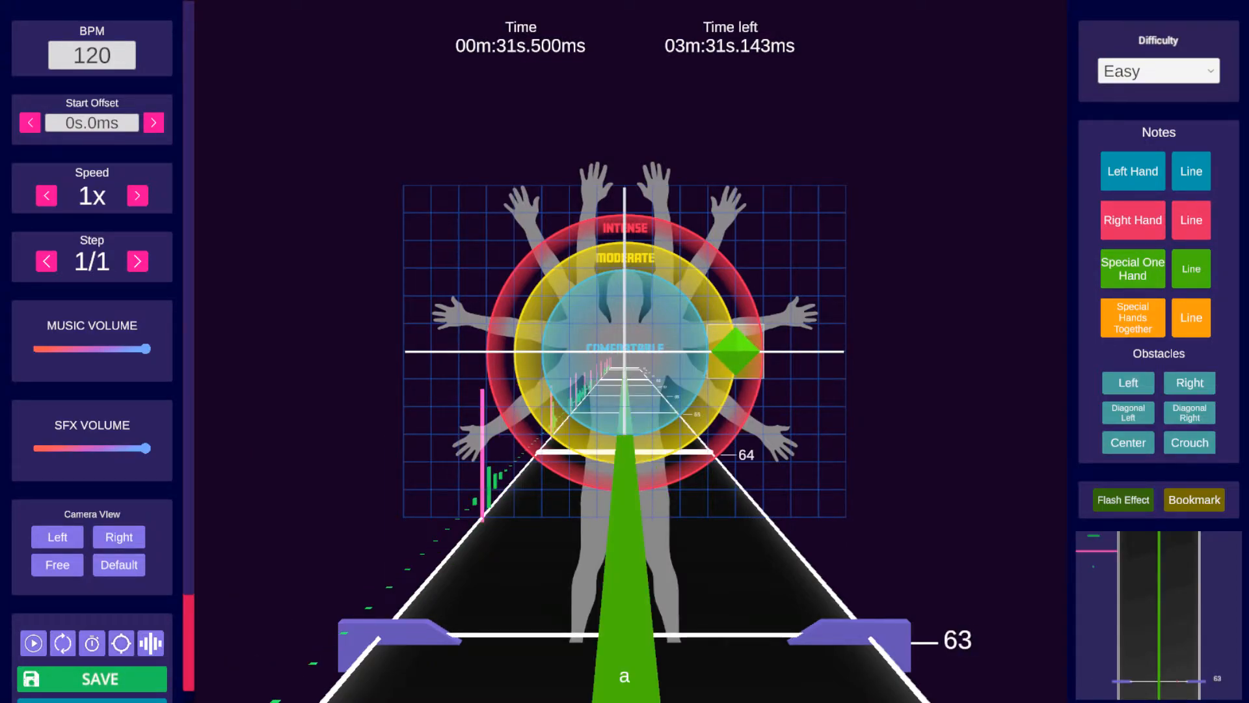
Join the two special one-hand lines across the gap from 28.5 to 31 seconds.
{"action": "scroll", "coordinate": [708, 379], "scroll_direction": "down", "scroll_amount": 2}
{"action": "scroll", "coordinate": [708, 379], "scroll_direction": "down", "scroll_amount": 4}
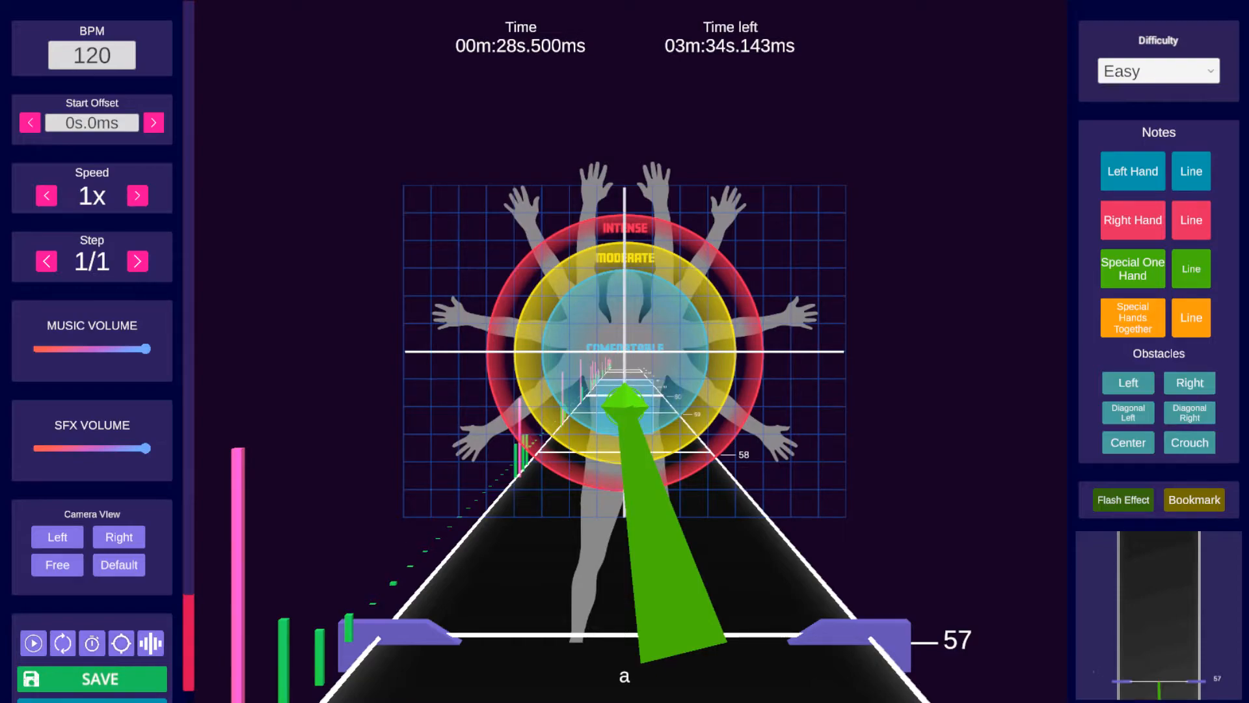
{"action": "scroll", "coordinate": [680, 406], "scroll_direction": "up", "scroll_amount": 5}
{"action": "scroll", "coordinate": [680, 407], "scroll_direction": "up", "scroll_amount": 1}
{"action": "scroll", "coordinate": [679, 406], "scroll_direction": "down", "scroll_amount": 1}
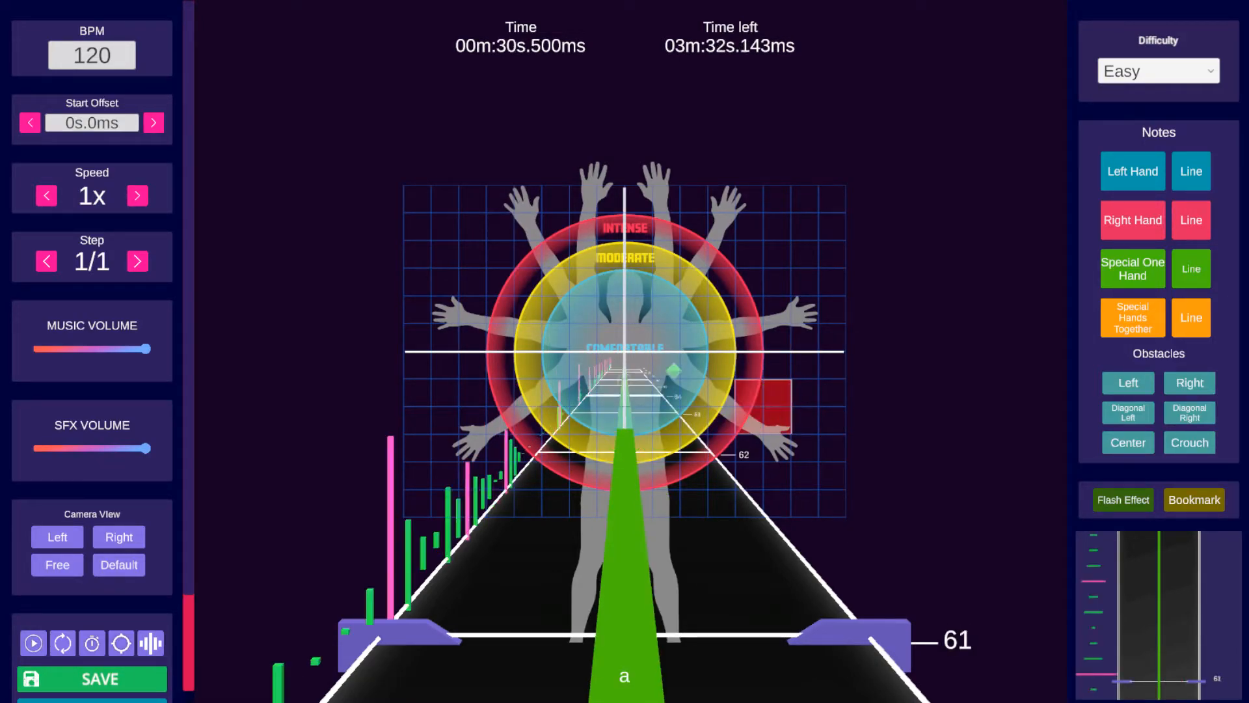
{"action": "scroll", "coordinate": [763, 407], "scroll_direction": "down", "scroll_amount": 6}
{"action": "scroll", "coordinate": [763, 379], "scroll_direction": "up", "scroll_amount": 2}
{"action": "scroll", "coordinate": [763, 378], "scroll_direction": "up", "scroll_amount": 5}
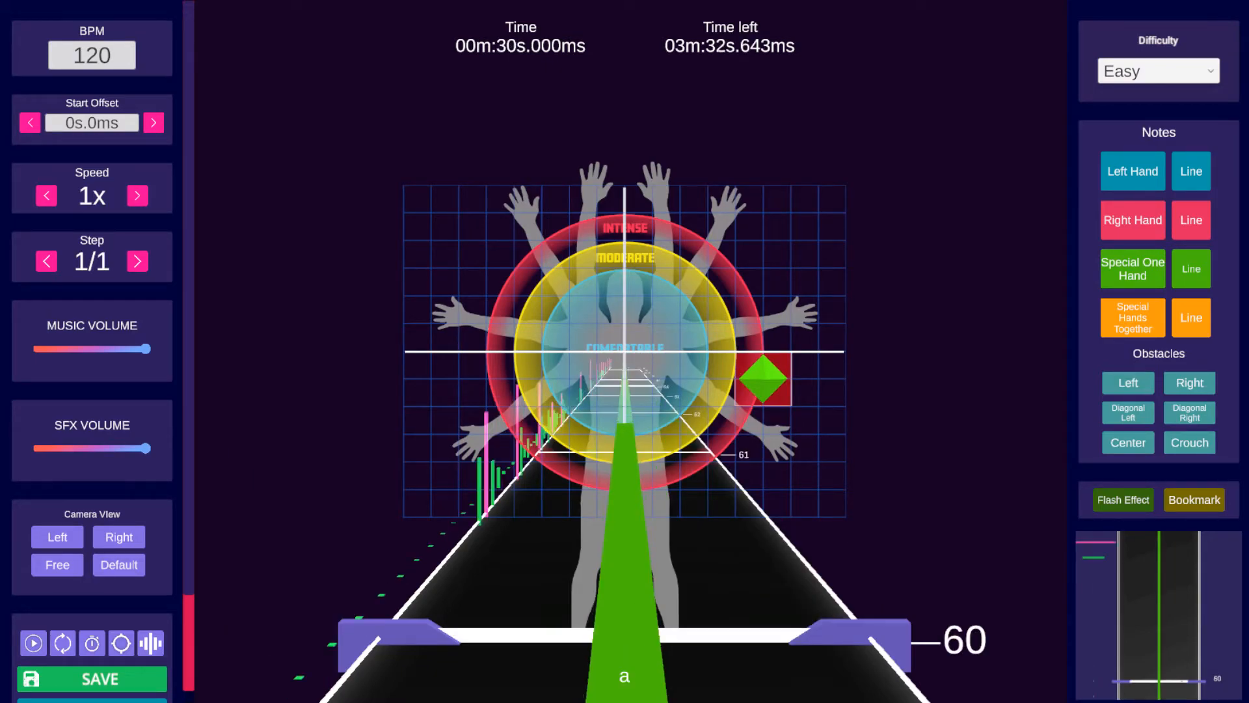
{"action": "scroll", "coordinate": [763, 406], "scroll_direction": "down", "scroll_amount": 1}
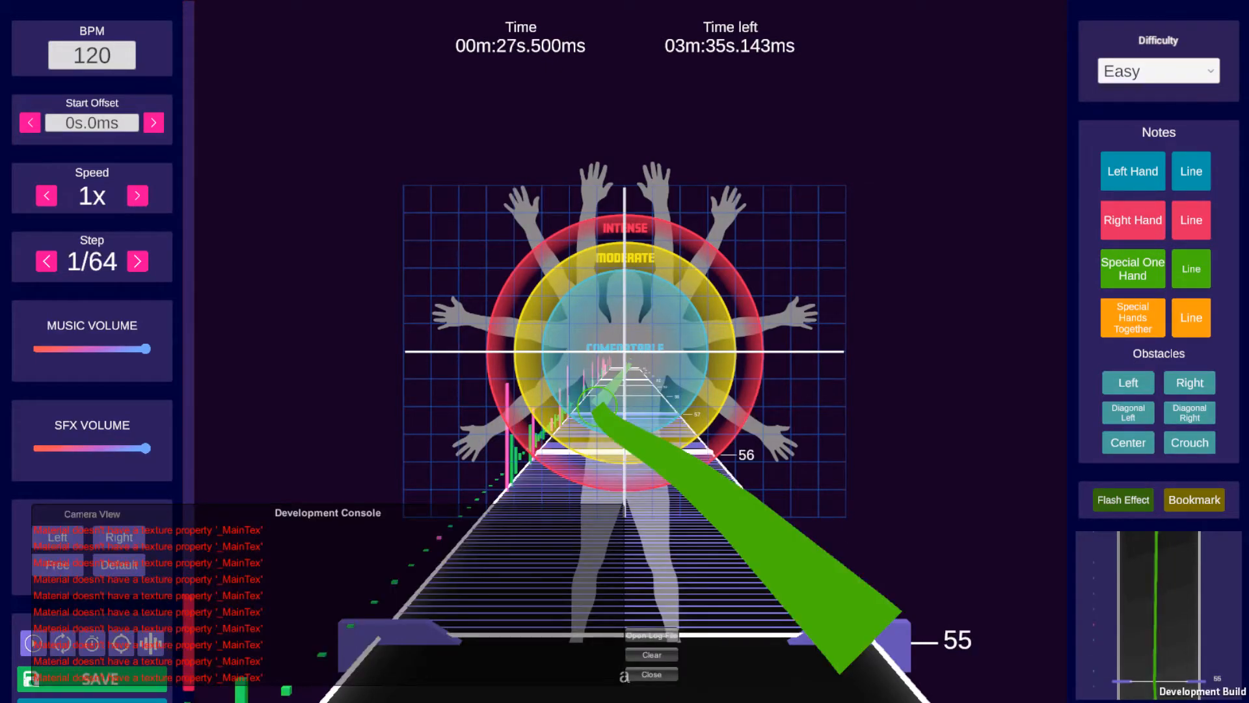